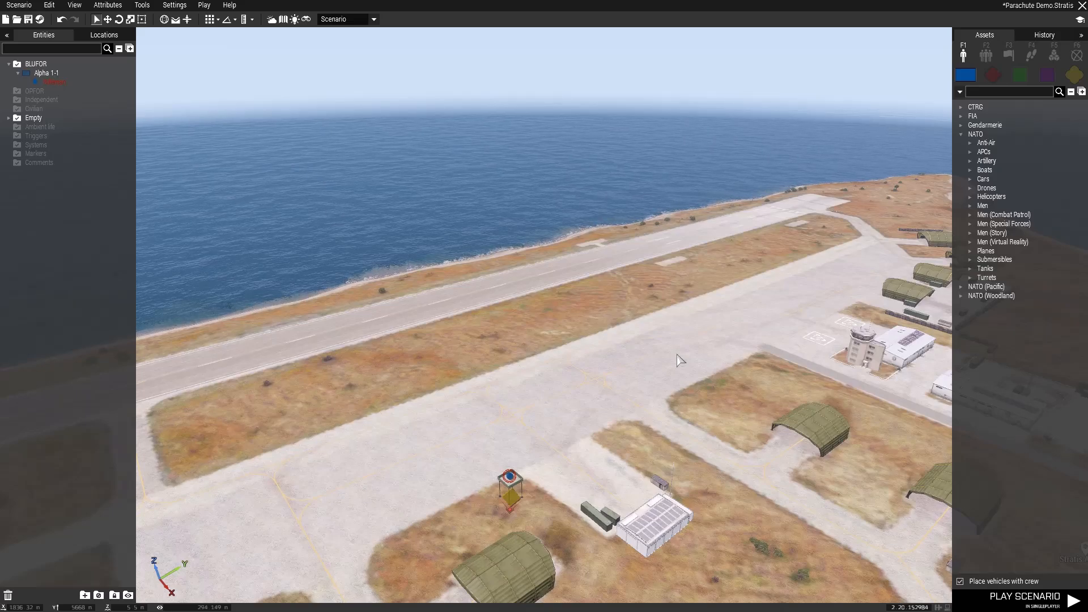
- Place four NATO Para Trooper units side by side on the airfield taxiway as one group
key("z")
key("w")
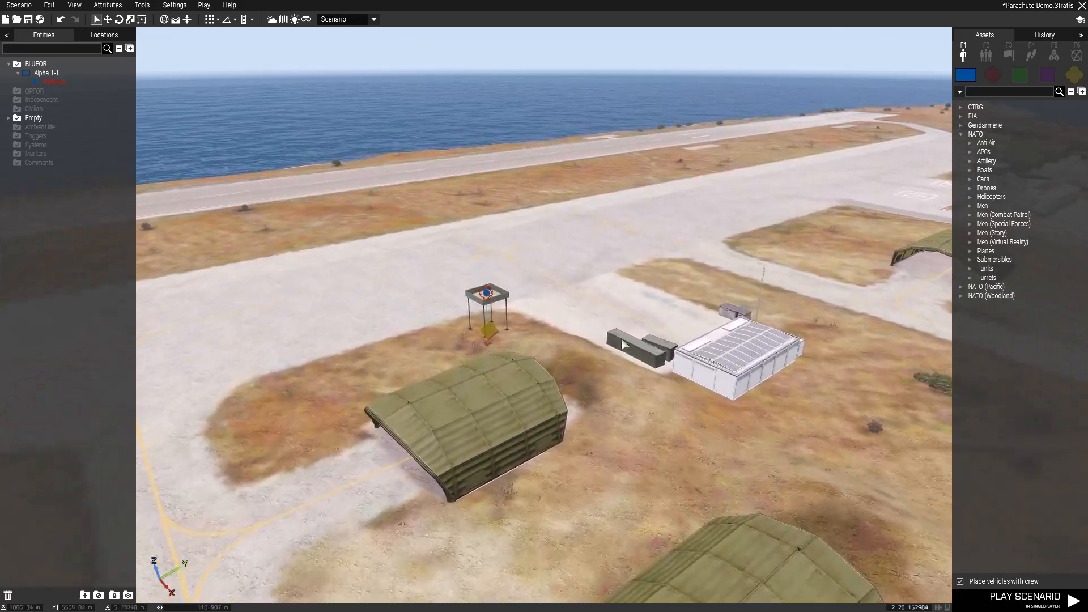
key("w")
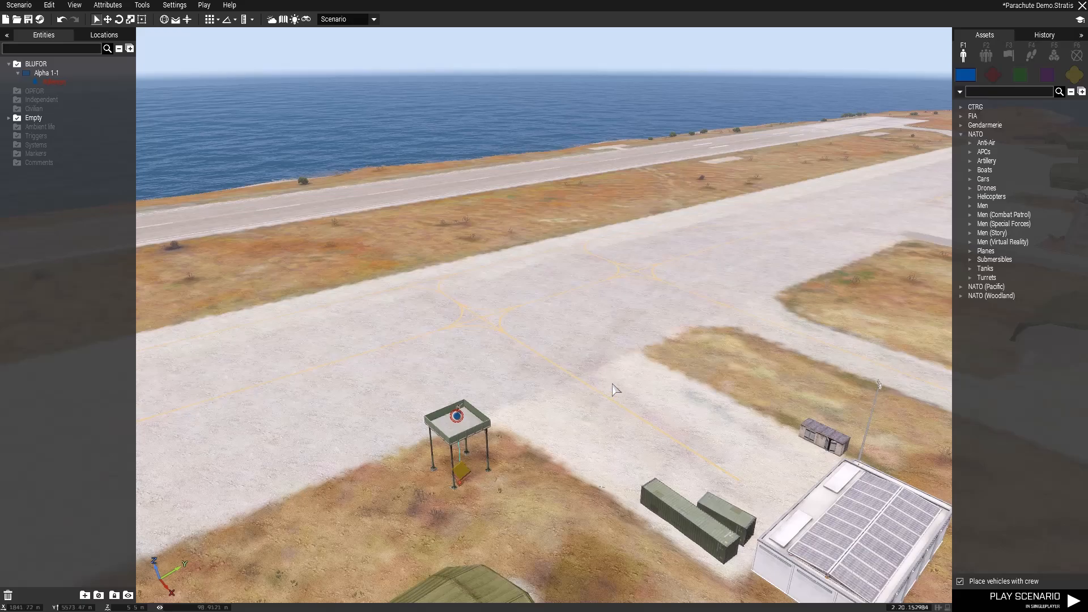
mouse_move(613, 384)
right_mouse_down()
mouse_move(675, 372)
mouse_move(663, 364)
mouse_move(660, 391)
mouse_move(617, 403)
right_mouse_up()
key("w")
key("w")
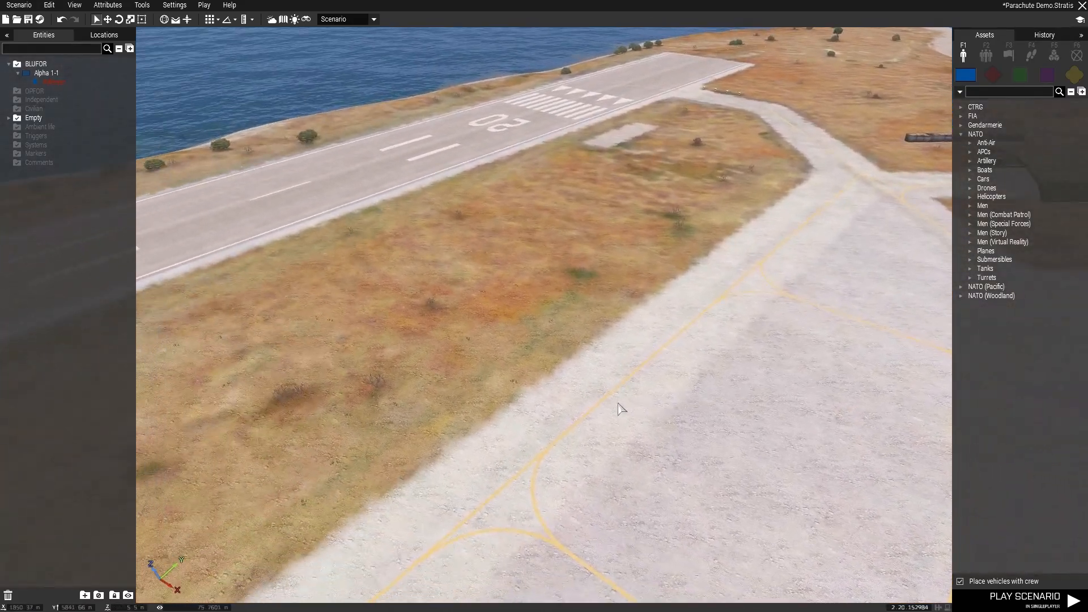
left_click(967, 204)
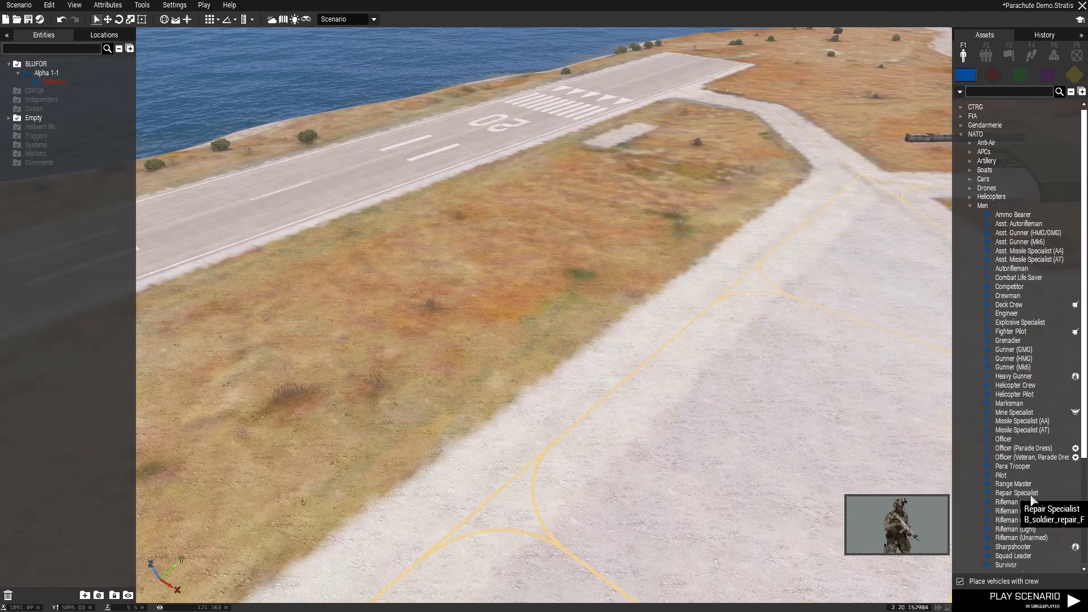
left_click(1012, 465)
left_click(567, 445)
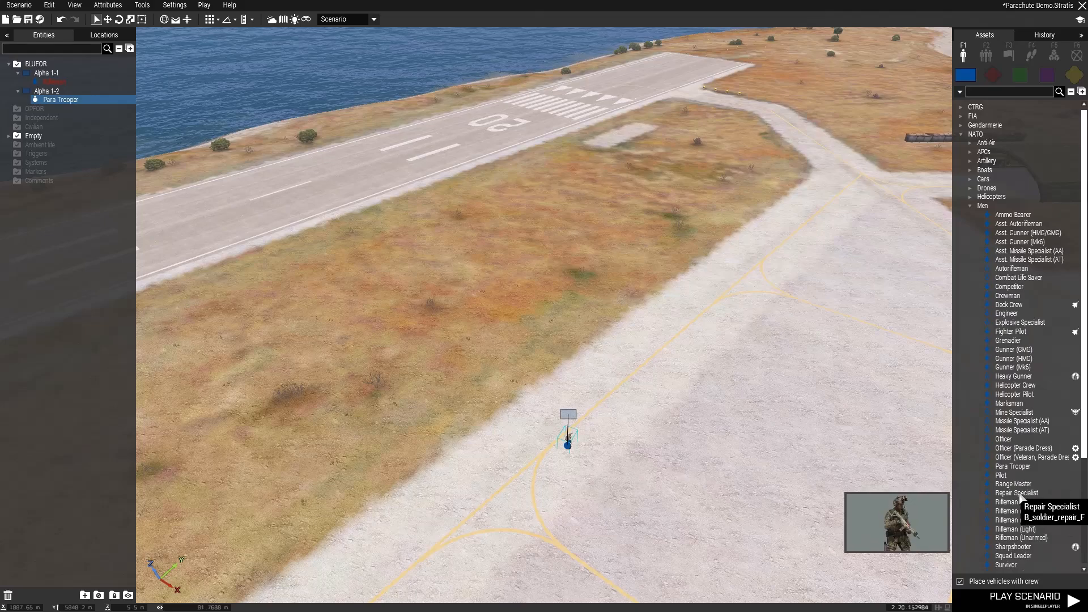
left_click(1012, 465)
left_click(577, 451)
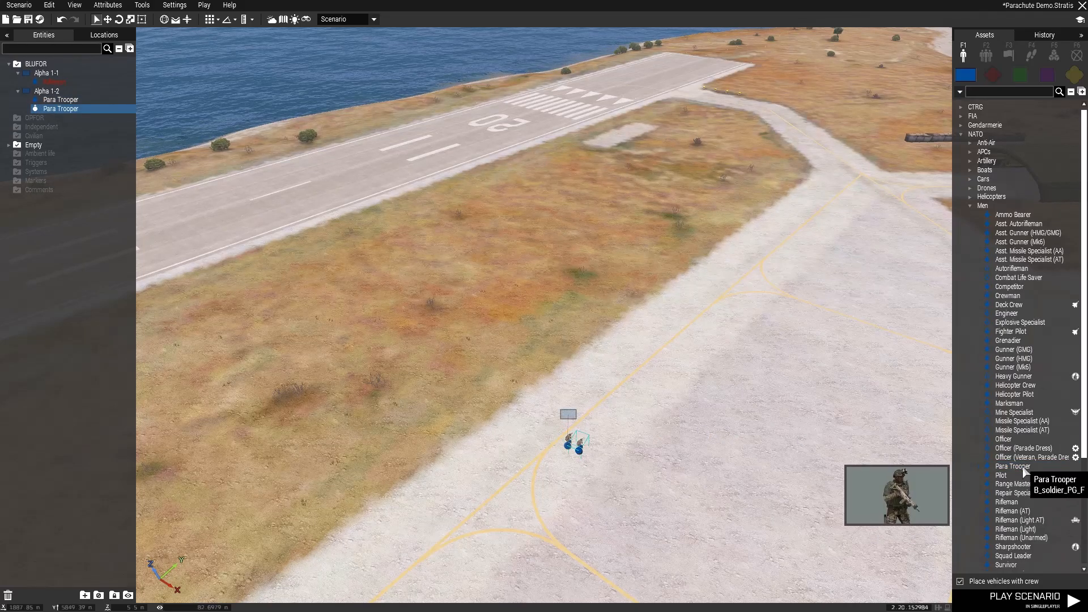
left_click(593, 454)
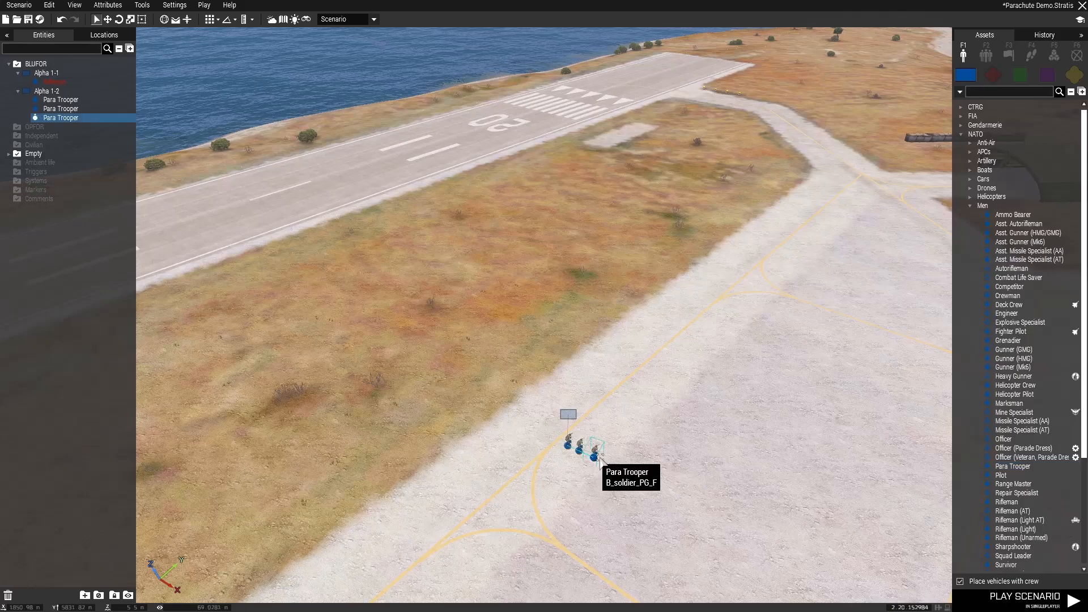
left_click(1032, 468)
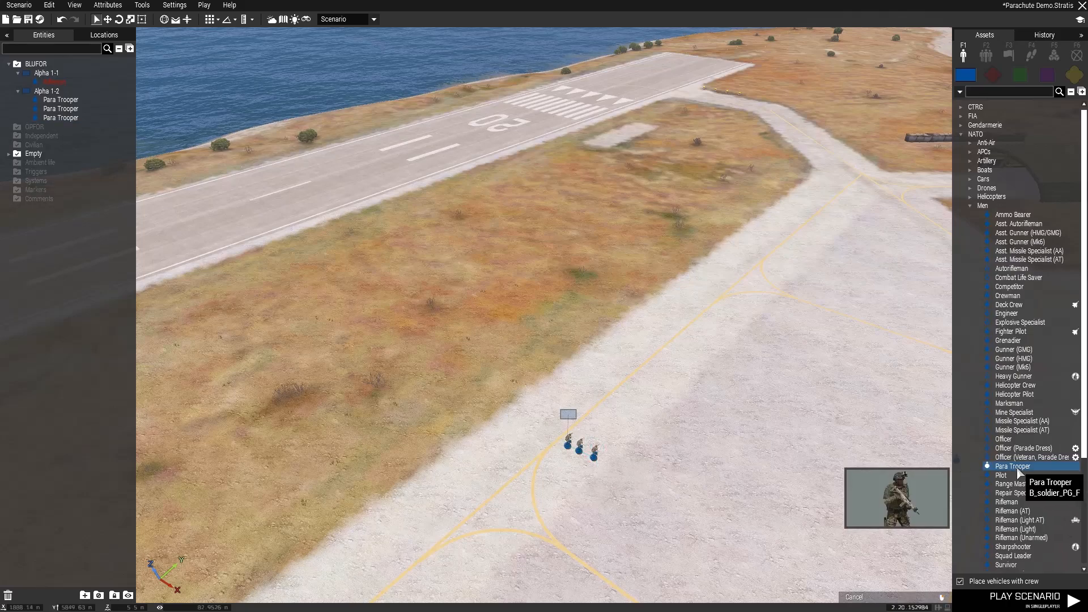
left_click(606, 464)
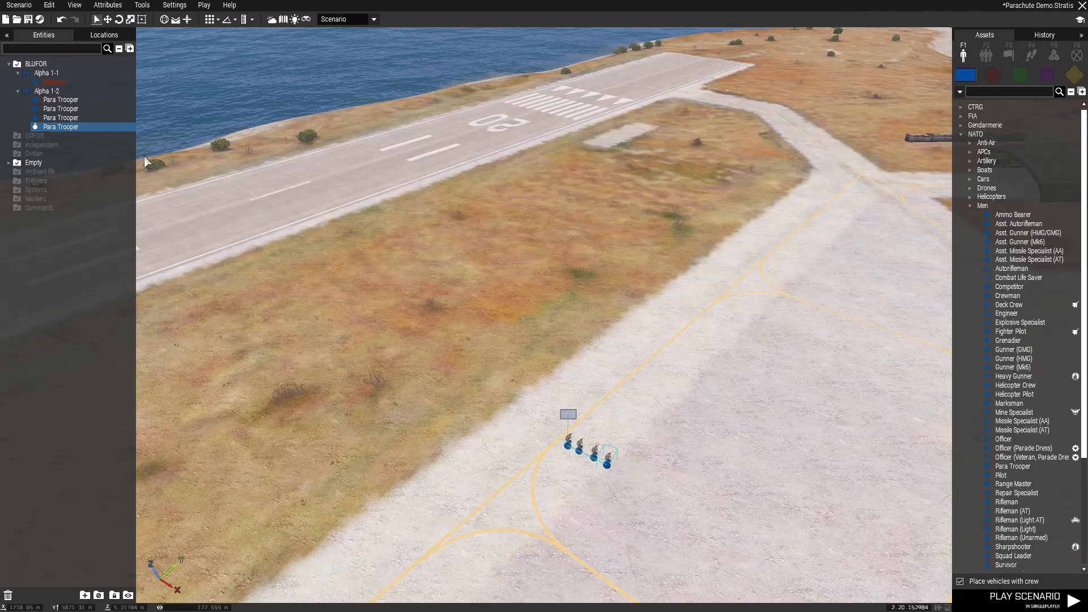
- Give the paratrooper group the variable name grppara
double_click(55, 90)
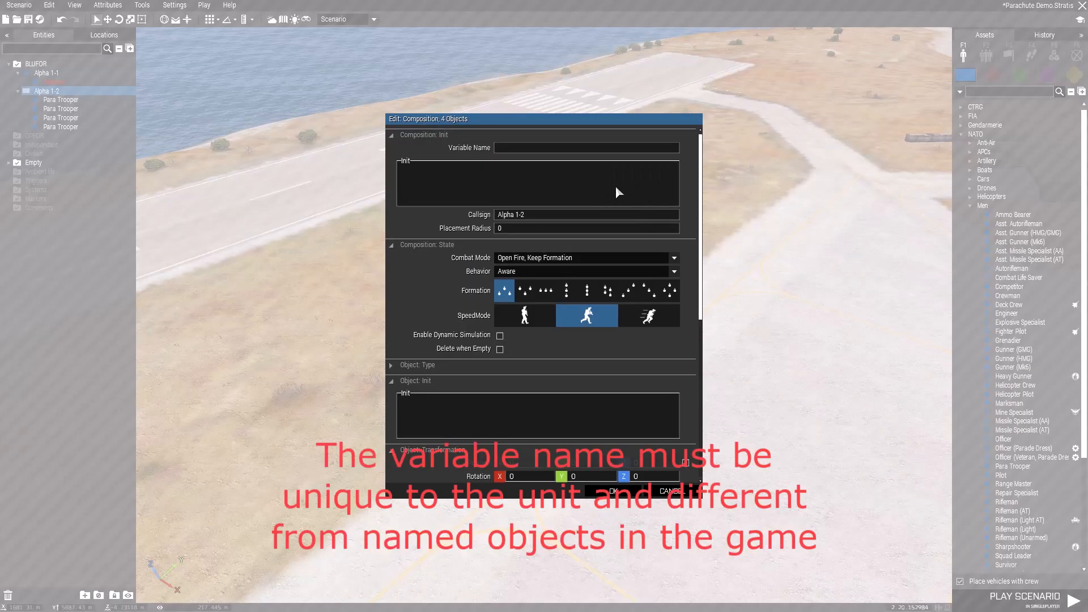
left_click(504, 148)
type("grop")
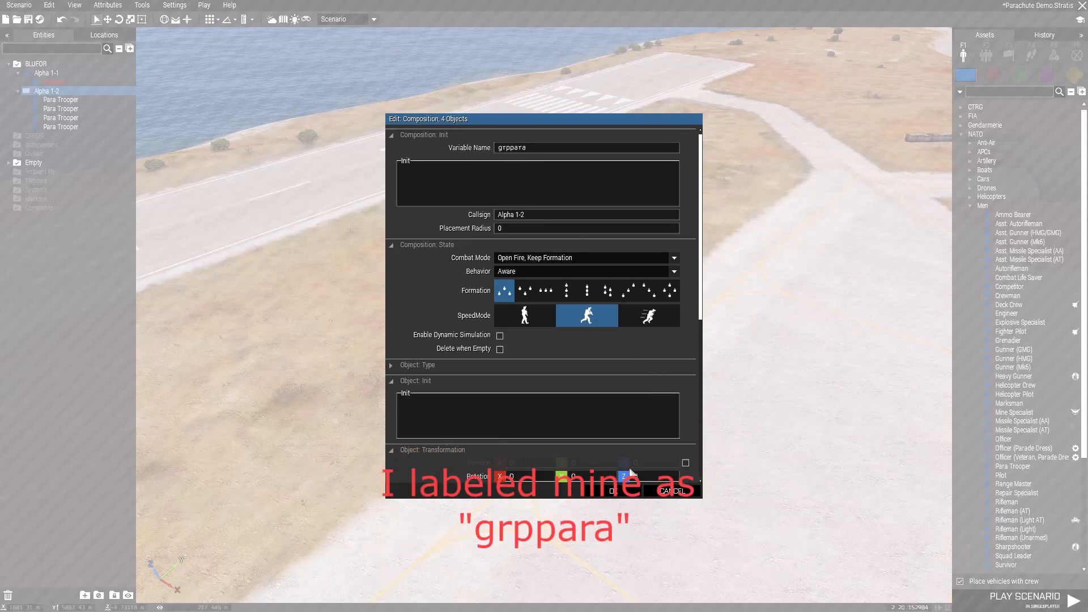
left_click(602, 492)
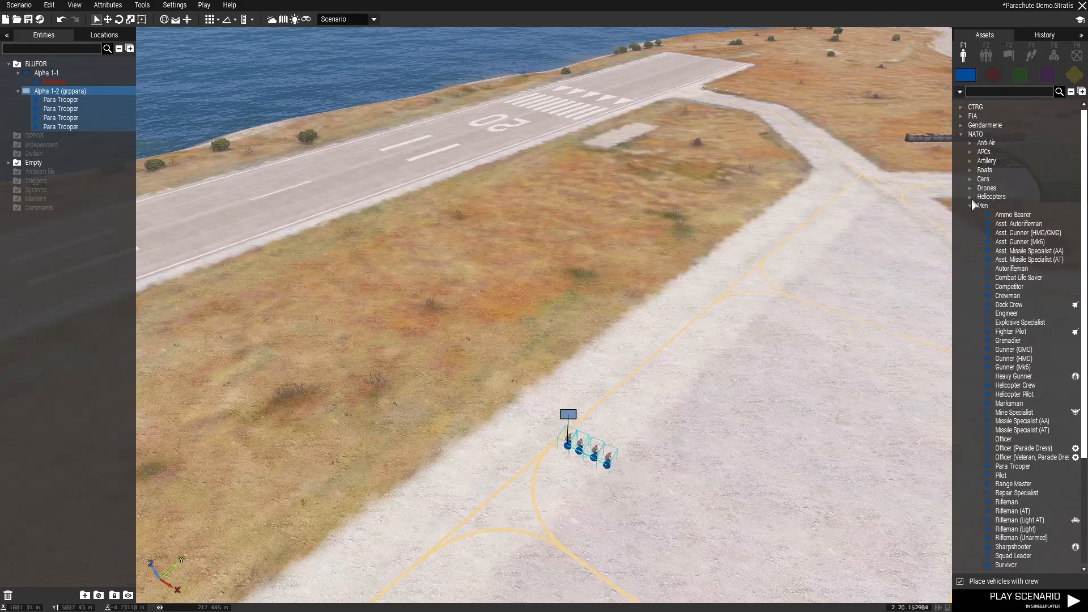
- Place a crewed NATO (Pacific) V-44 X Blackfish (Infantry Transport) at the far end of the runway and turn it to face down the runway
left_click(959, 134)
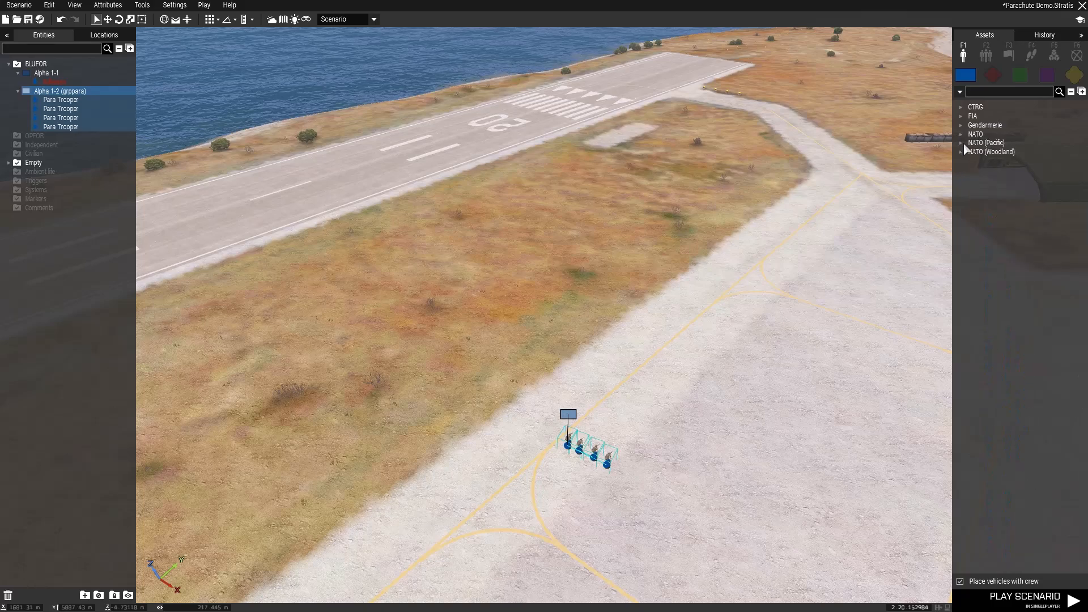
left_click(961, 143)
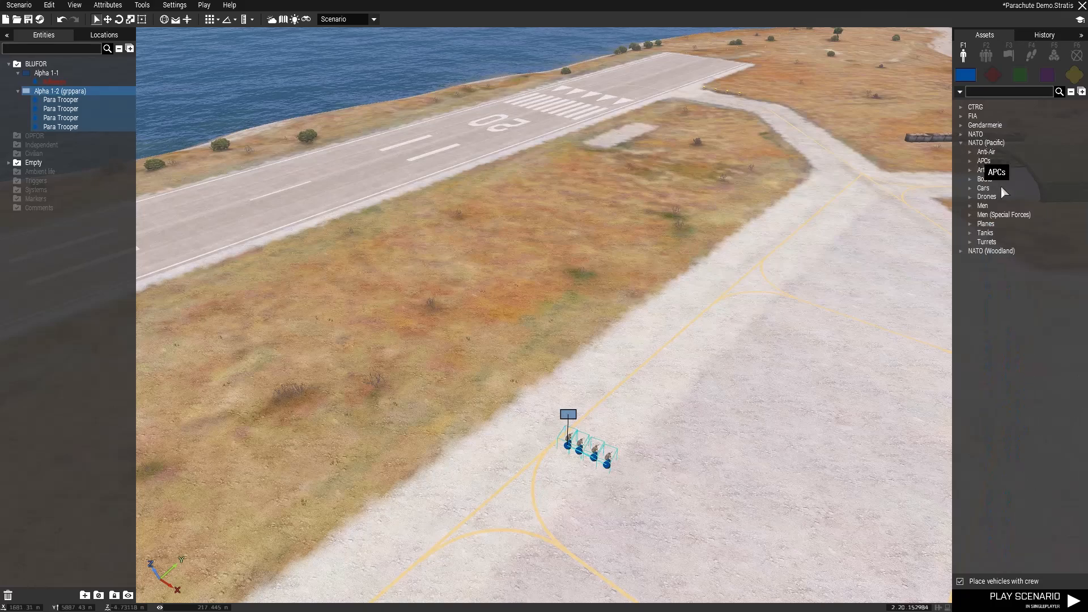
left_click(970, 224)
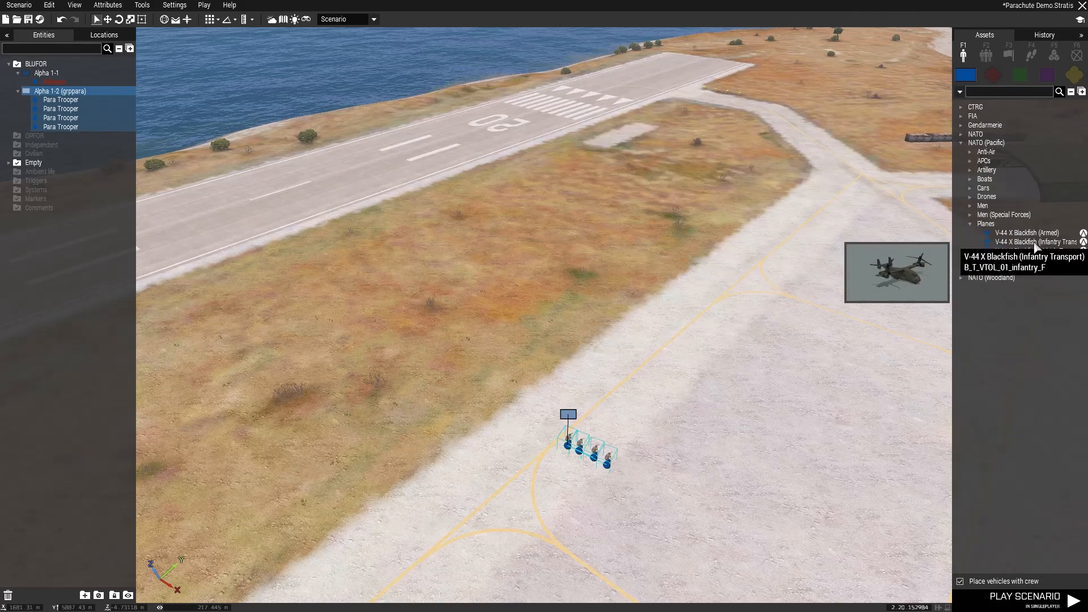
left_click(1014, 242)
right_click_drag(645, 386, 685, 377)
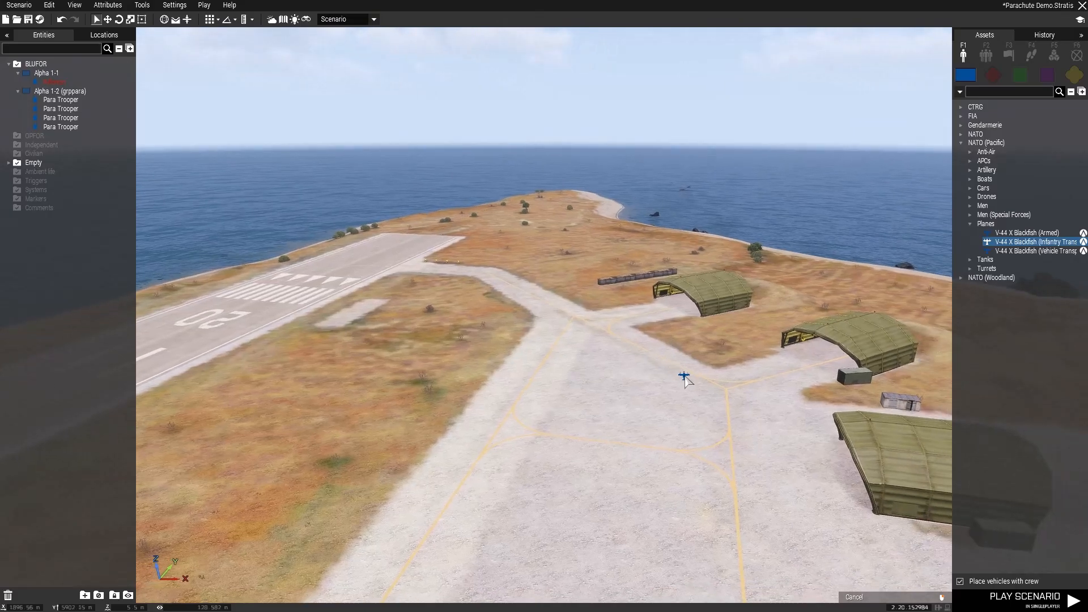
key("w")
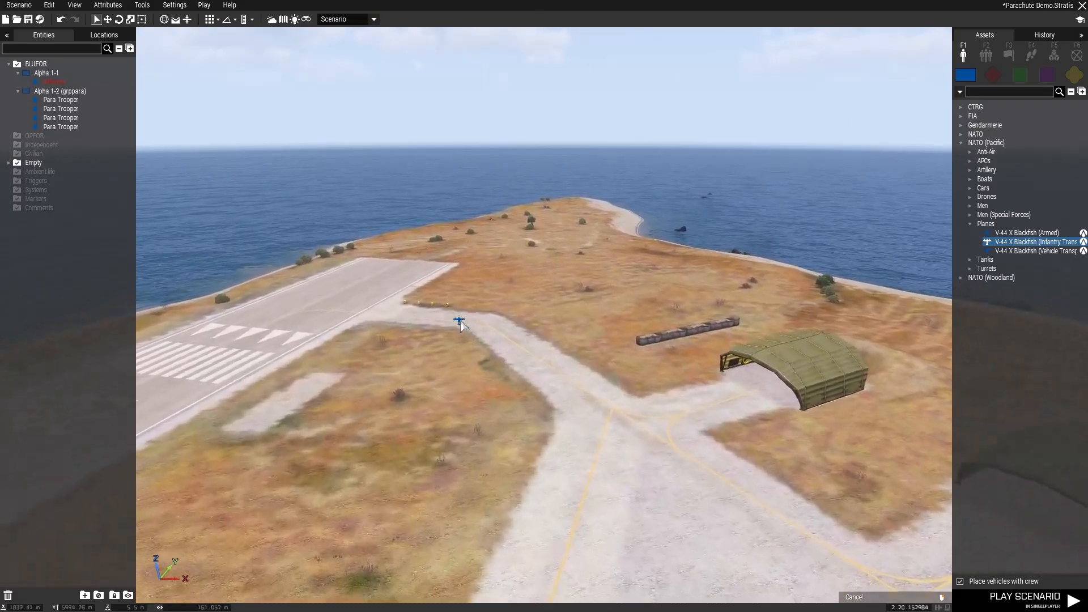
key("a")
left_click(521, 371)
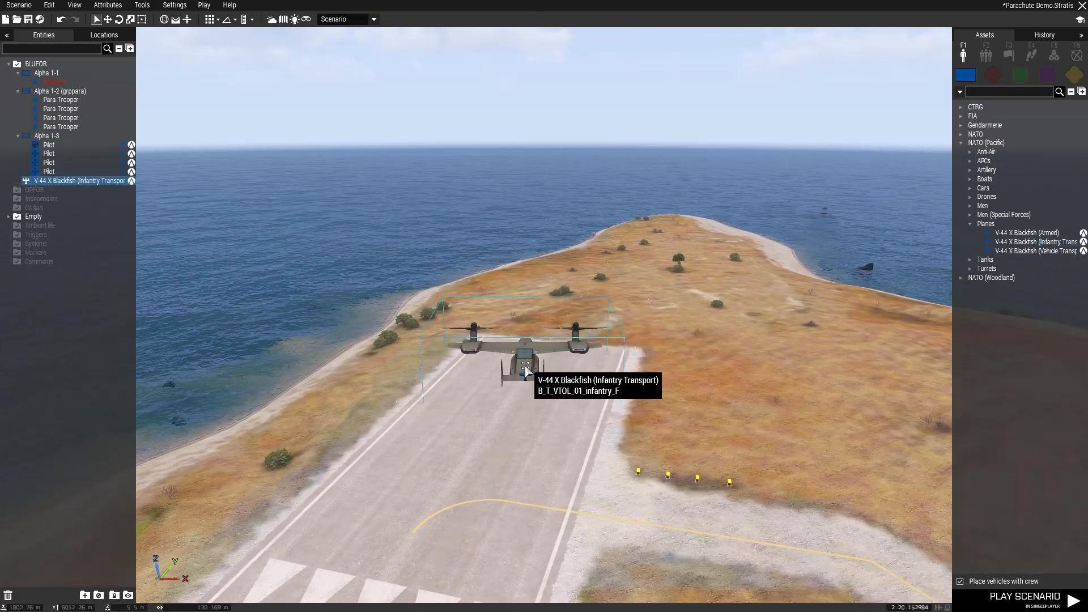
left_click_drag(522, 368, 452, 489, "shift")
- Set the Blackfish group's speed mode to limited and raise the aircraft to a Z position of 150
double_click(522, 366)
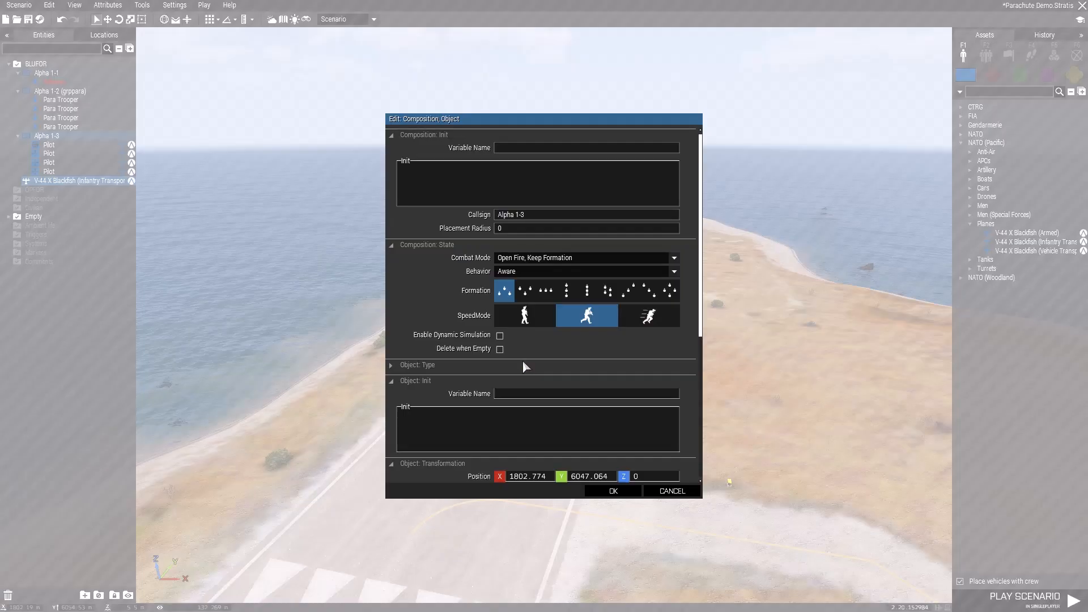
left_click(534, 315)
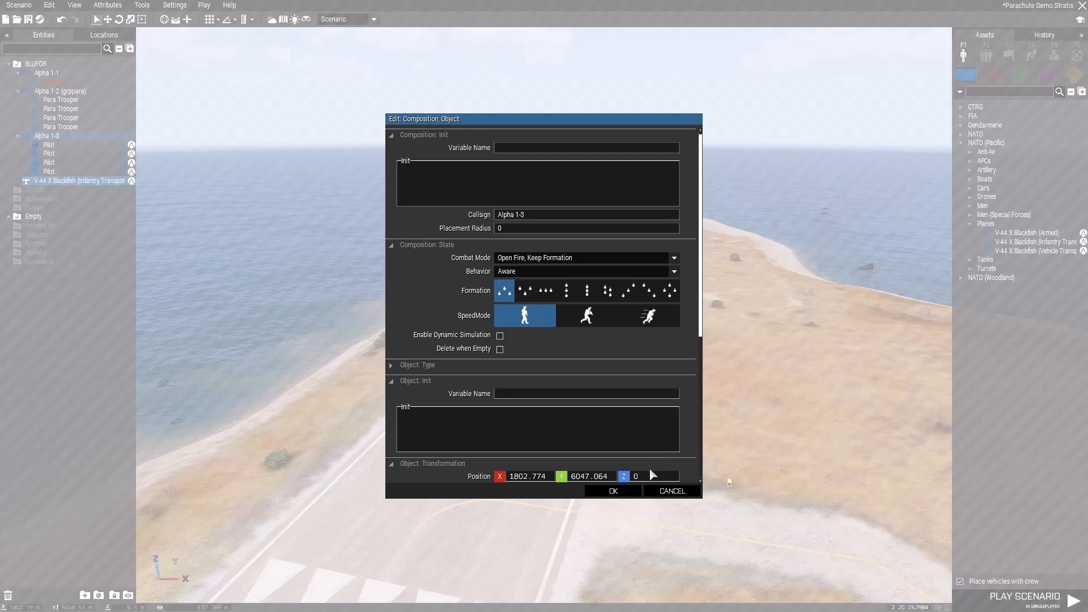
scroll(658, 420, "down", 1)
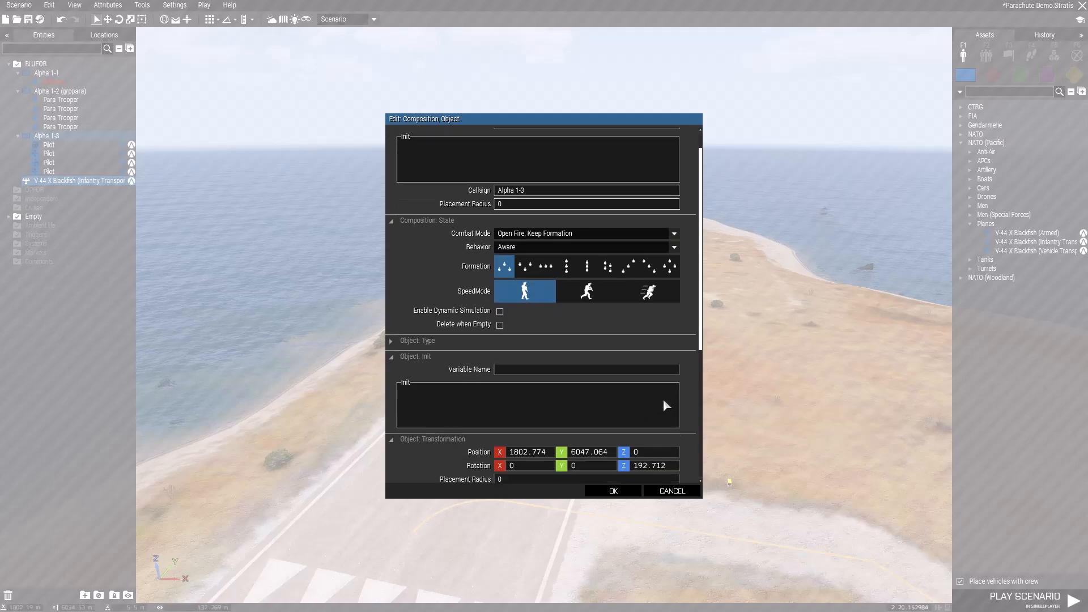
double_click(636, 453)
left_click(615, 489)
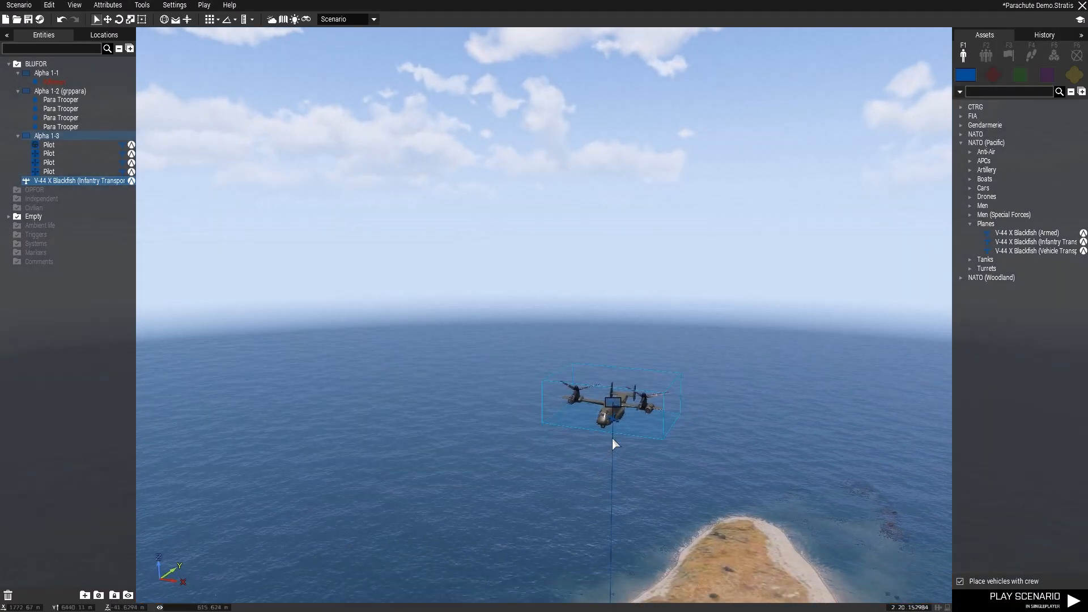
- Give the V-44 X Blackfish the variable name transplane
double_click(611, 411)
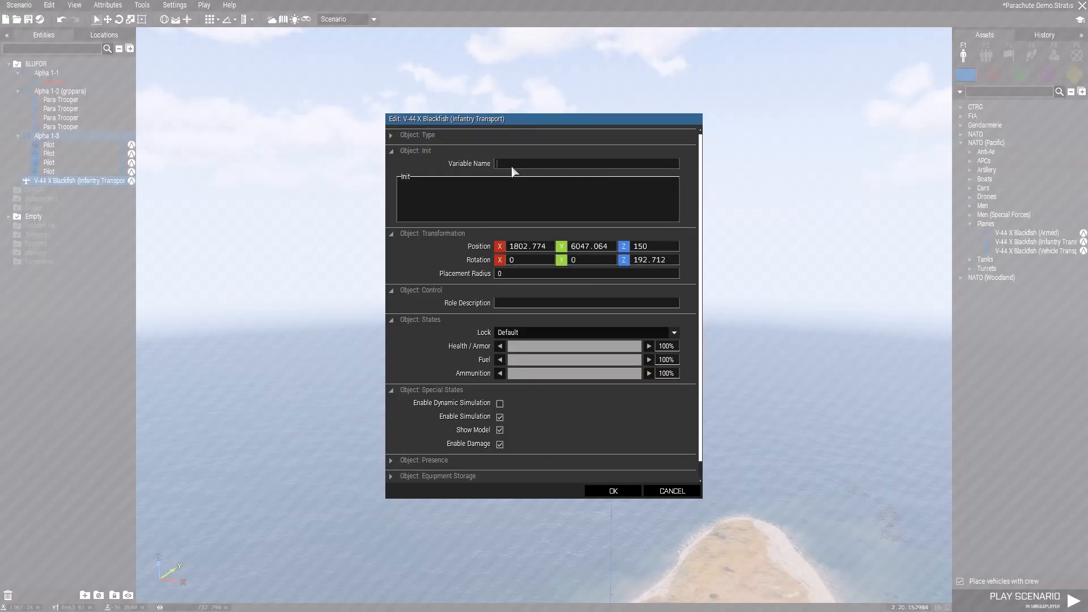
type("transplane")
left_click(613, 491)
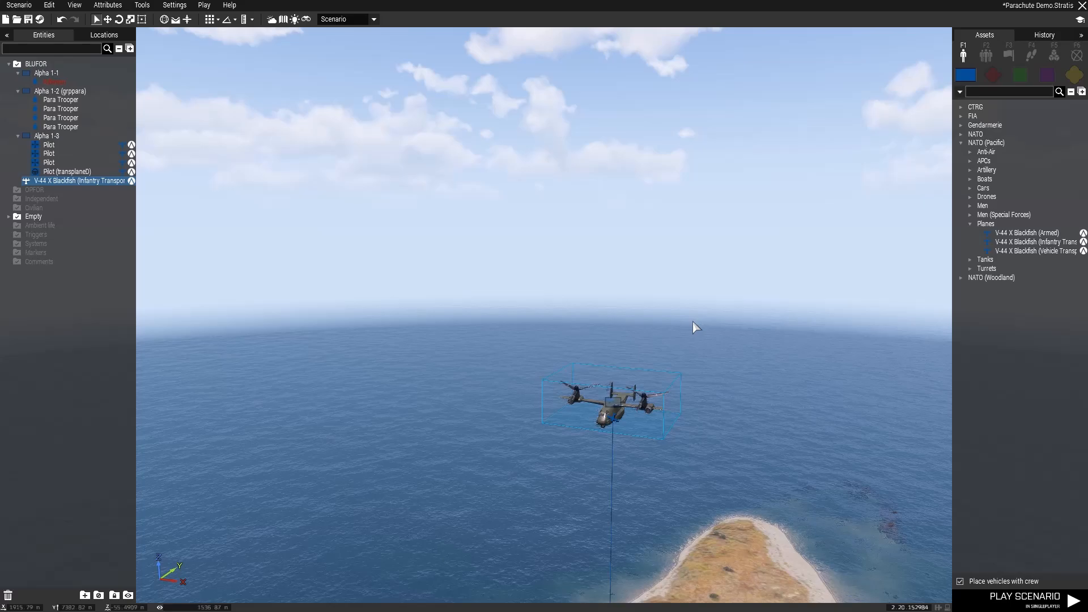
- Load the whole grppara group into the airborne Blackfish as passengers
key("s")
key("d")
right_click_drag(729, 352, 647, 376)
right_click_drag(610, 372, 583, 391)
right_click_drag(622, 421, 690, 373)
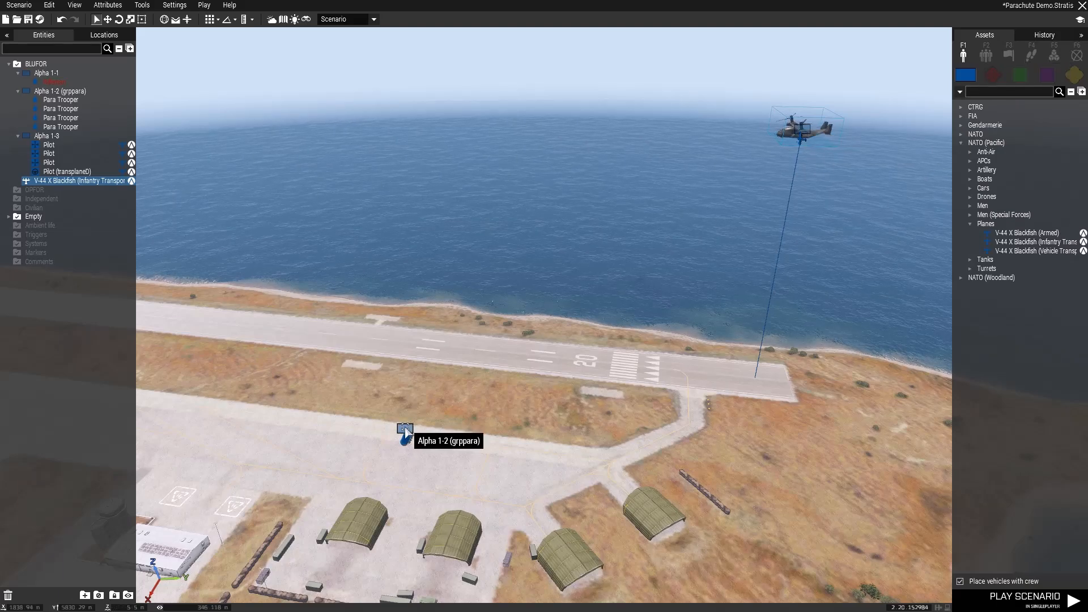
left_click_drag(406, 432, 791, 130)
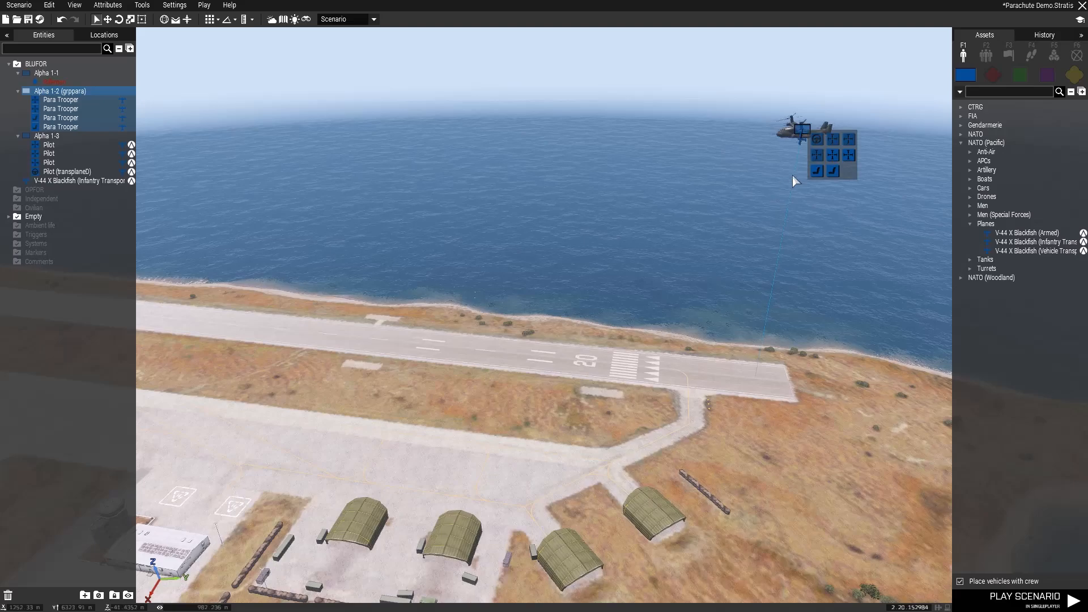
- Add a MOVE waypoint for the Blackfish's pilot group partway along the runway
left_click(56, 137)
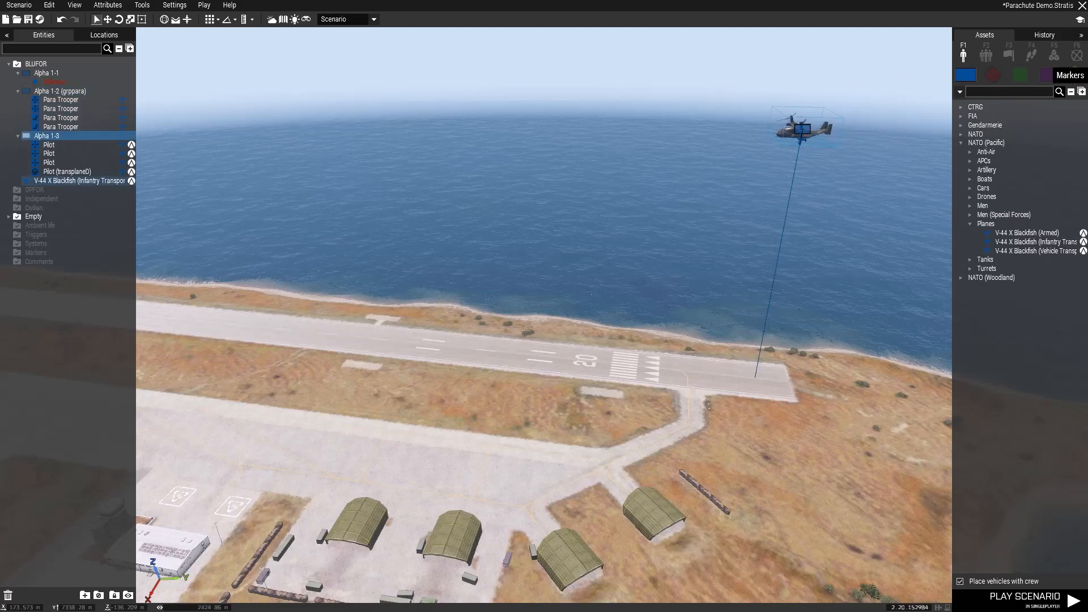
left_click(1031, 53)
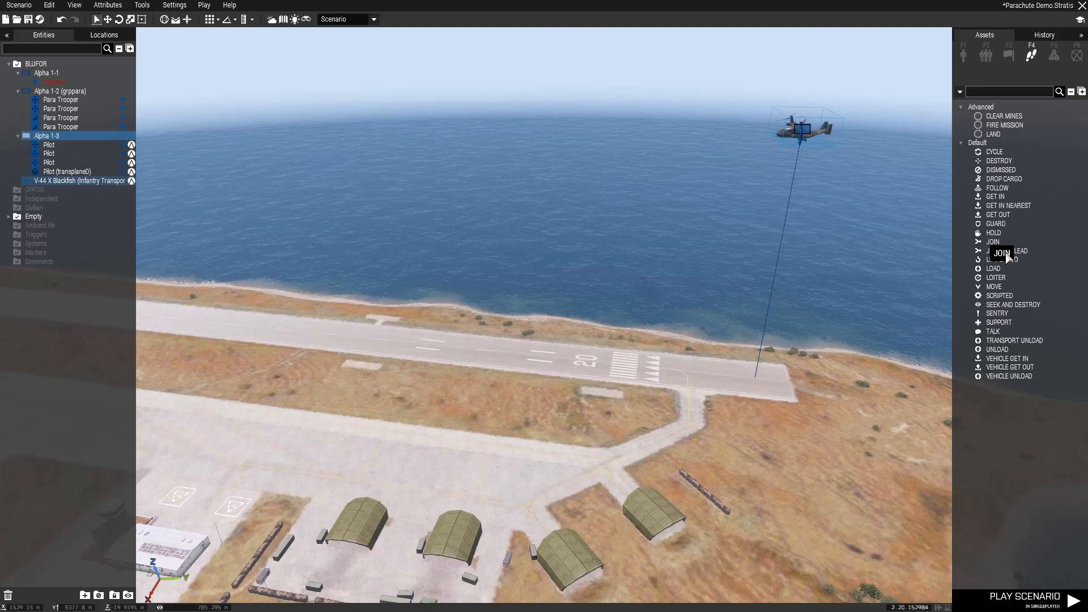
left_click(992, 283)
key("a")
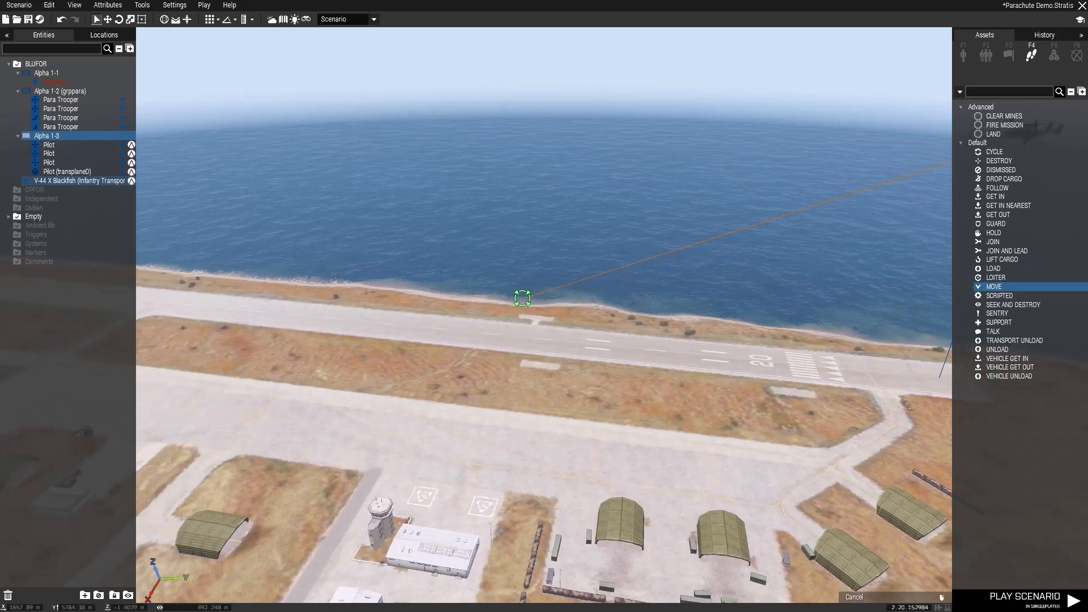
key("s")
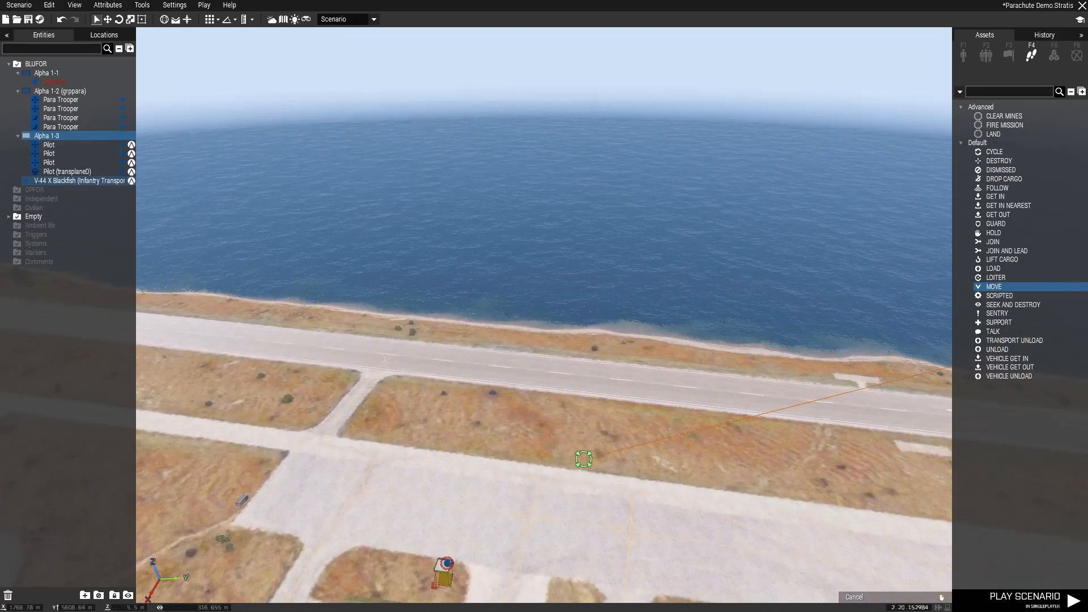
left_click(514, 368)
- Set the MOVE waypoint to limited speed, a Z position of 150 and a completion radius of 50
double_click(513, 368)
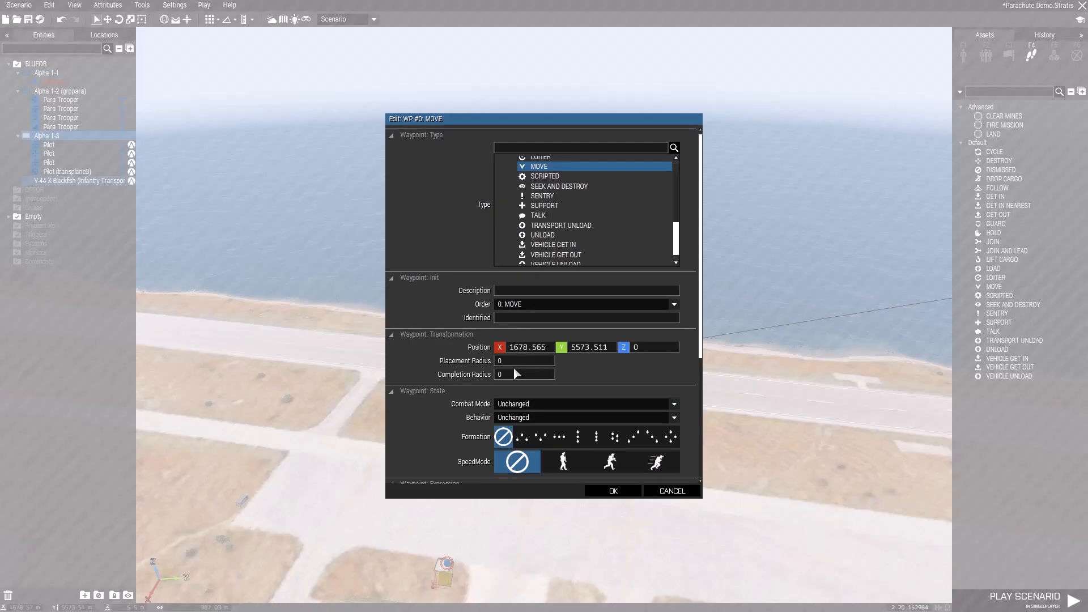
left_click(573, 466)
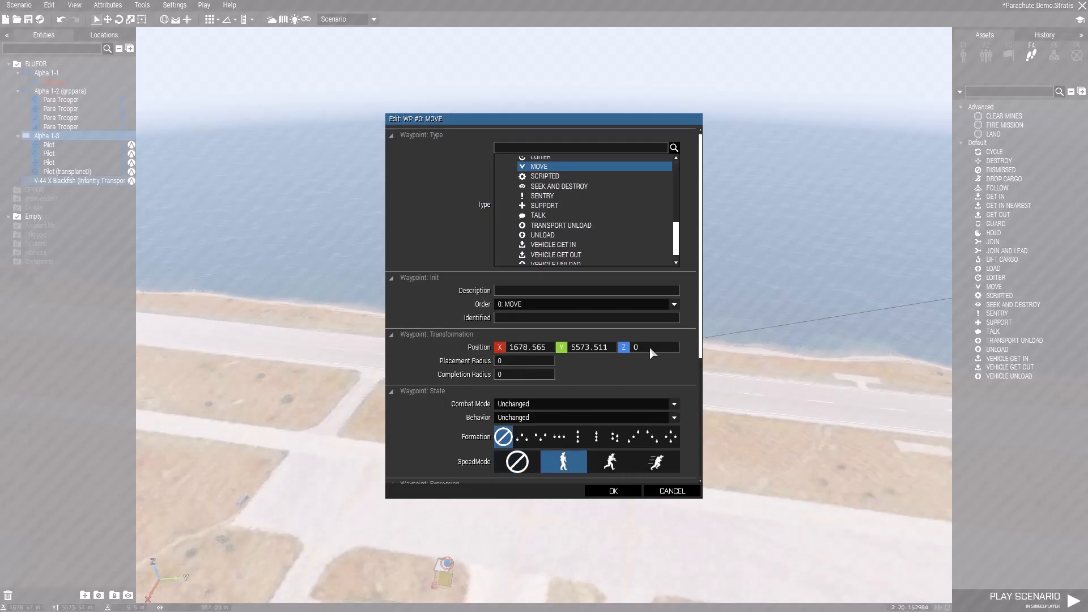
type("150")
left_click(494, 374)
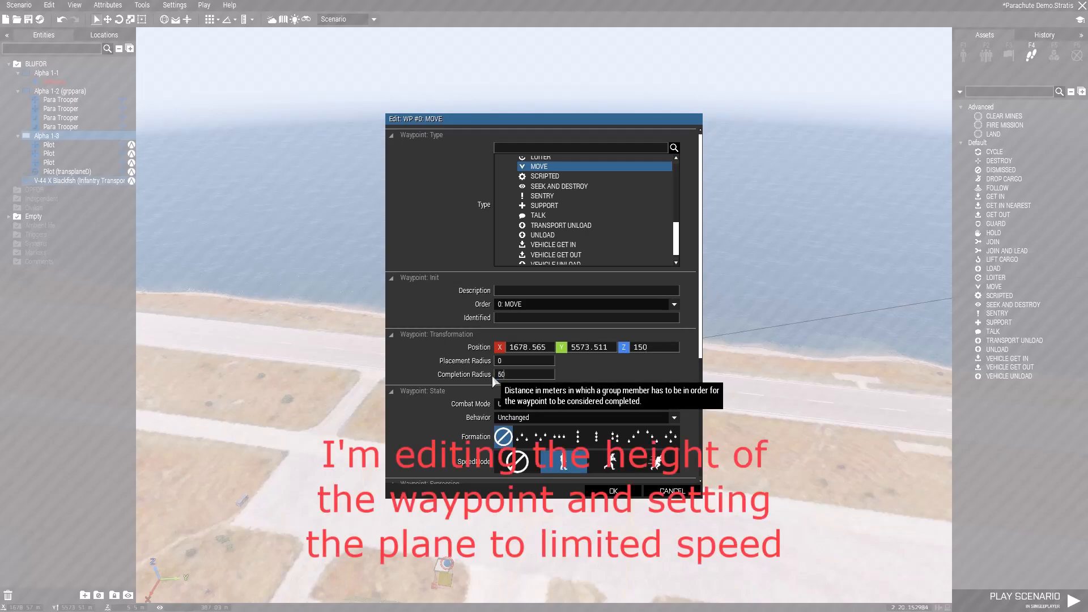
left_click(592, 492)
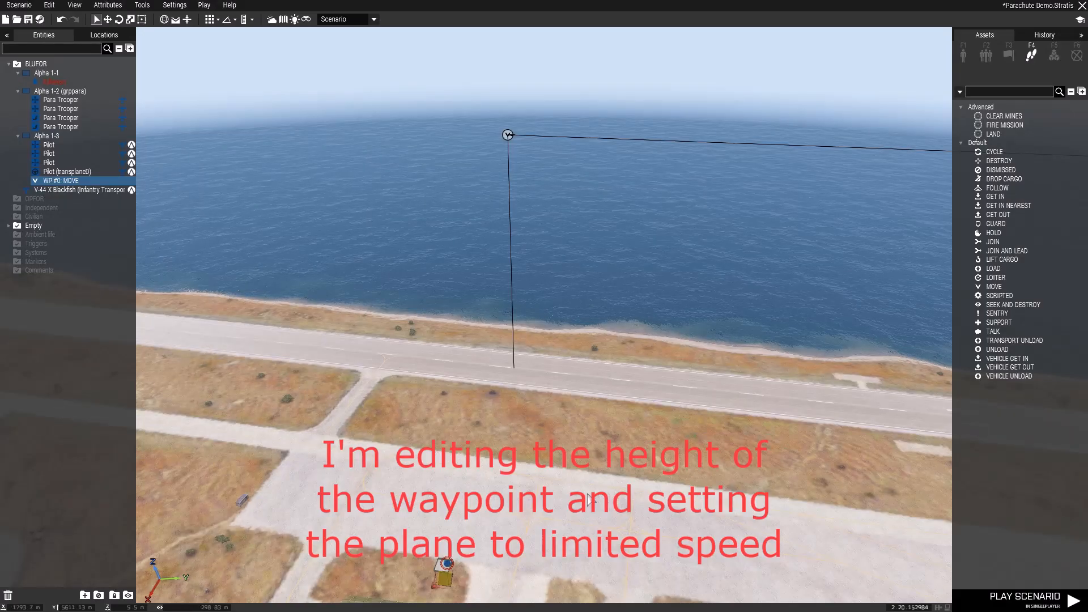
- Add a GET OUT waypoint for the grppara group on top of the Blackfish's MOVE waypoint over the airfield
right_click_drag(589, 499, 686, 429)
key("a")
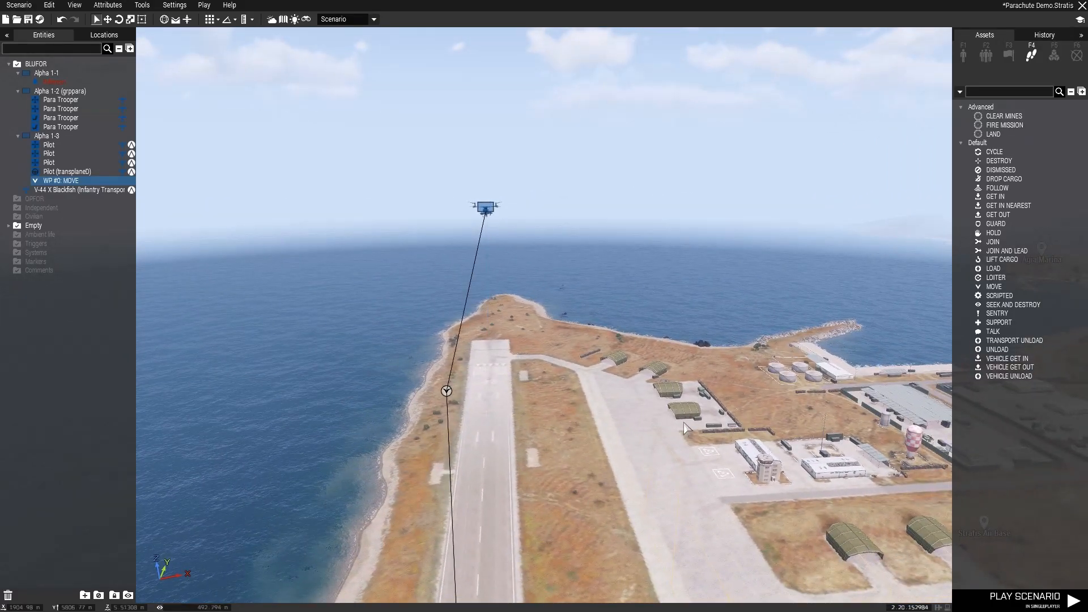
key("m")
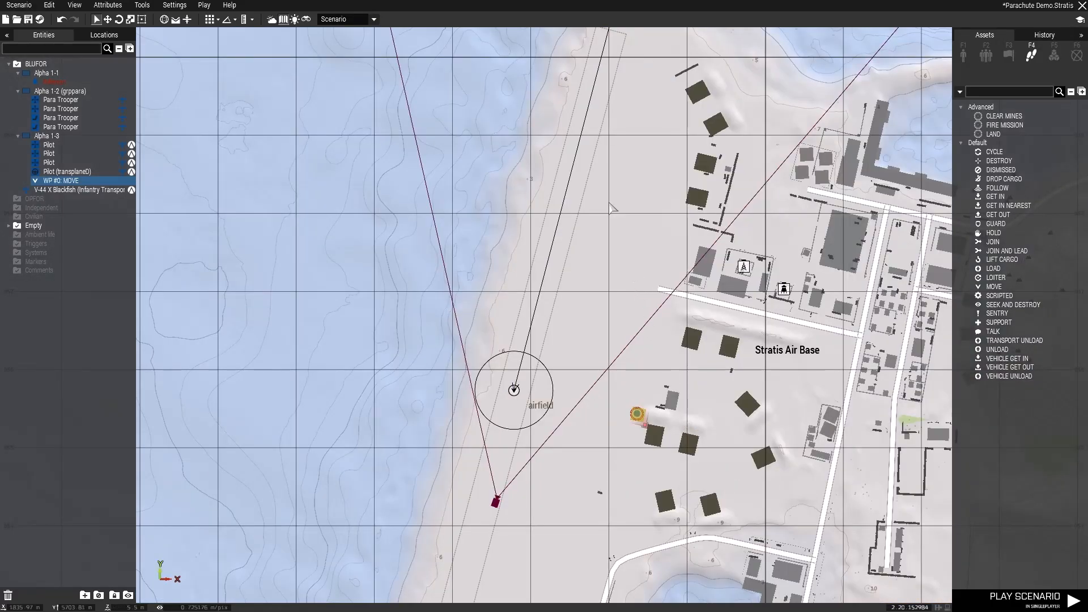
right_click_drag(603, 149, 498, 440)
left_click_drag(504, 311, 491, 365, "shift")
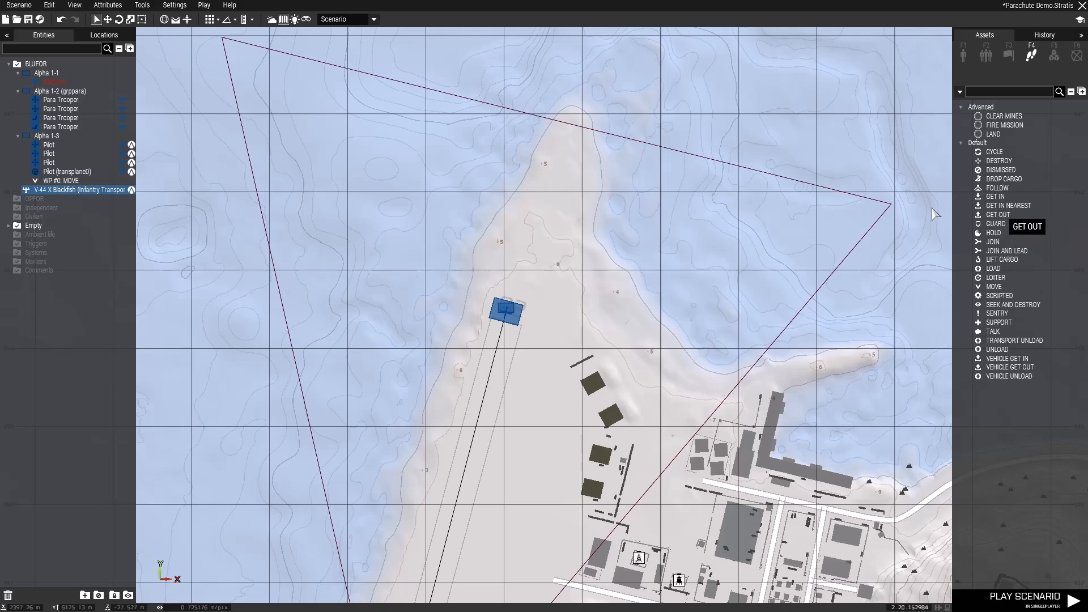
left_click(66, 92)
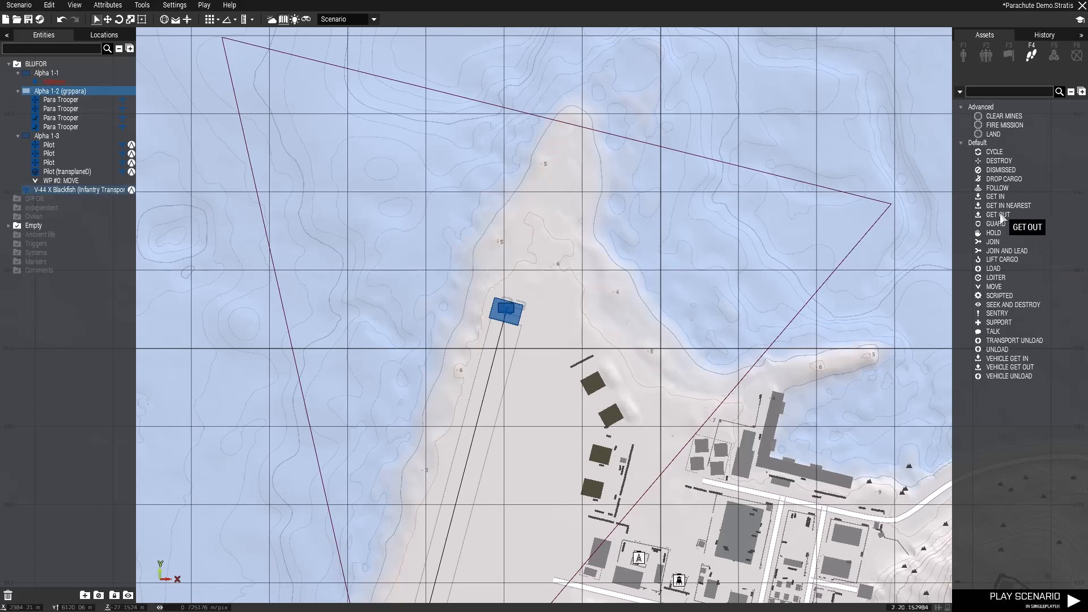
left_click(997, 214)
right_click_drag(577, 422, 760, 39)
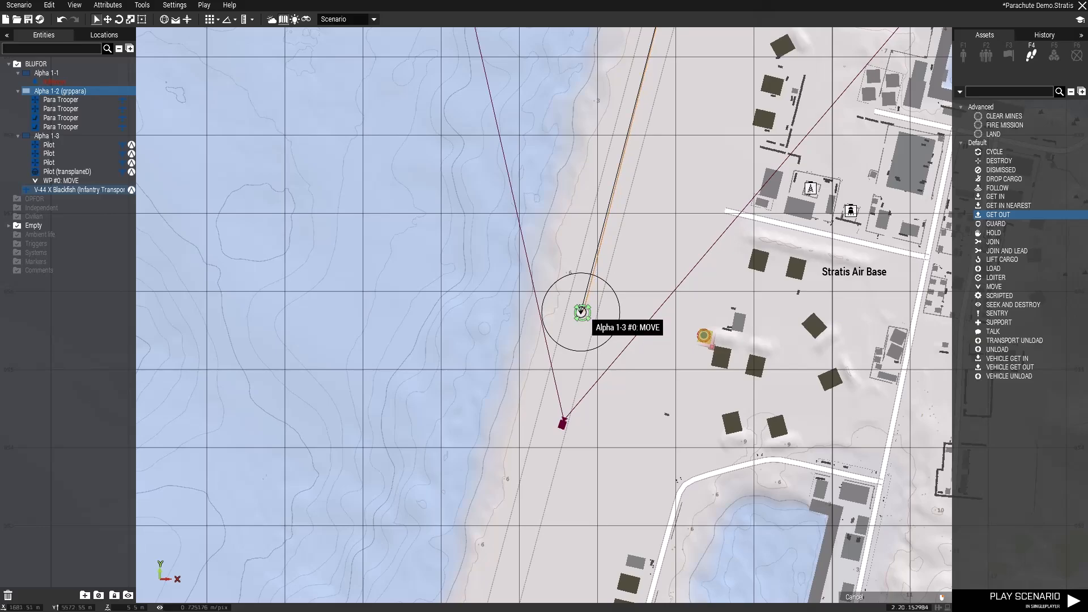
left_click(581, 312)
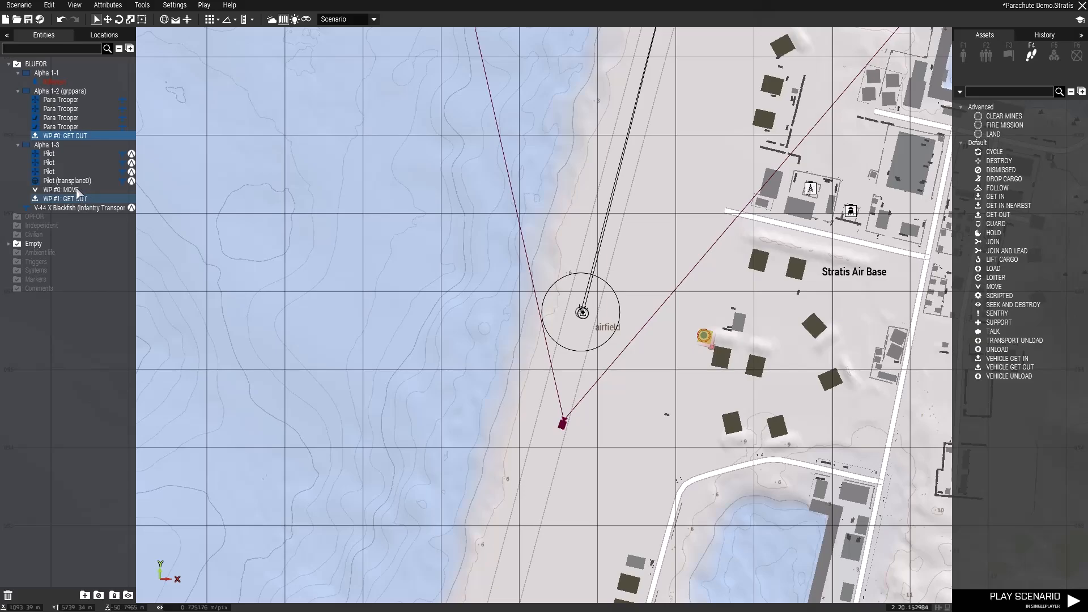
- Delete the pilot group's extra GET OUT waypoint and shift grppara's GET OUT waypoint closer to the Blackfish's MOVE waypoint
left_click(68, 199)
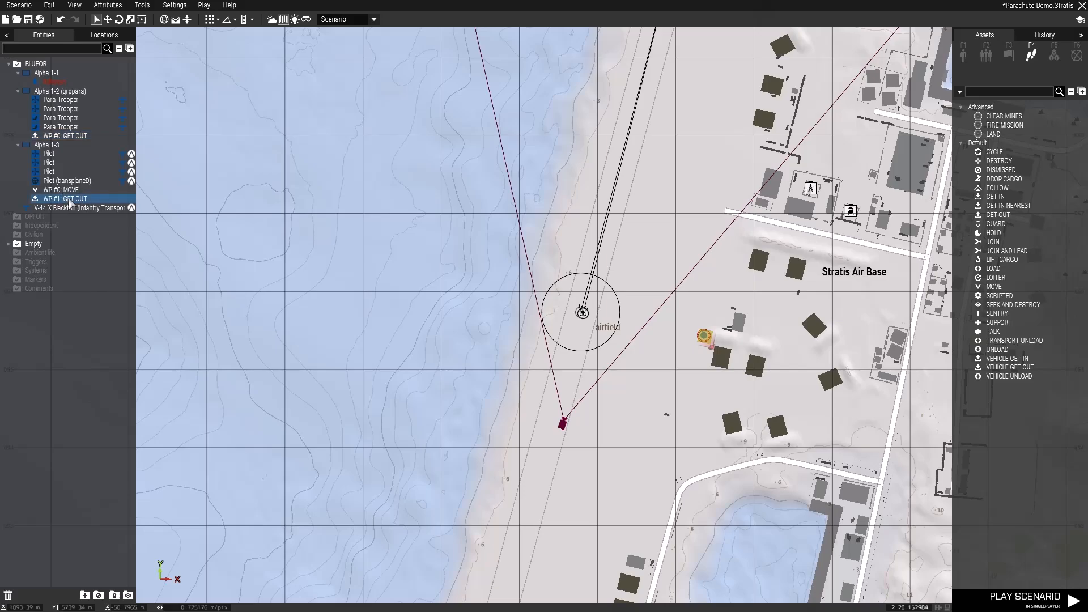
key("Delete")
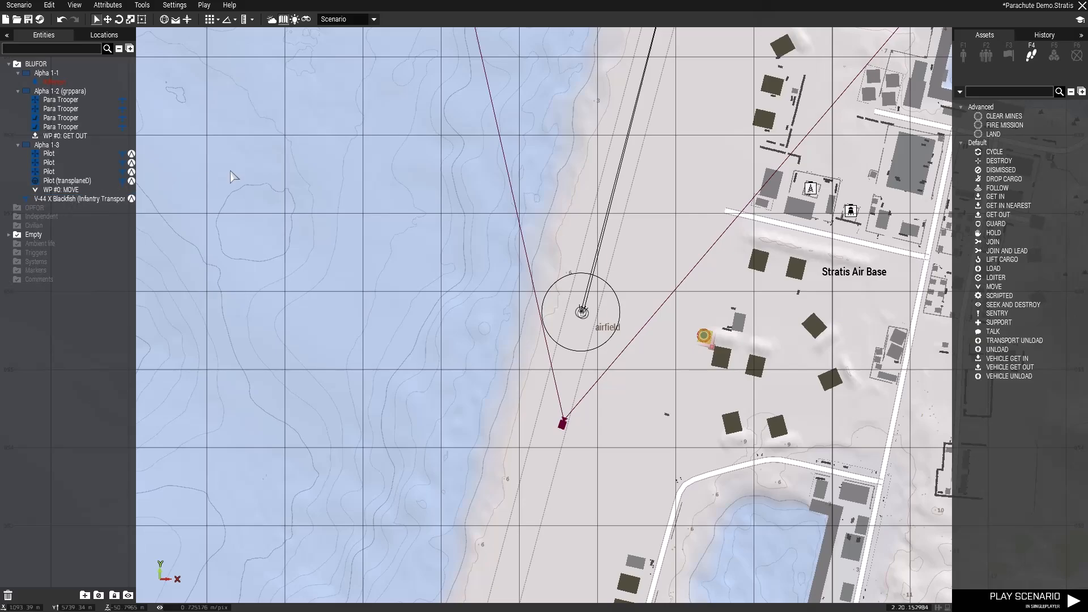
scroll(589, 316, "up", 3)
scroll(589, 316, "up", 5)
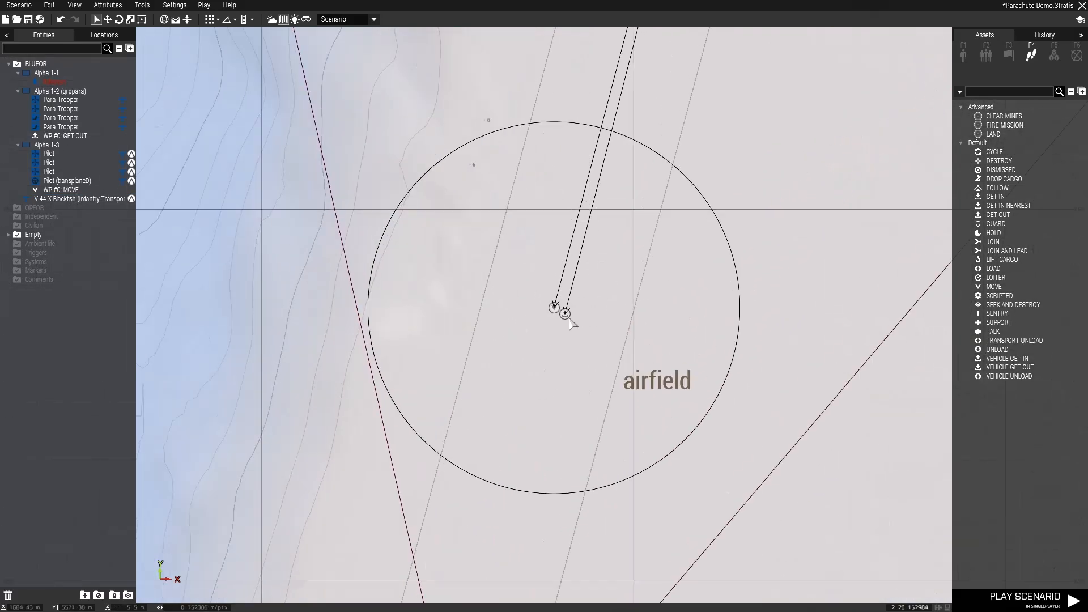
left_click(565, 309)
left_click_drag(565, 309, 562, 311)
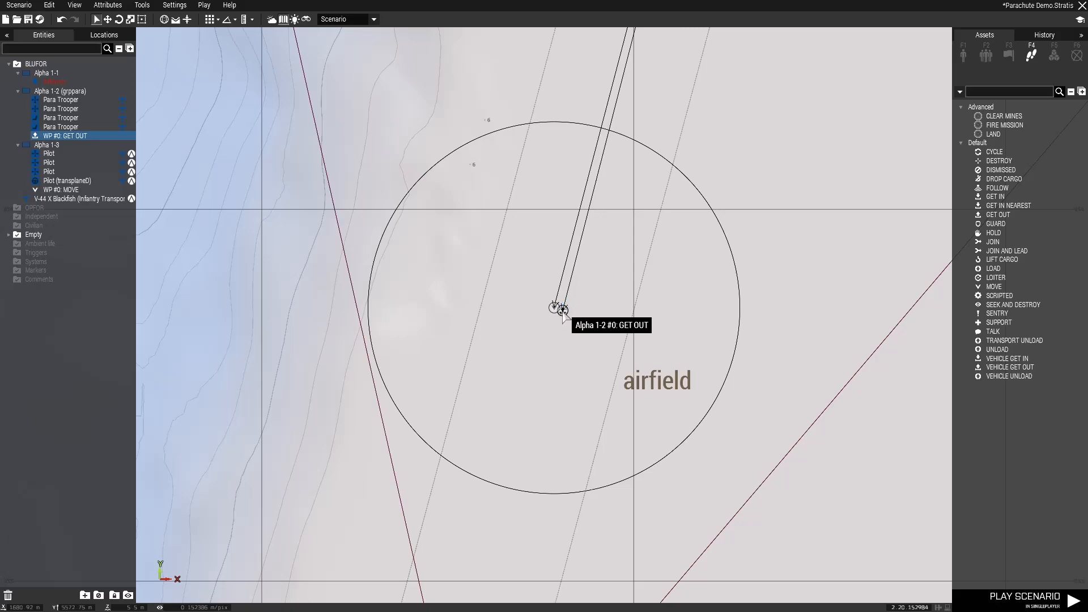
- Give grppara's GET OUT waypoint a Z position of 150 and the MOVE waypoint's completion radius, and nudge it nearer to that waypoint
double_click(562, 309)
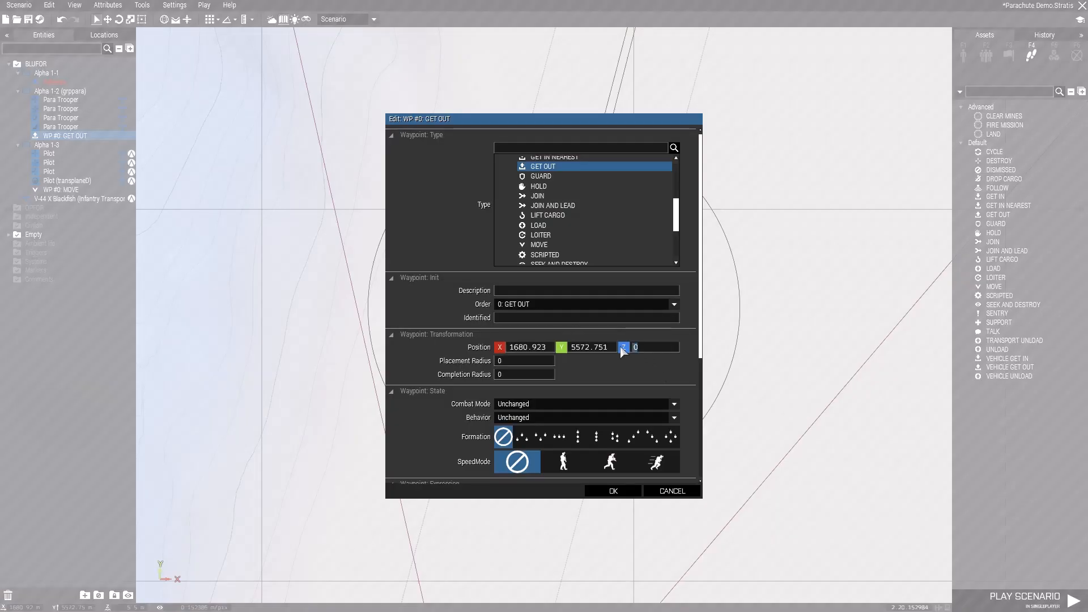
type("150")
left_click(613, 491)
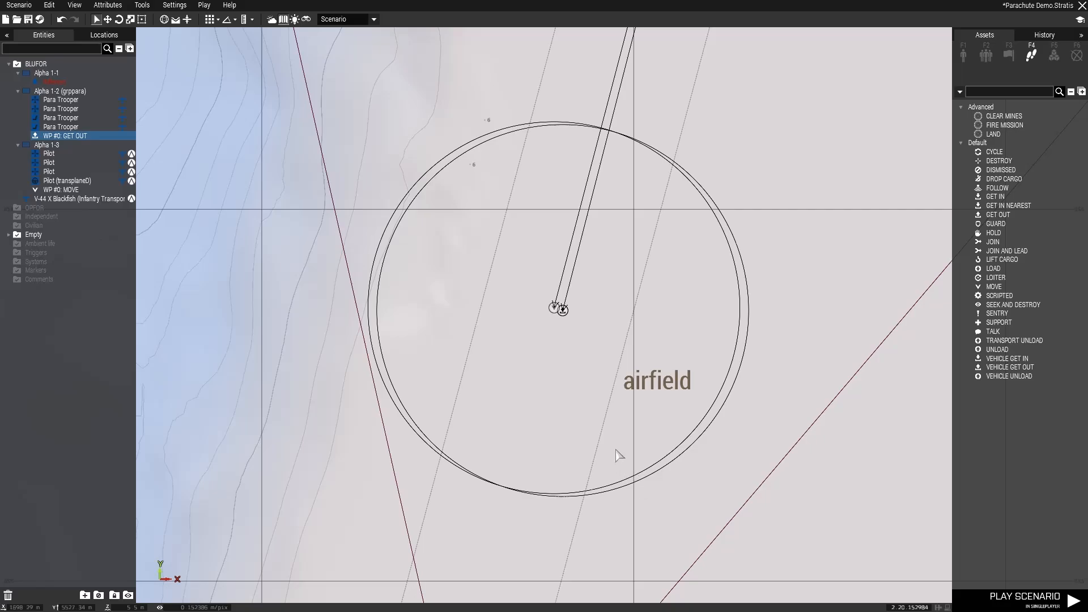
left_click_drag(560, 308, 558, 307)
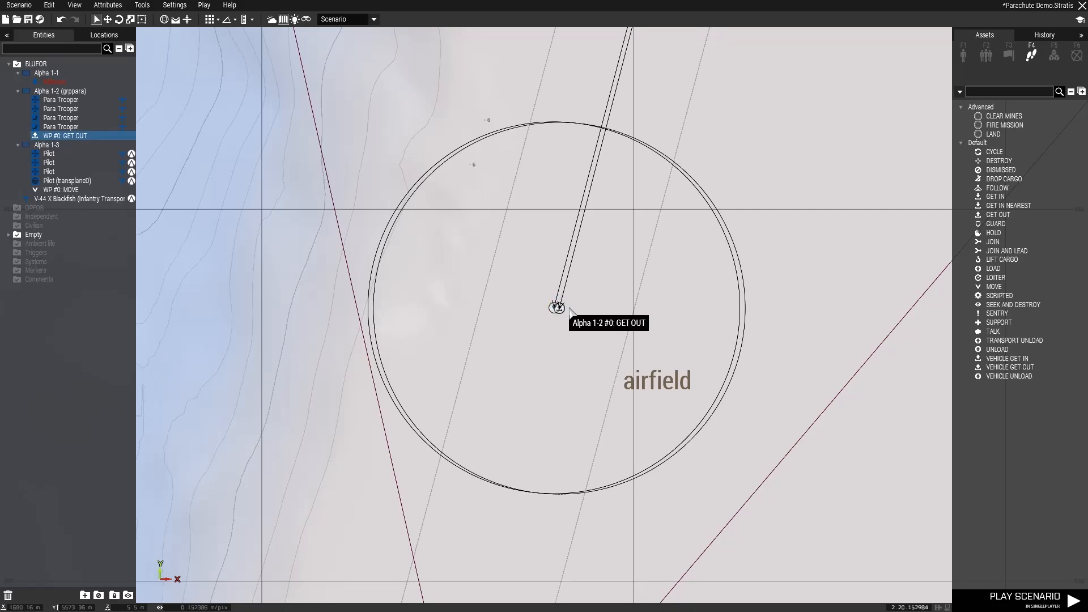
- Enter {_x action ["eject", transplane]} foreach units grppara; as On Activation code of the pilot group's MOVE waypoint
scroll(629, 324, "down", 5)
scroll(629, 324, "down", 3)
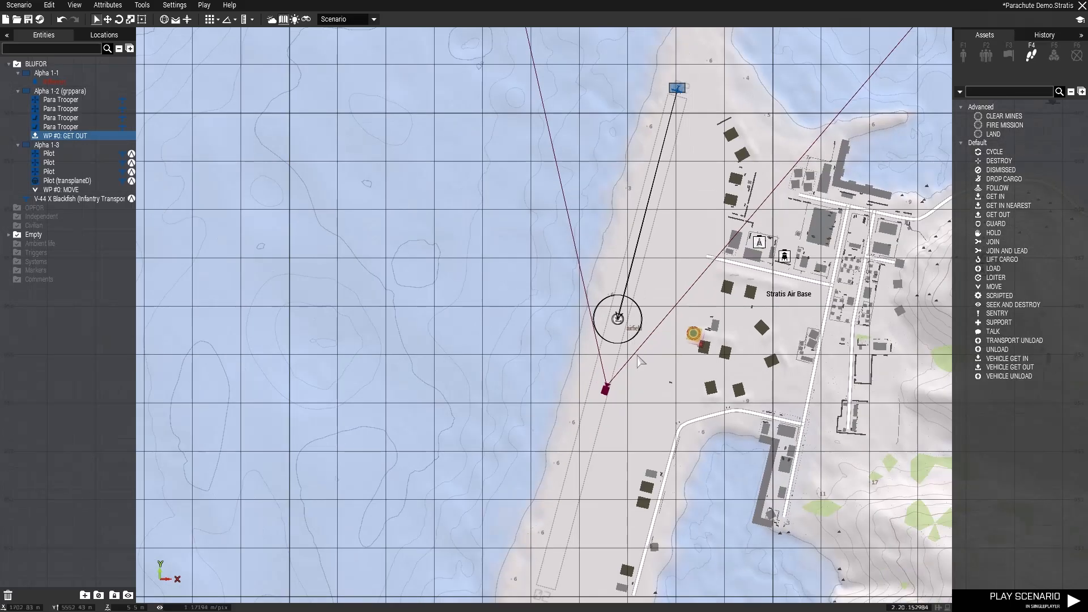
key("w")
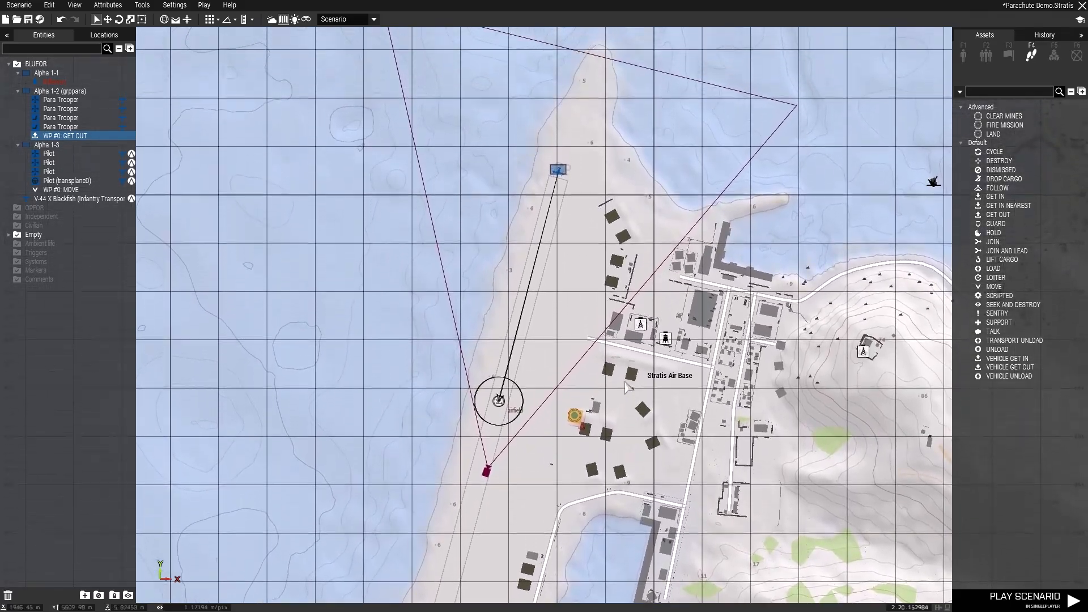
scroll(497, 452, "up", 2)
scroll(498, 453, "up", 6)
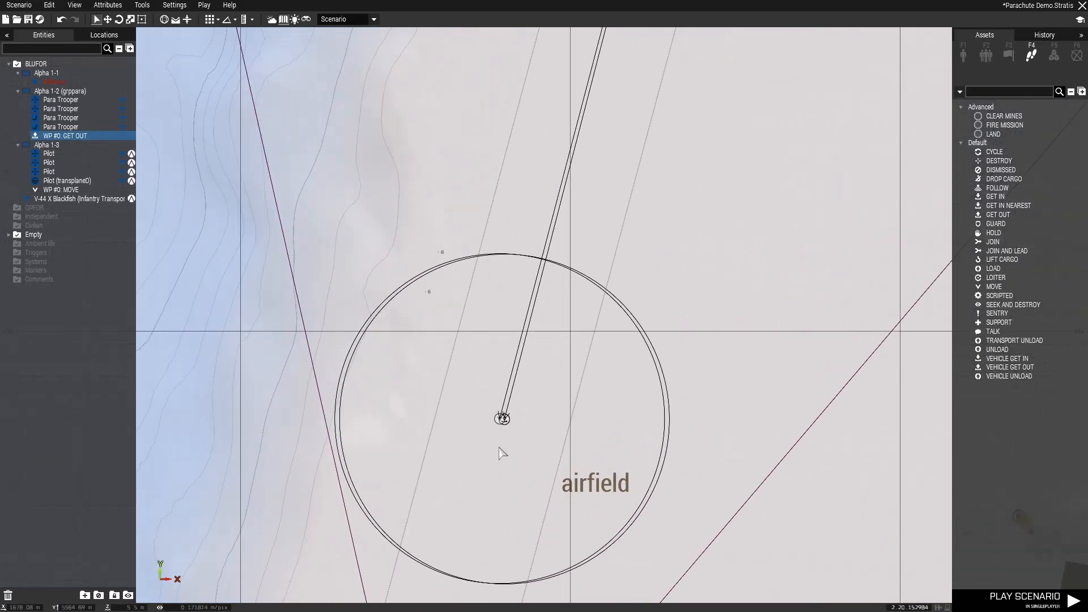
double_click(498, 396)
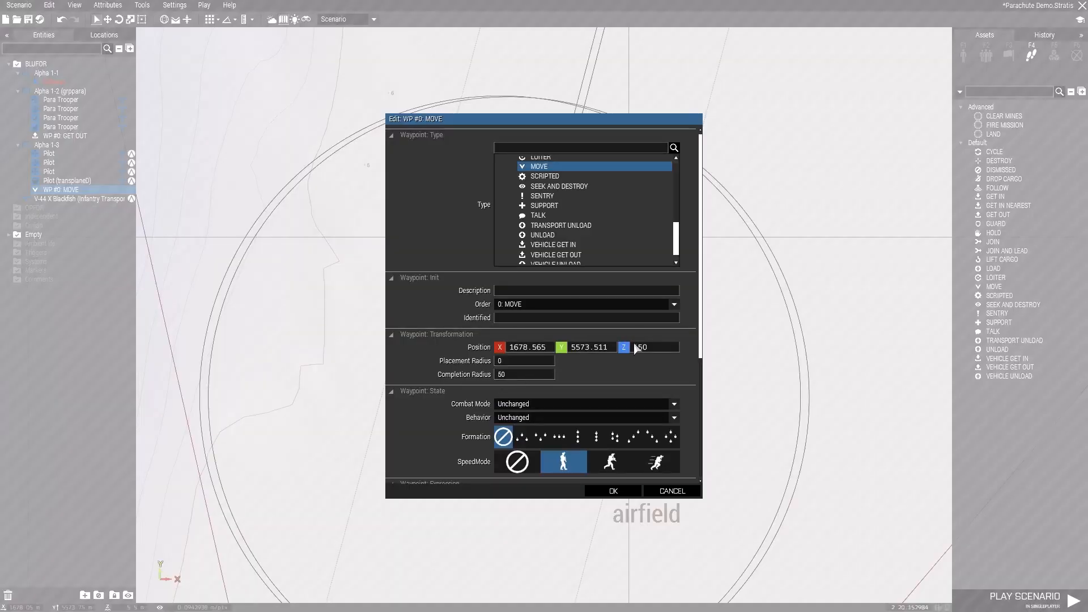
scroll(640, 345, "down", 5)
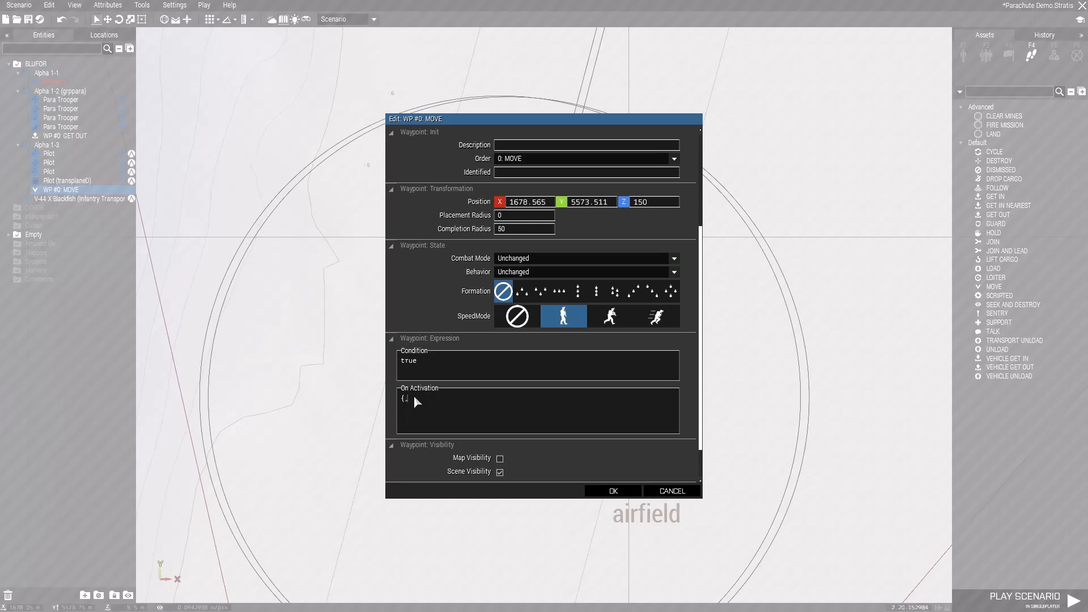
type("actiion [")
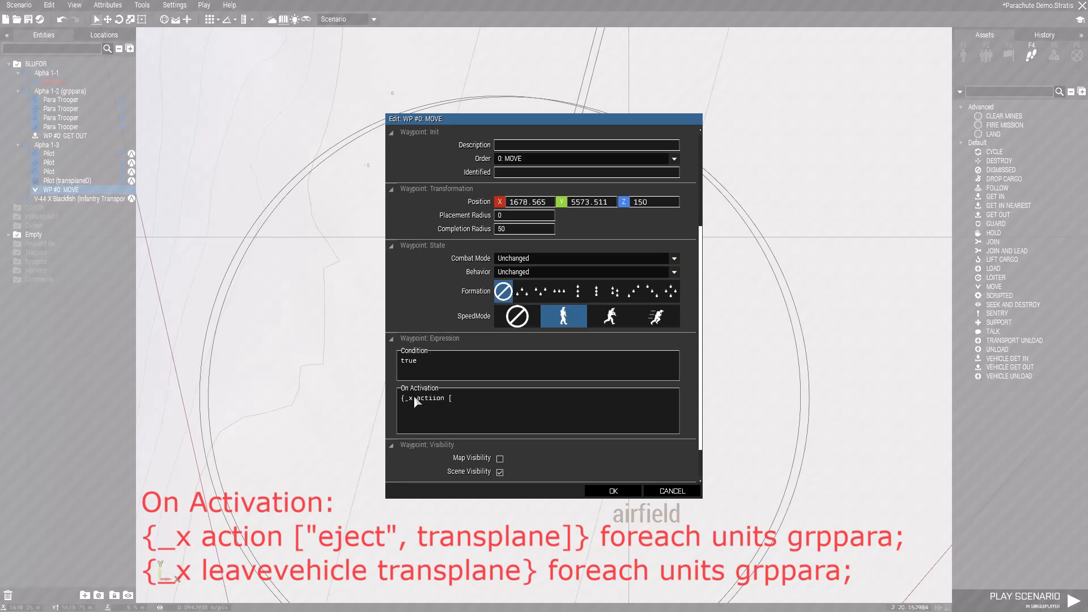
type("\"eject\", transplane]}")
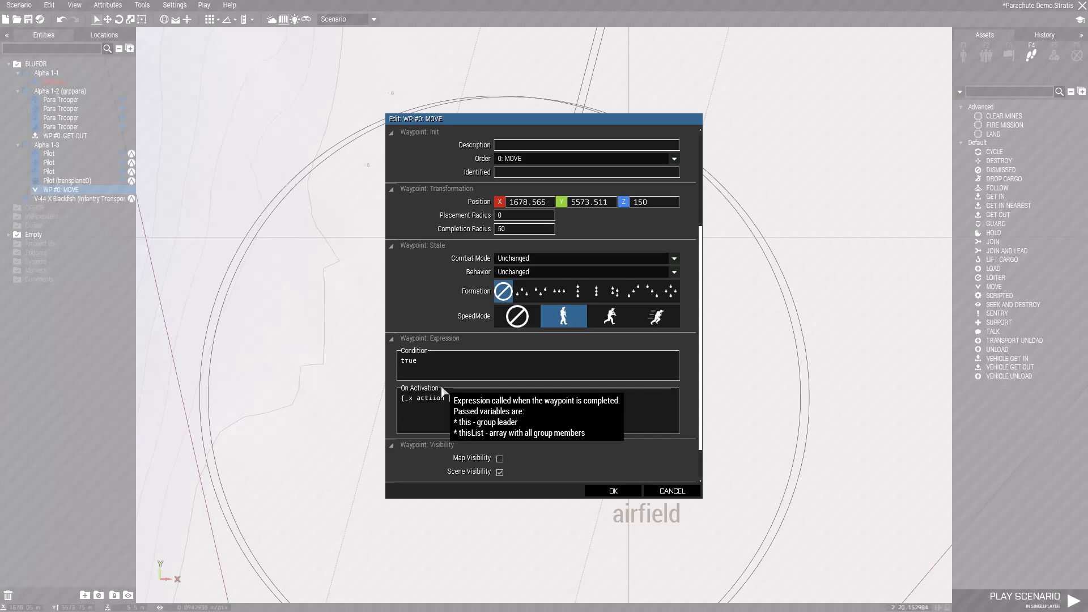
type("fore")
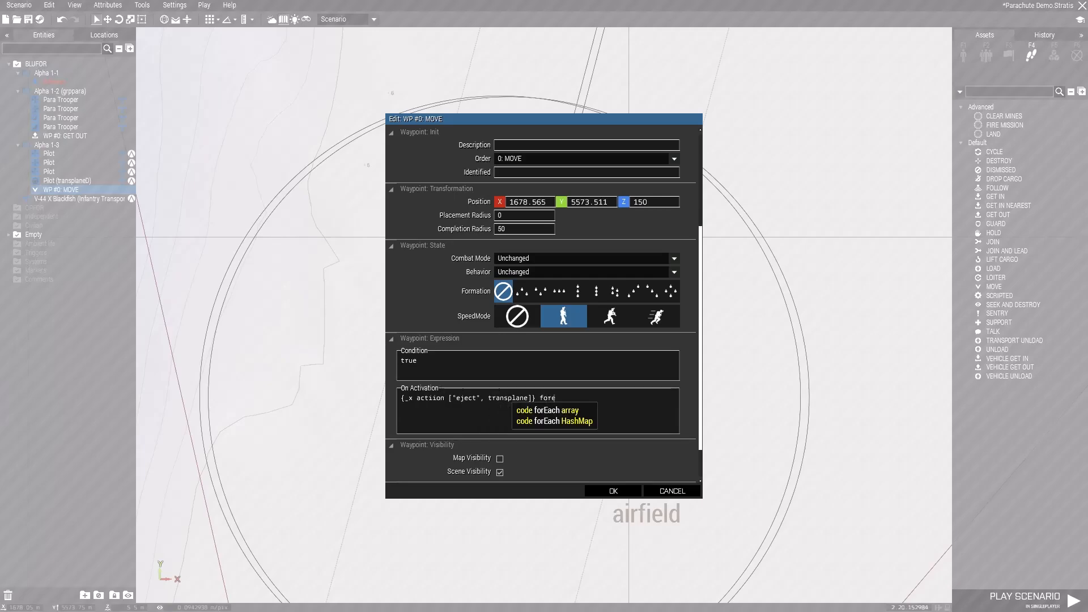
type("ach uni")
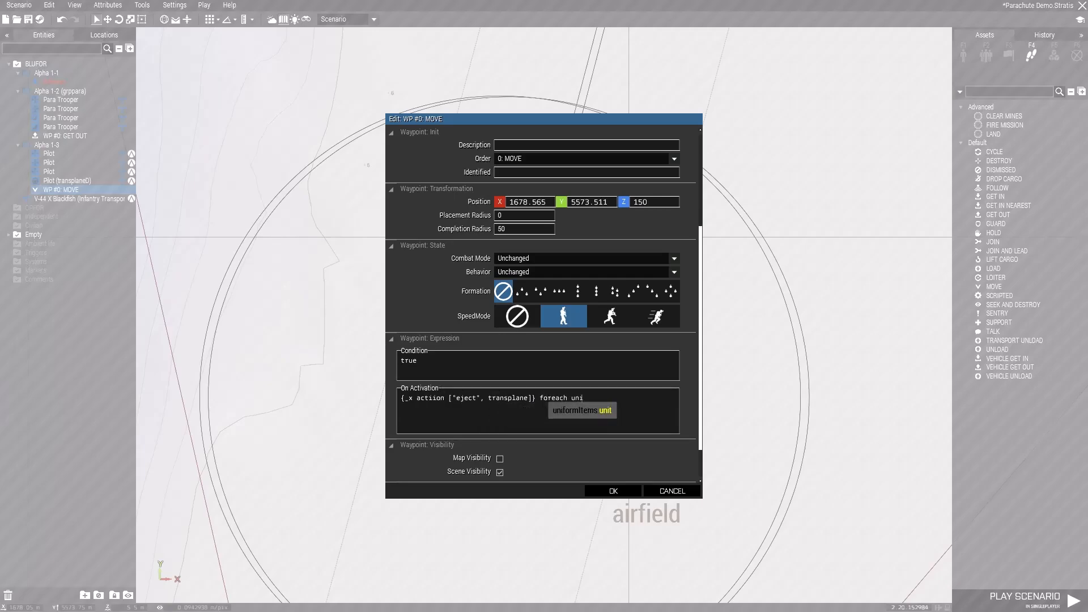
type("ts grppara;")
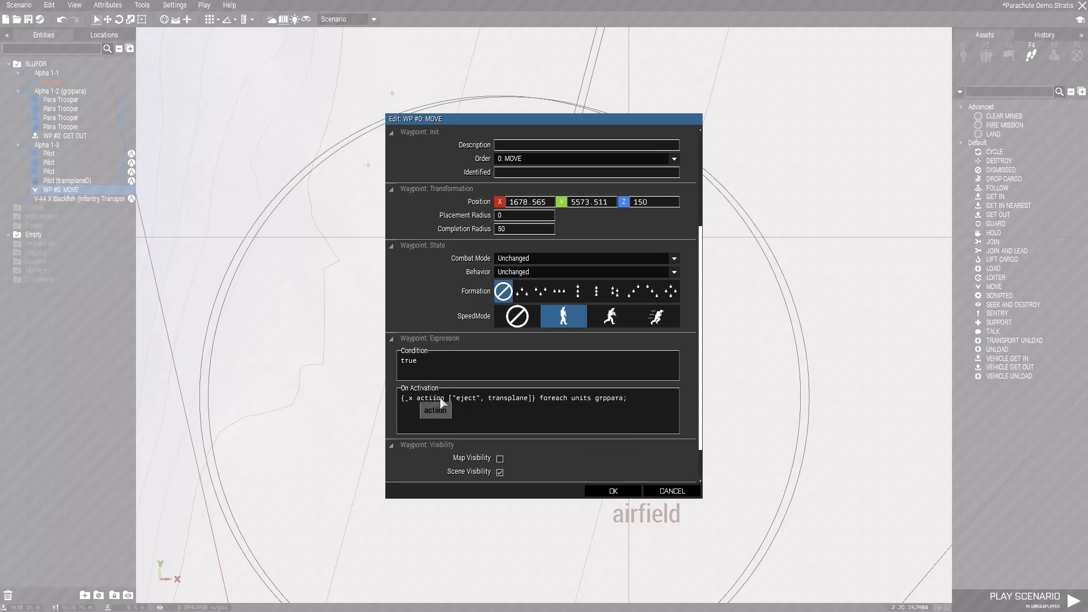
key("BackSpace")
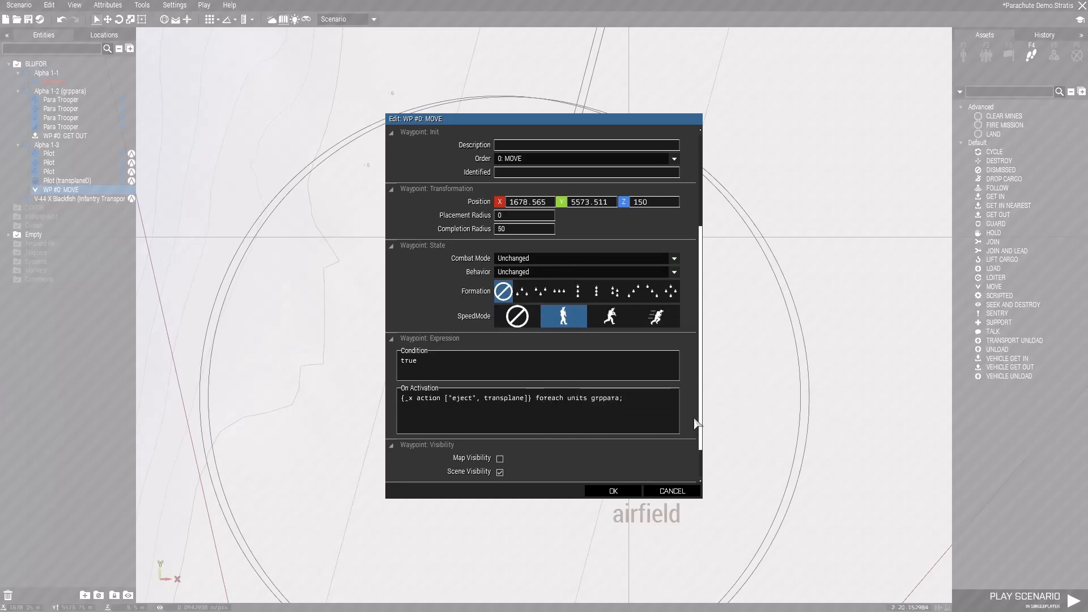
- Add {_x leavevehicle transplane} foreach units grppara; as a second On Activation line and apply the MOVE waypoint's changes
left_click(617, 425)
type("{_x leave")
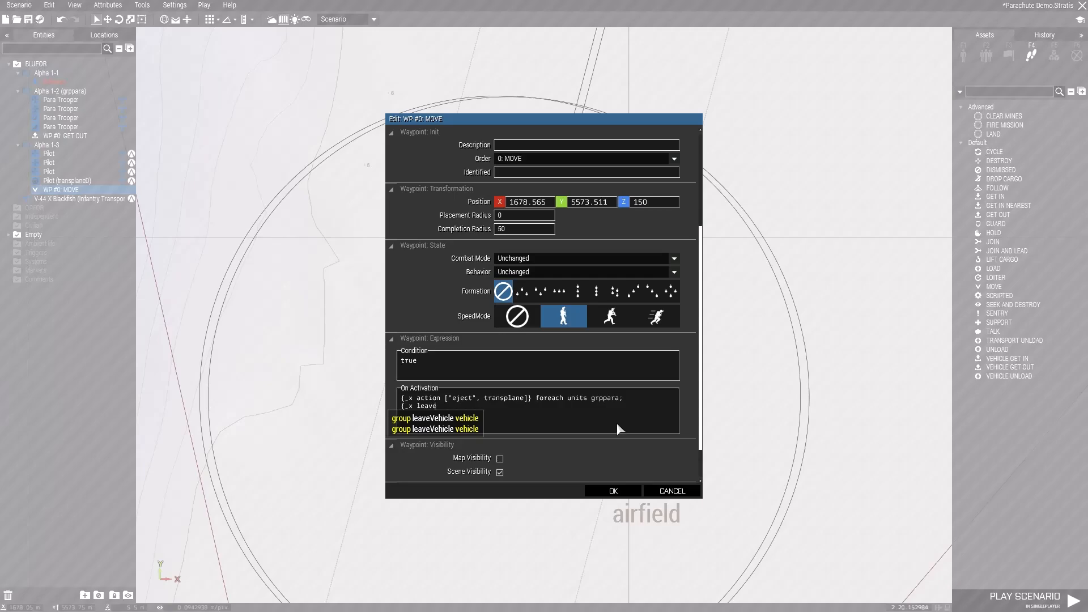
type("vehicle")
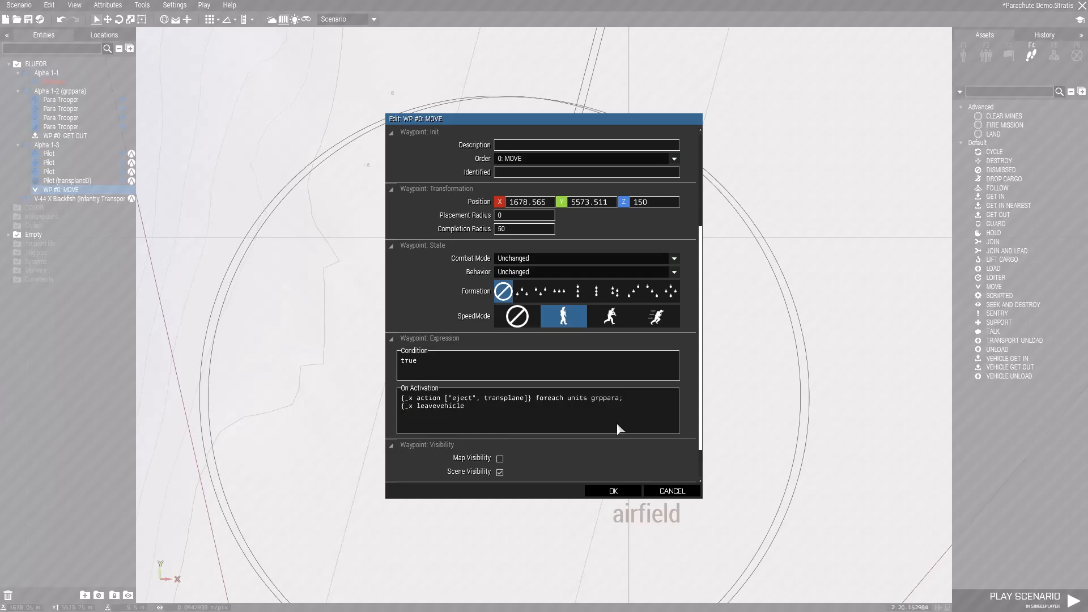
type(" transplane} foreach units grppara;")
left_click(613, 491)
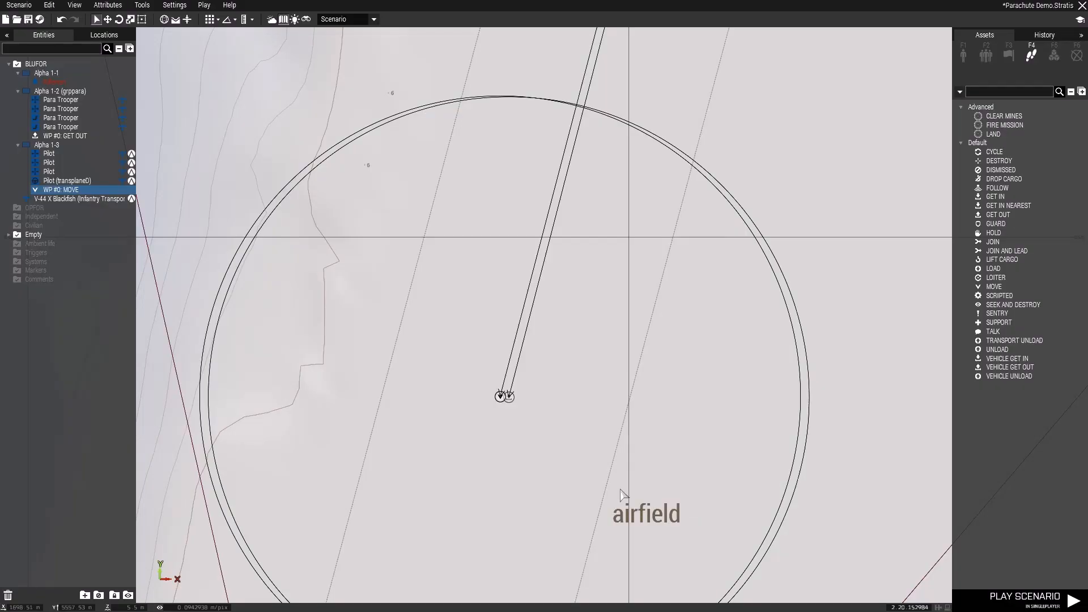
- Add a second MOVE waypoint for the Blackfish's pilot group at the southern end of the runway
left_click(509, 397)
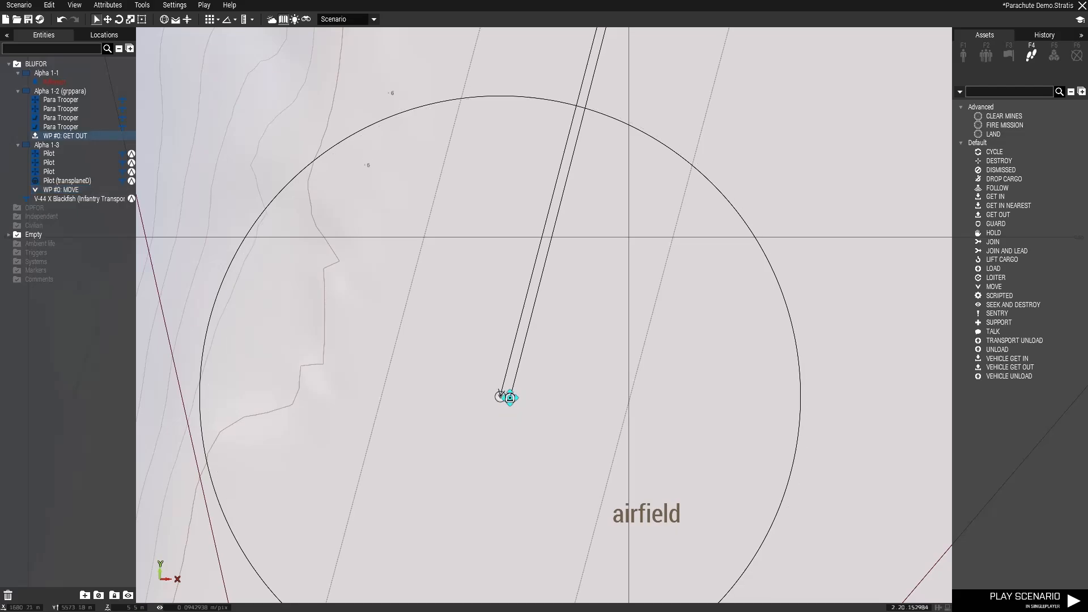
scroll(559, 443, "down", 8)
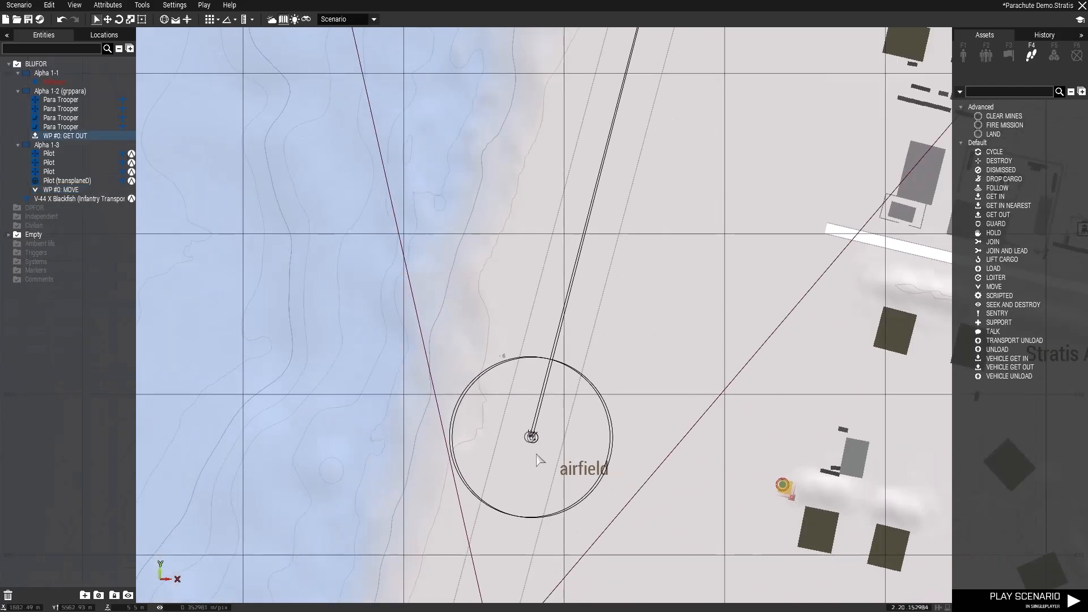
left_click(47, 145)
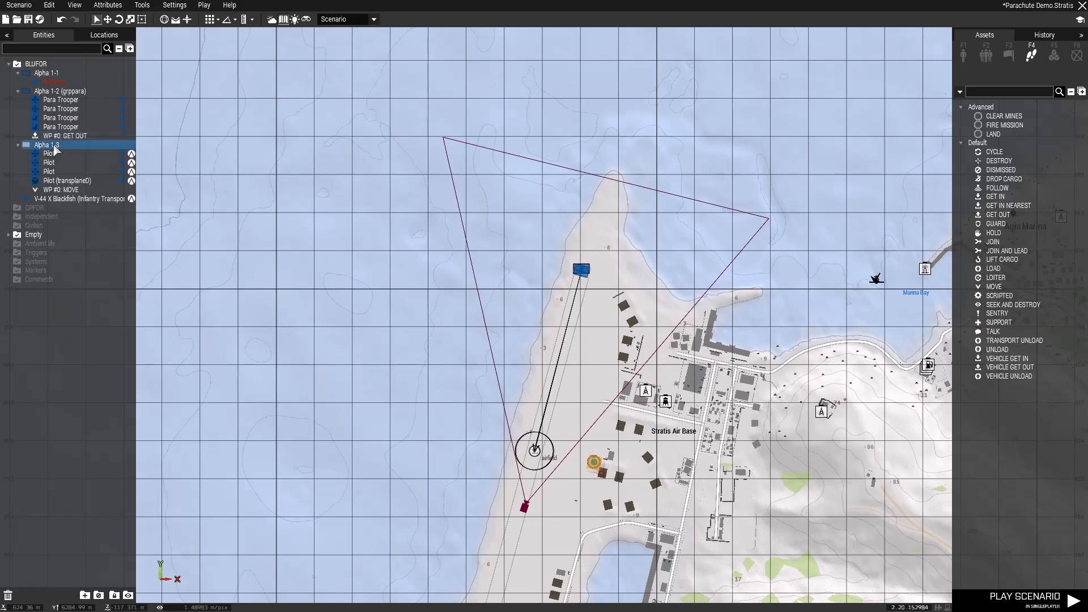
left_click(993, 286)
right_click_drag(571, 517, 670, 165)
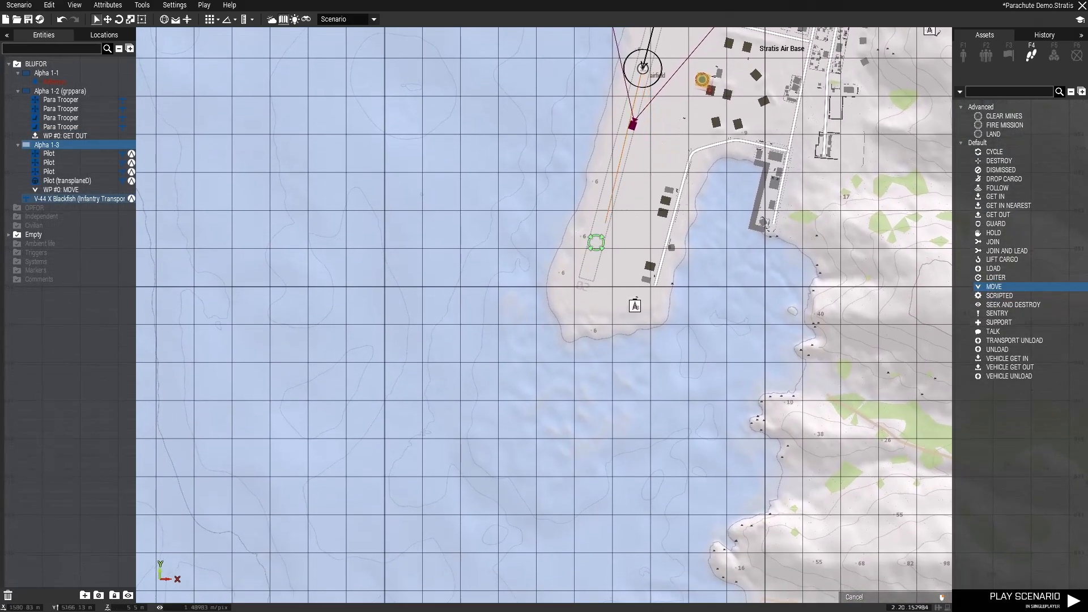
left_click(587, 276)
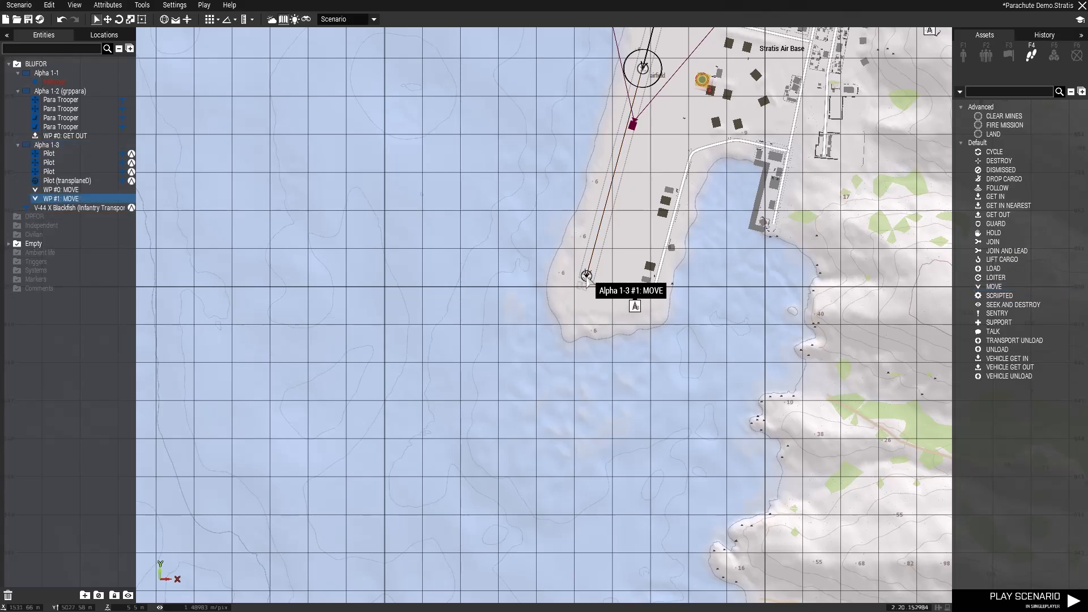
- Give the pilot group's second MOVE waypoint a Z position of 150, normal speed mode and a completion radius of 100
double_click(587, 276)
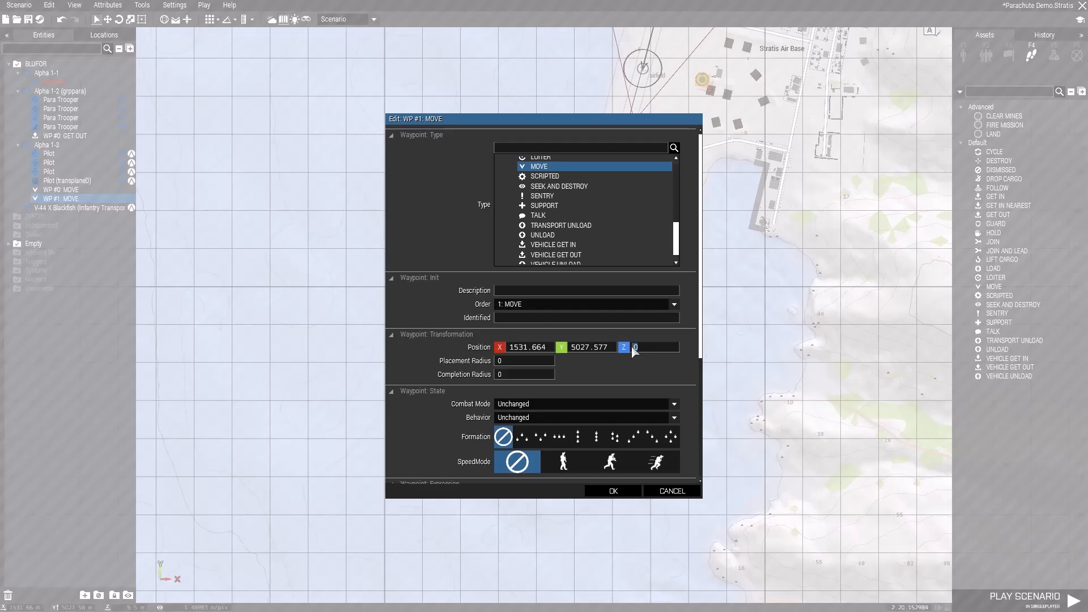
type("150")
left_click(617, 460)
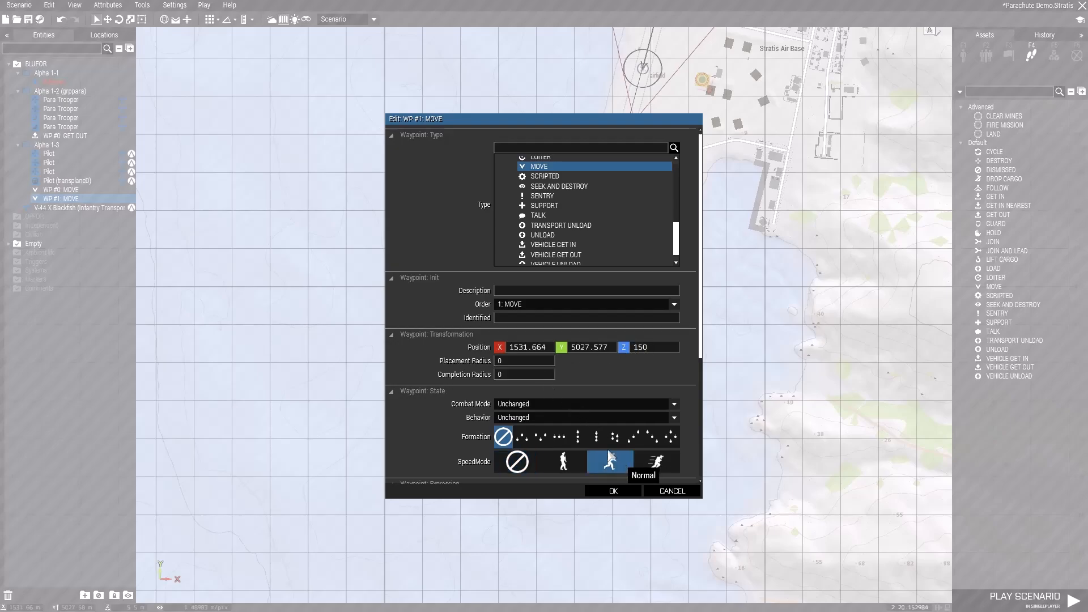
left_click(507, 374)
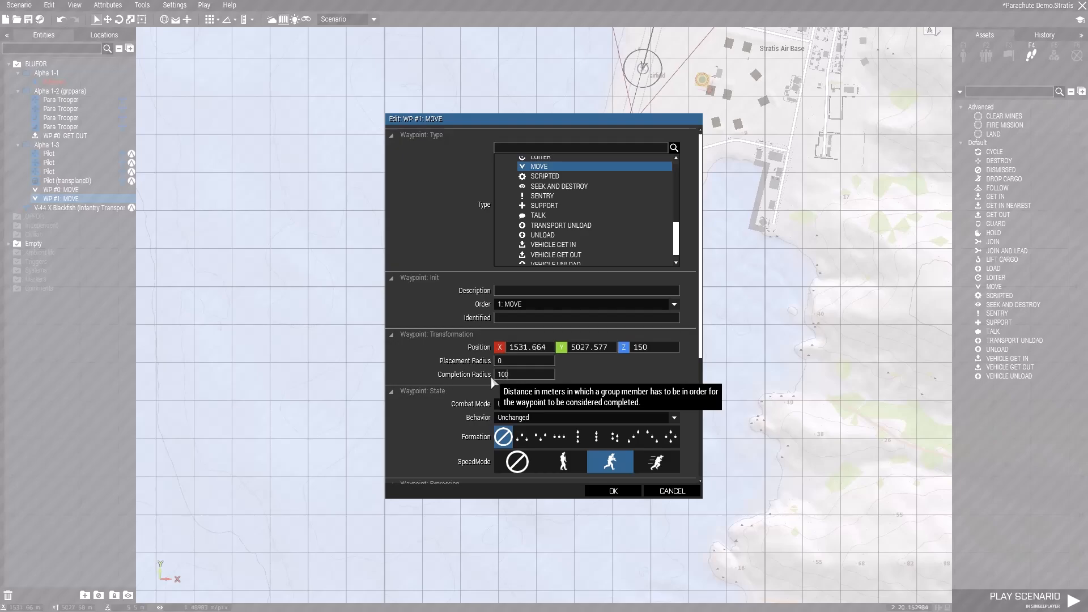
- Enter {transplane deletevehiclecrew _x} foreach crew transplane; as On Activation code of the pilot group's second MOVE waypoint
scroll(580, 371, "down", 3)
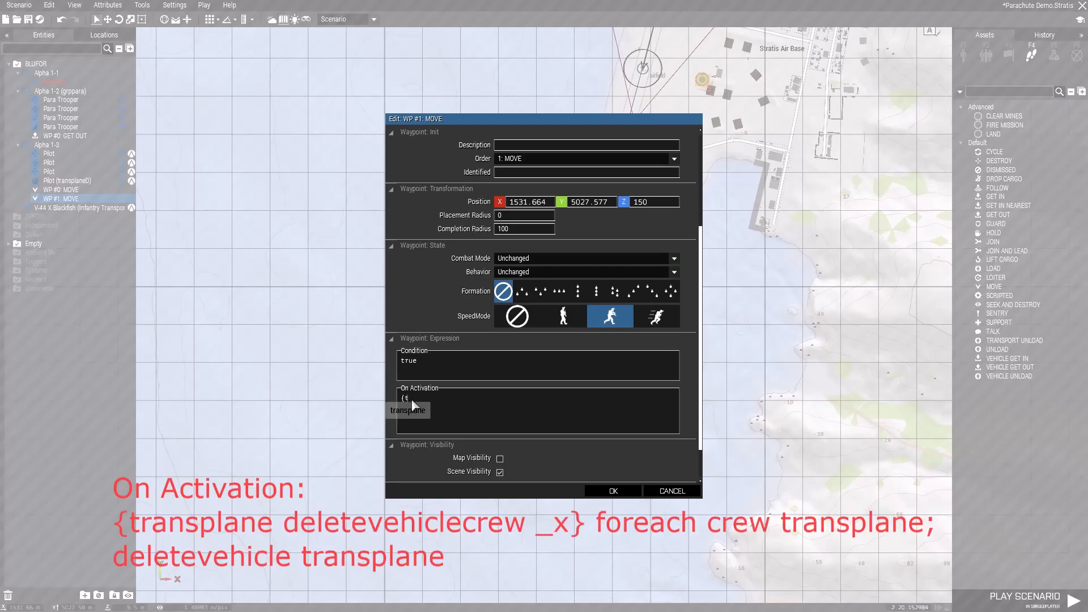
type("transplane delet")
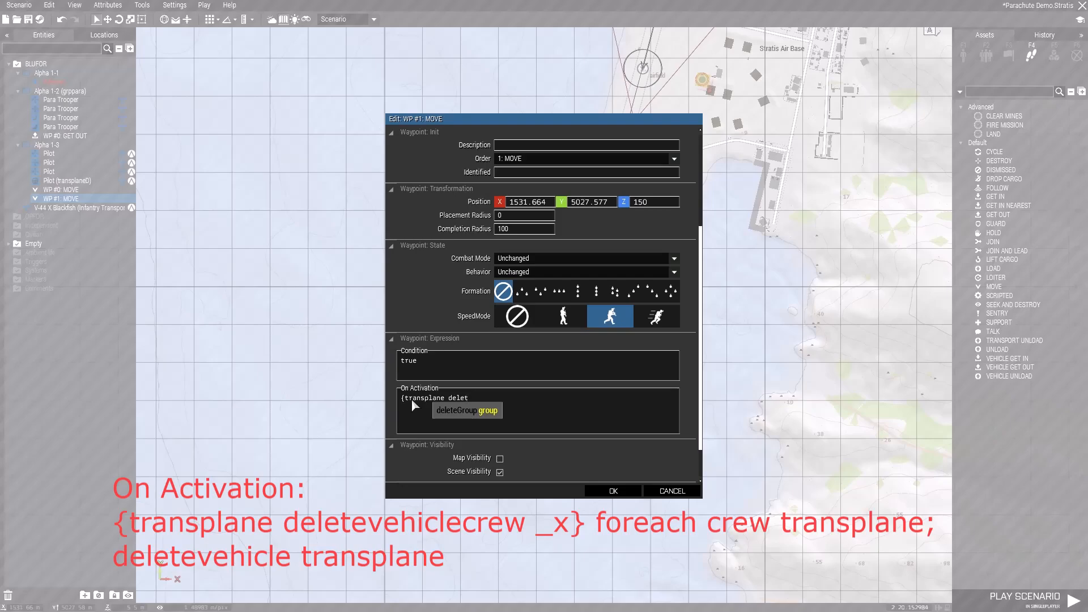
type("eveh")
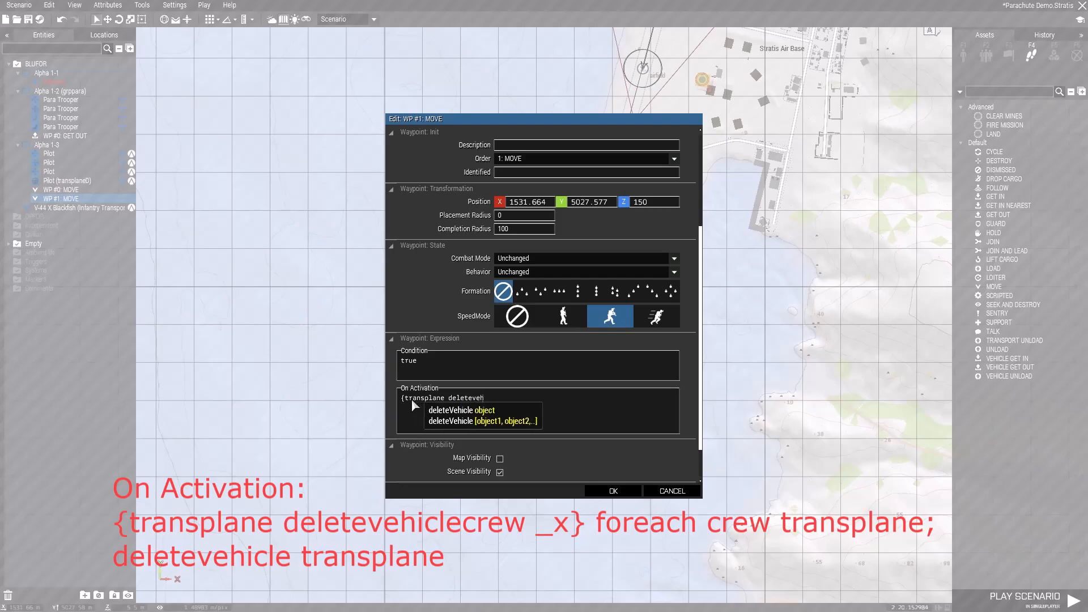
type("iclecrew _x")
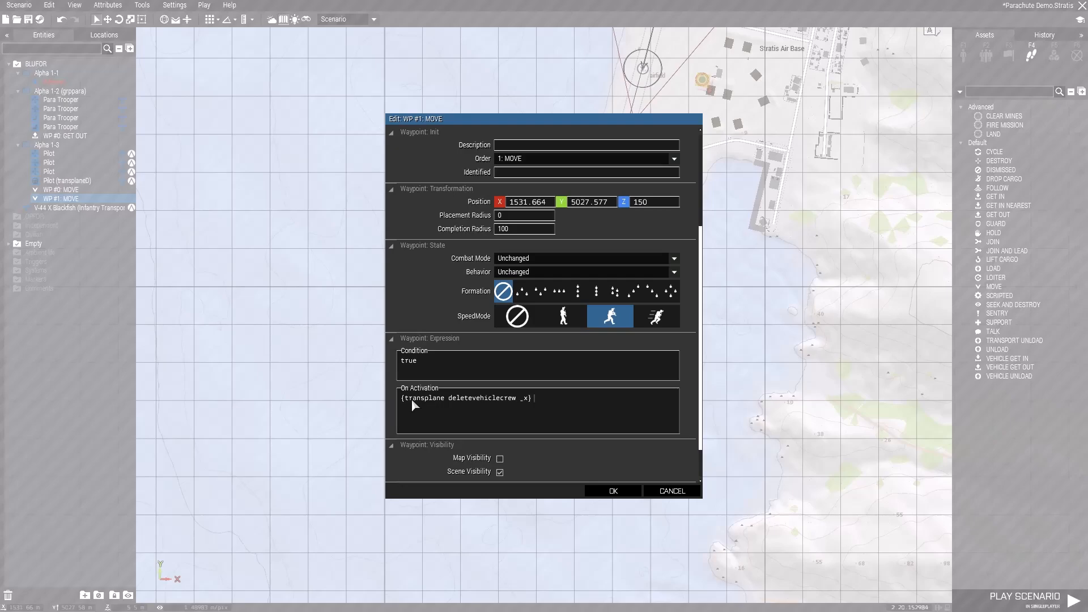
type("fore")
type("ac")
type("h")
type(" crew")
type(" transpla")
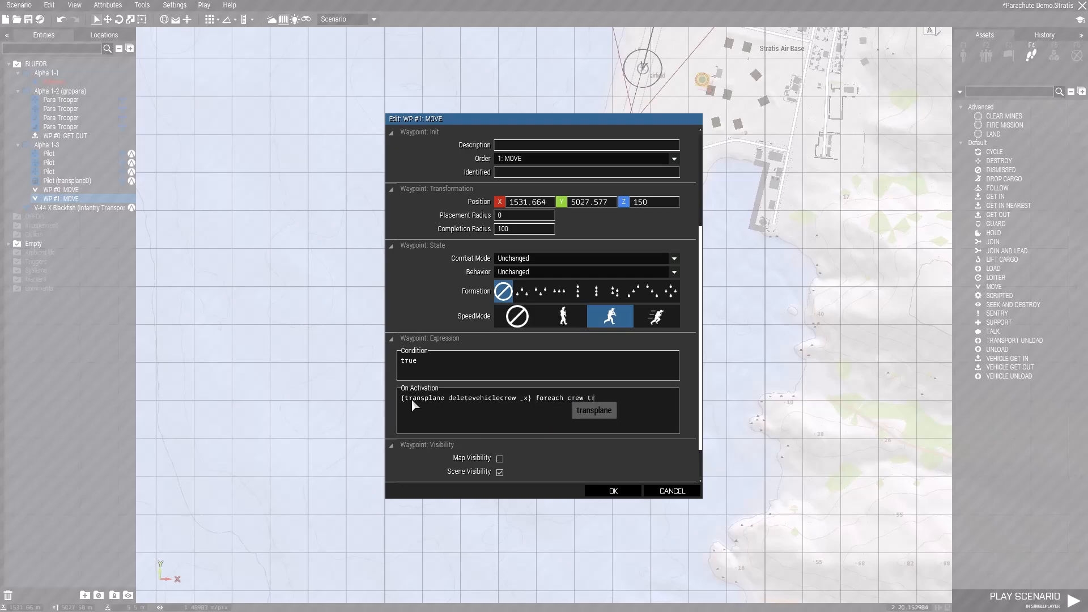
type("ne;")
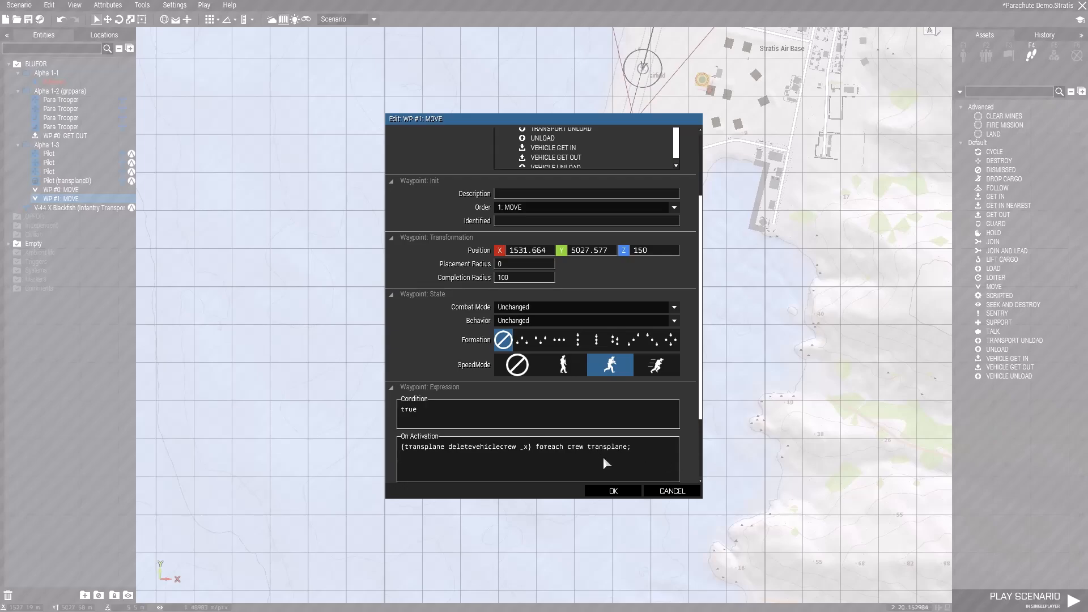
- Add deletevehicle transplane; as a second On Activation line and apply the second MOVE waypoint's changes
key("Return")
type("delete")
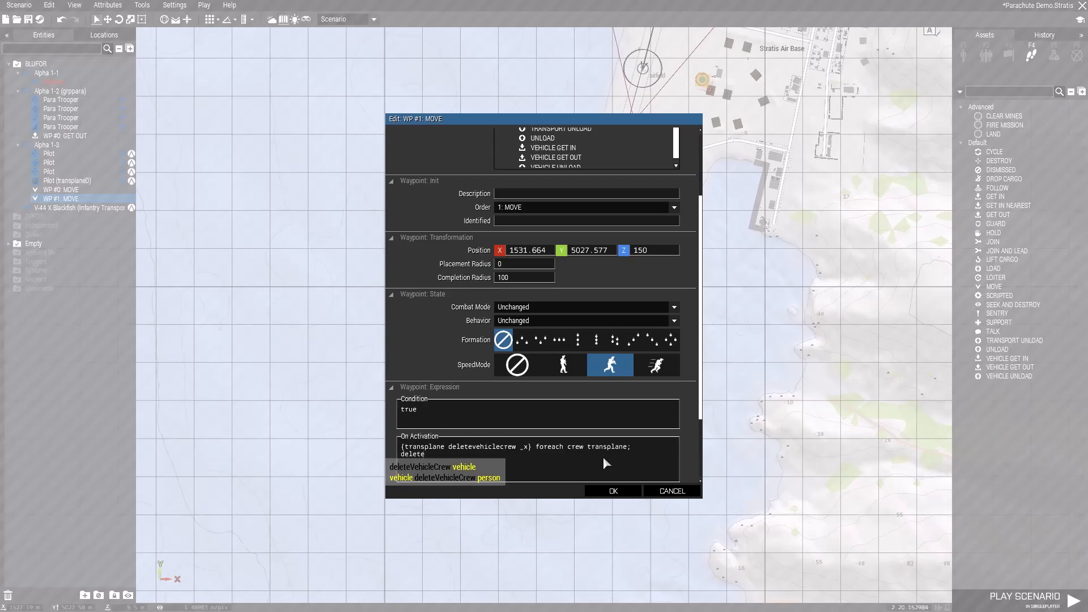
type("vehicle transpla")
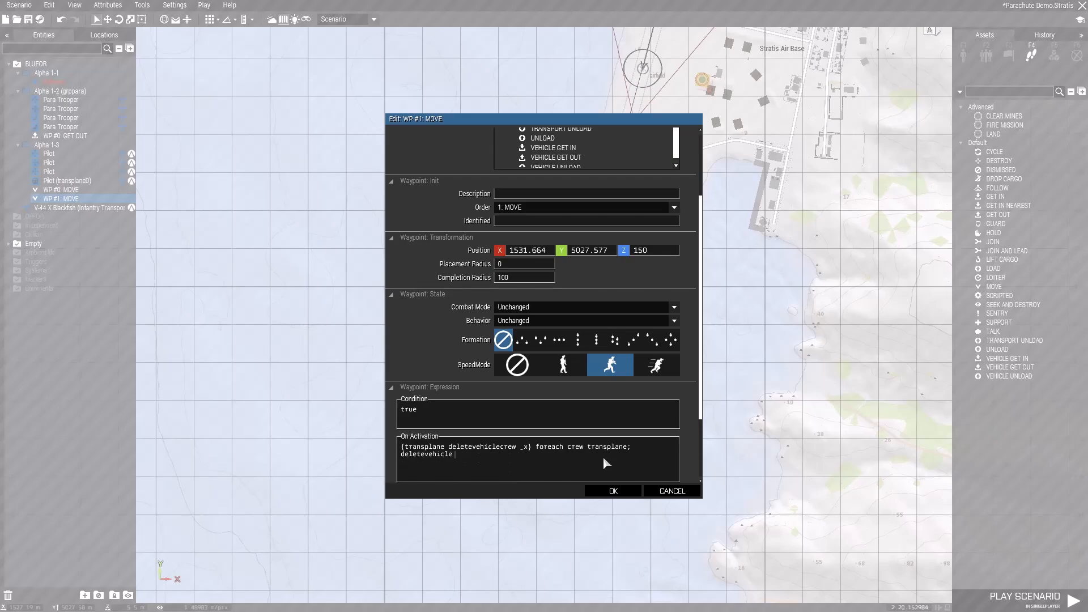
type("ne;")
left_click(613, 491)
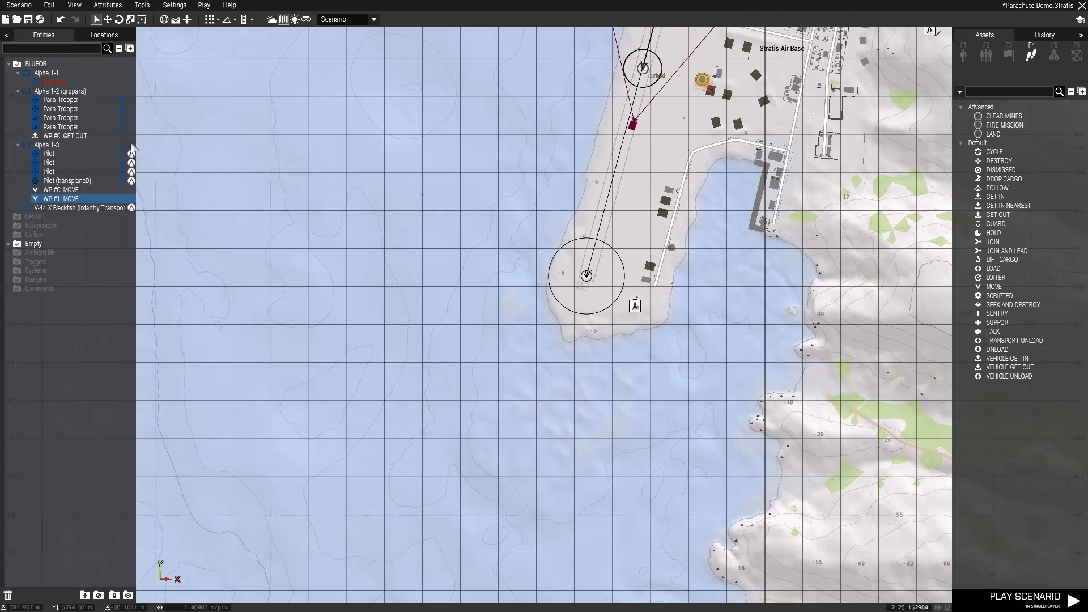
- Add a MOVE waypoint for grppara on the airfield east of the drop point and delete the extra one from the pilot group
left_click(63, 90)
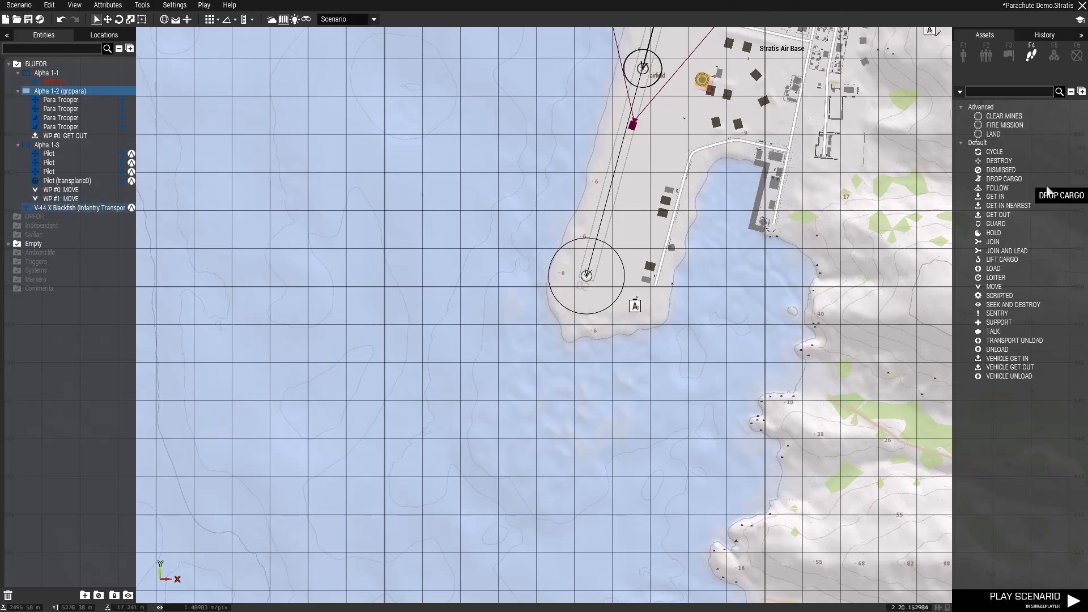
left_click(1014, 287)
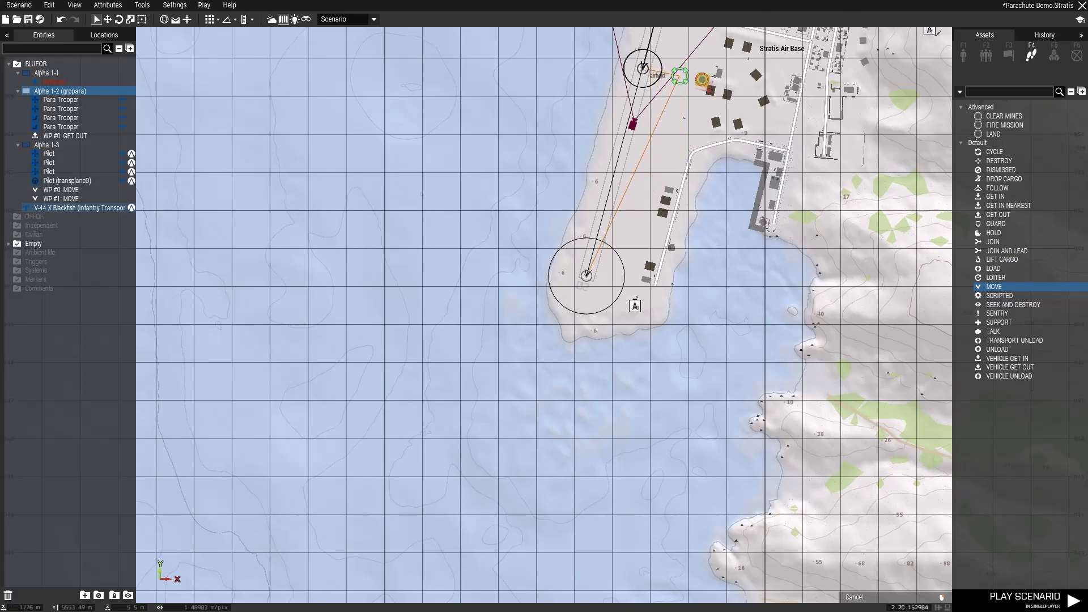
left_click(683, 76)
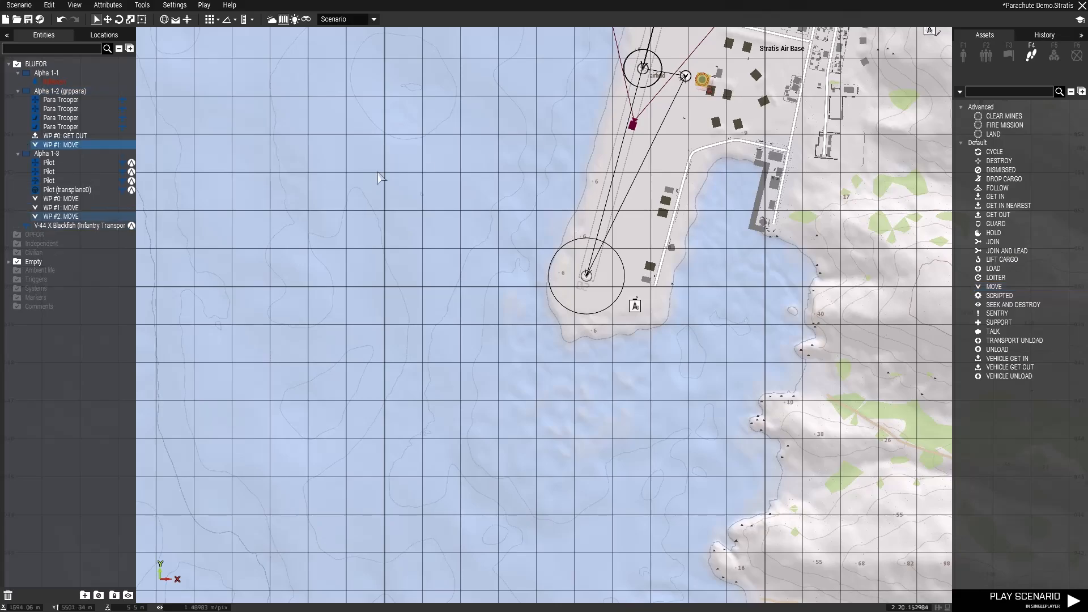
left_click(67, 218)
key("Delete")
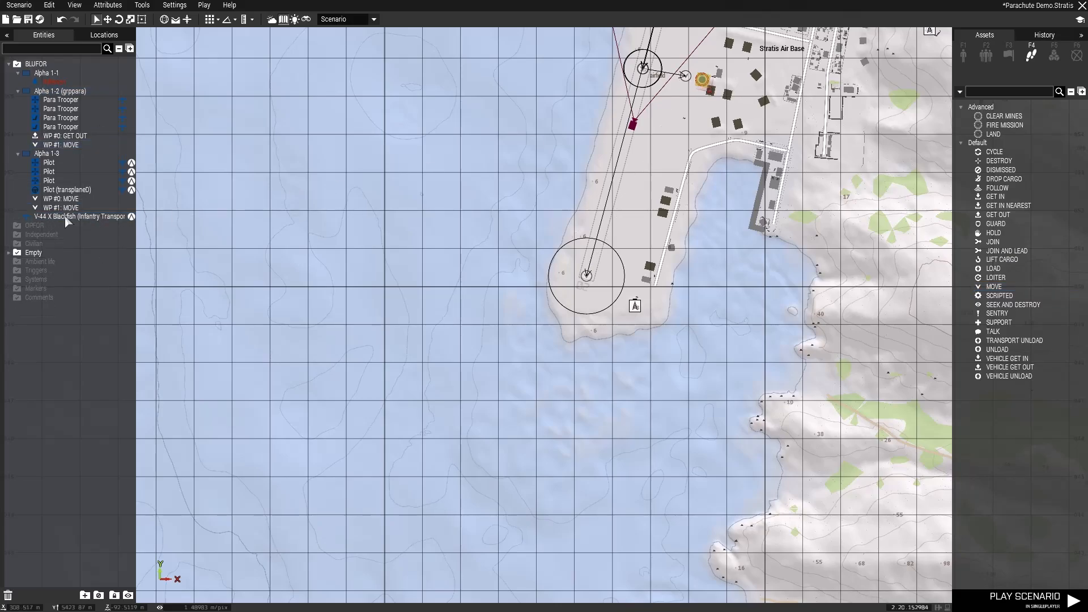
- Examine the Blackfish's route over the airfield on the map and in the 3D view, down to its first MOVE waypoint
right_click_drag(501, 248, 345, 454)
right_click_drag(587, 319, 542, 446)
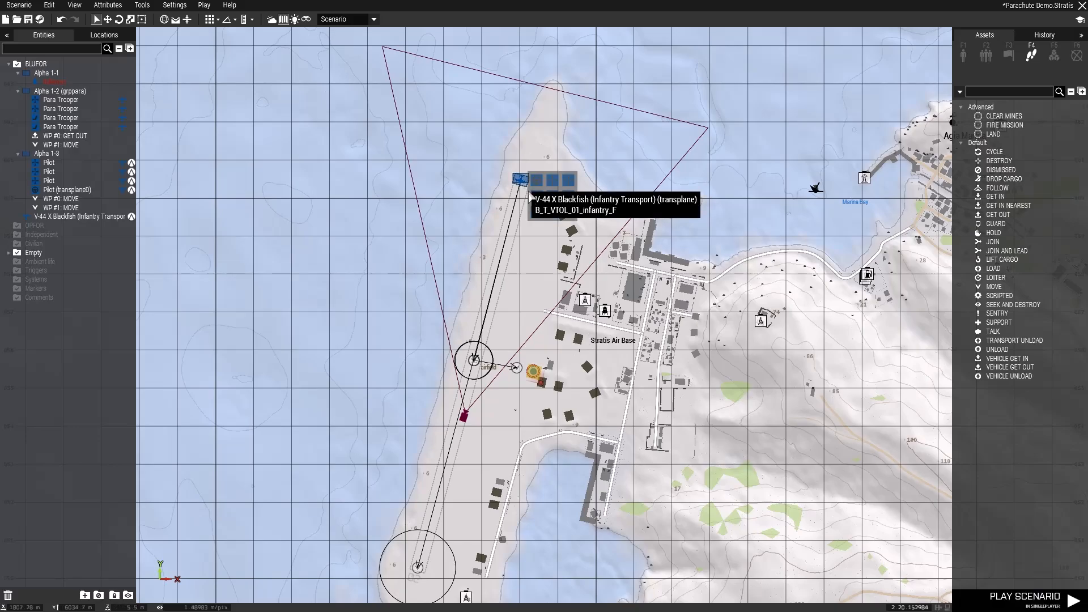
key("m")
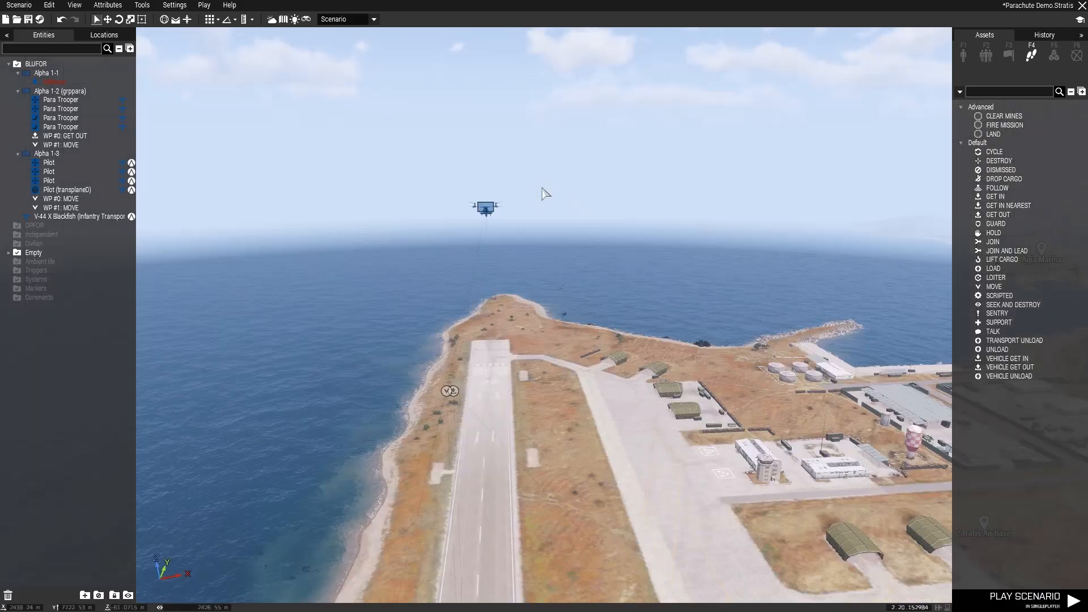
key("d")
right_click_drag(584, 390, 465, 409)
key("d")
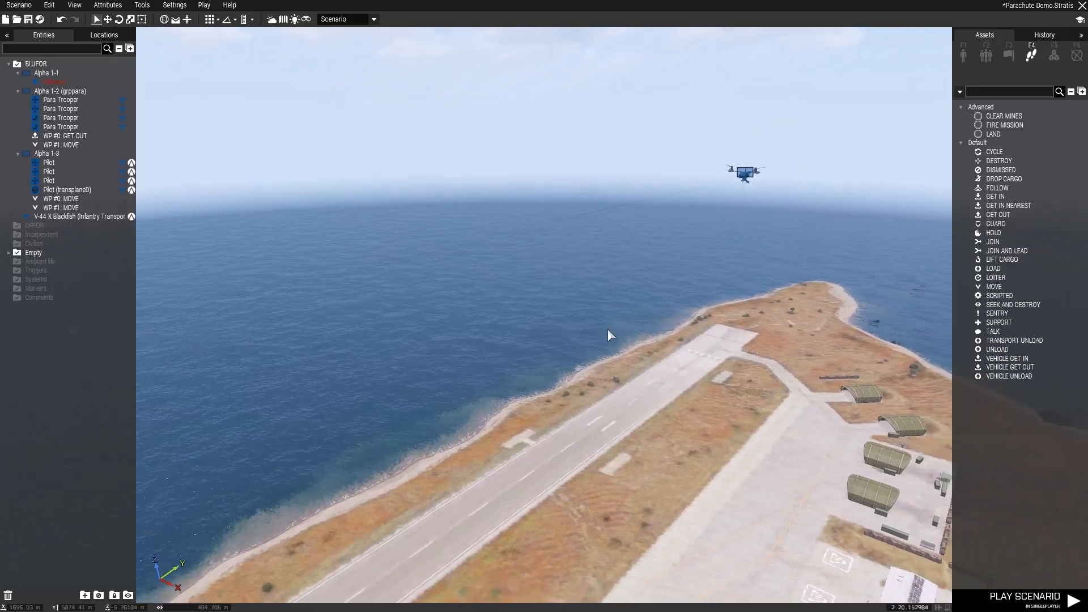
key("w")
key("d")
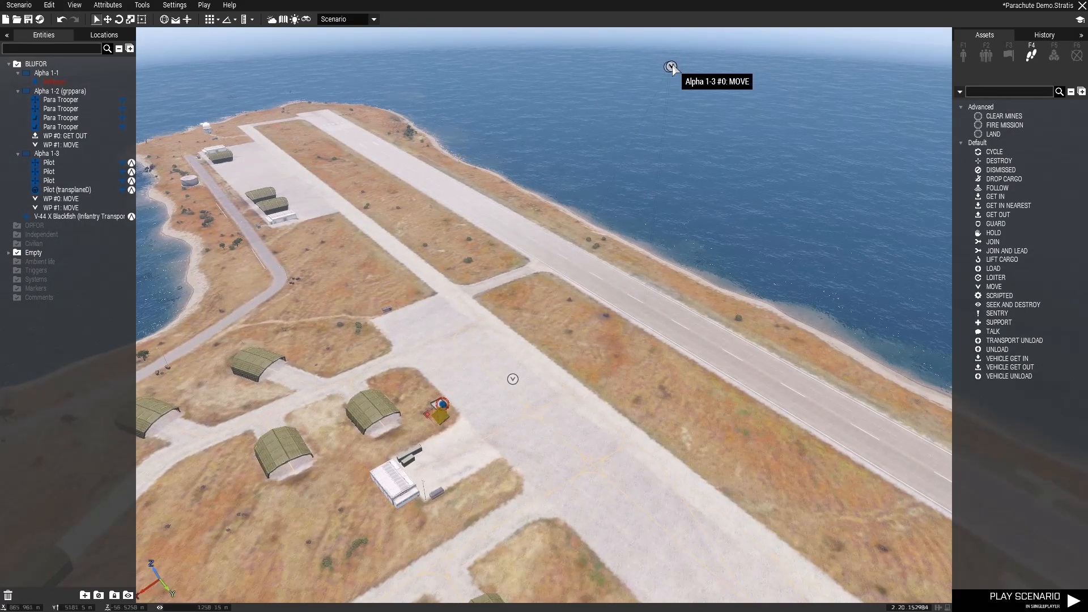
key("w")
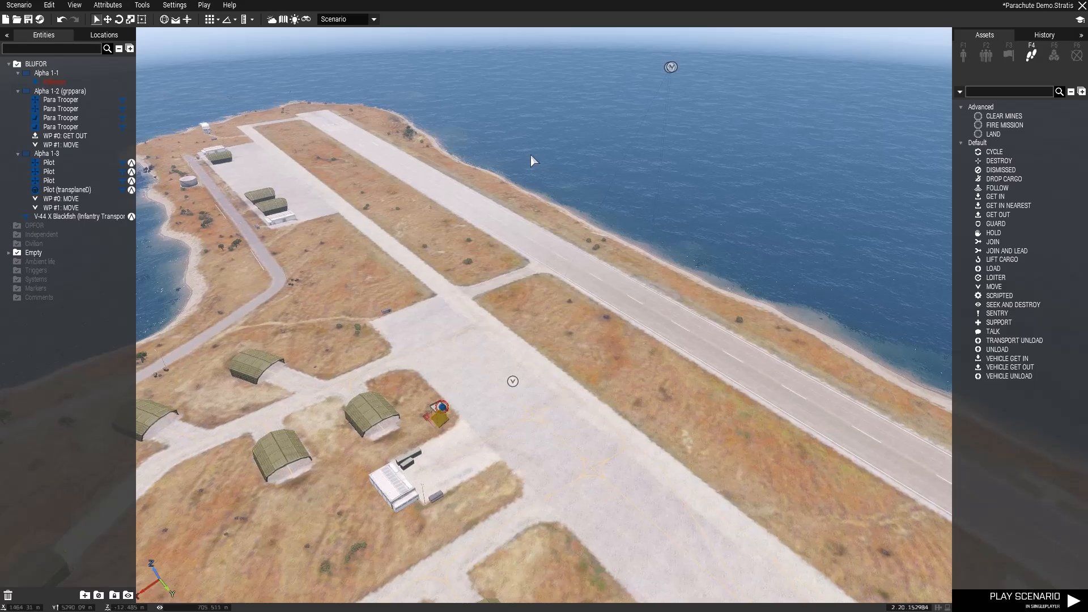
key("d")
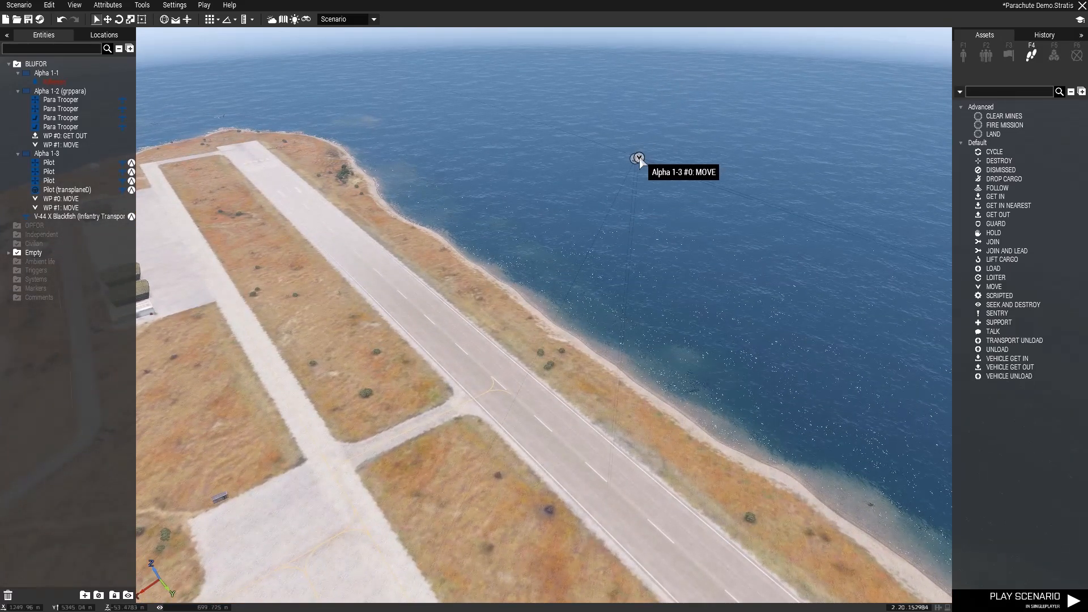
- Review the settings of the pilot group's first MOVE waypoint with its eject script and of grppara's GET OUT waypoint
double_click(638, 157)
scroll(538, 339, "down", 5)
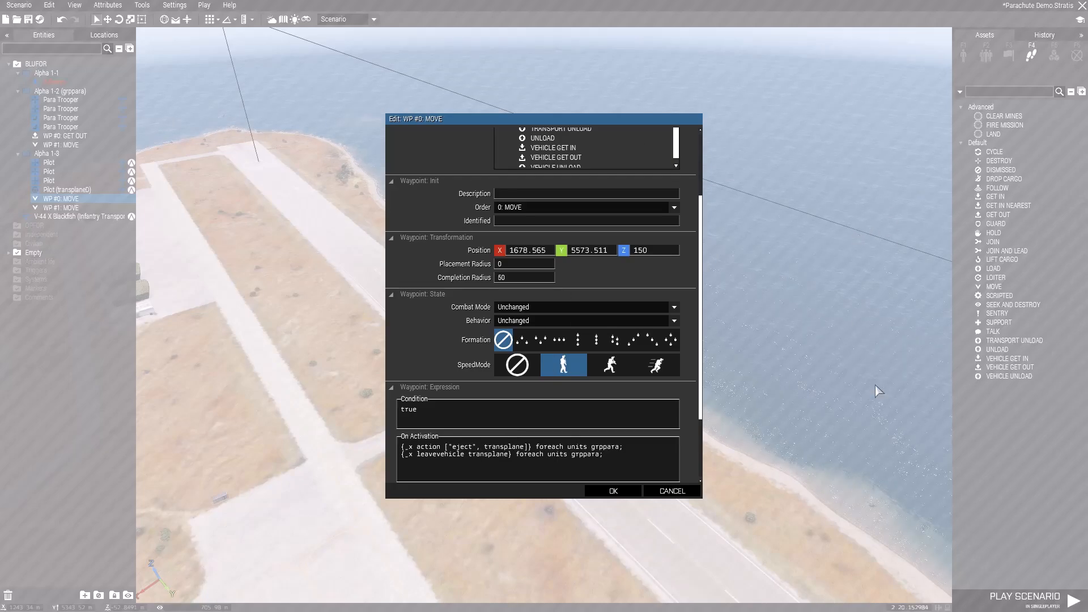
left_click(628, 495)
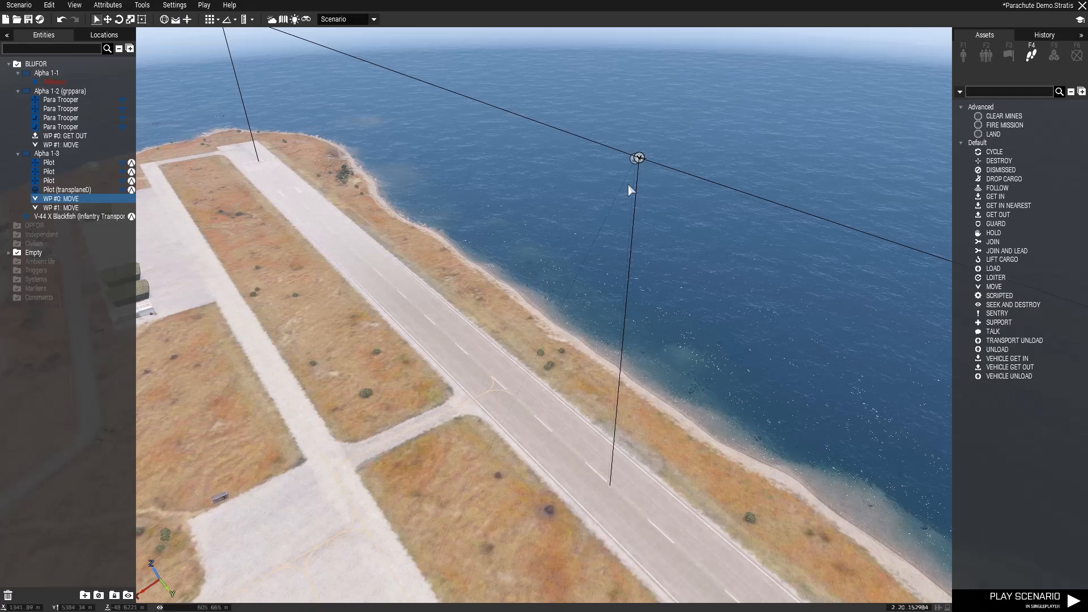
double_click(636, 159)
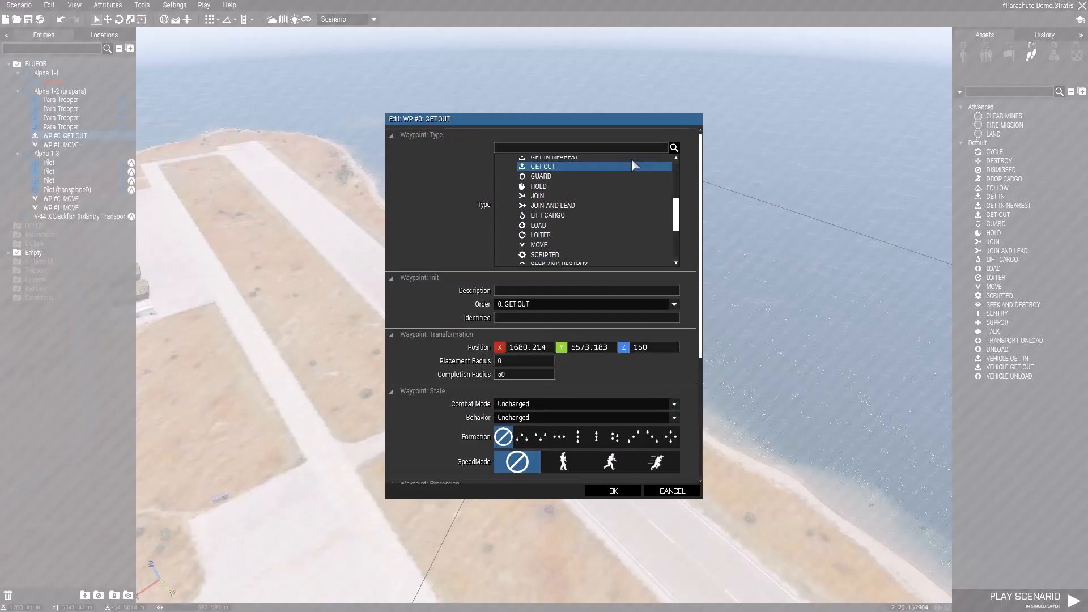
scroll(631, 132, "down", 2)
scroll(632, 131, "up", 3)
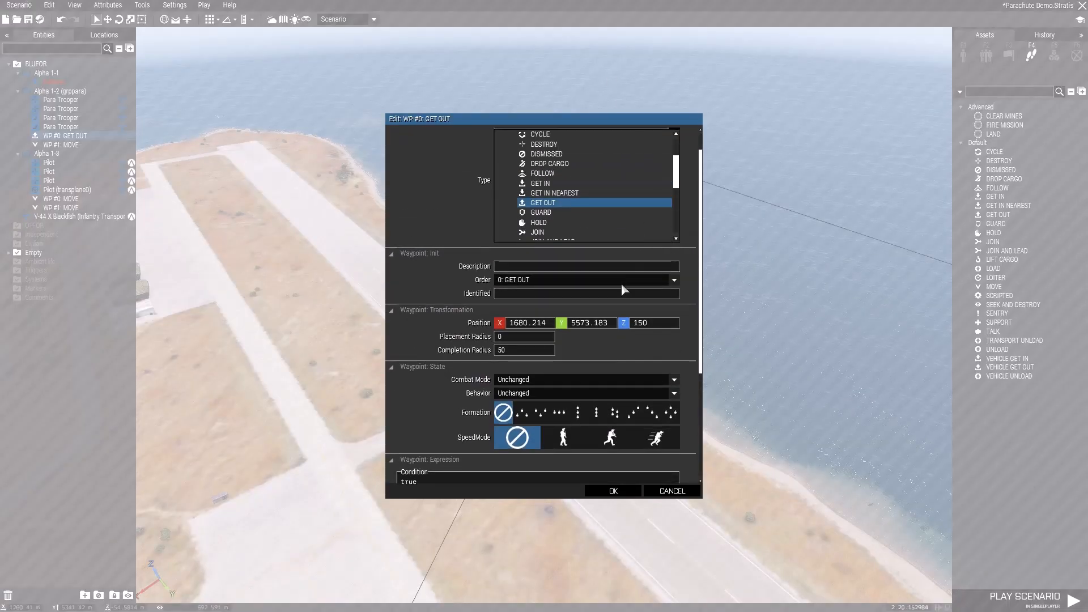
left_click(613, 492)
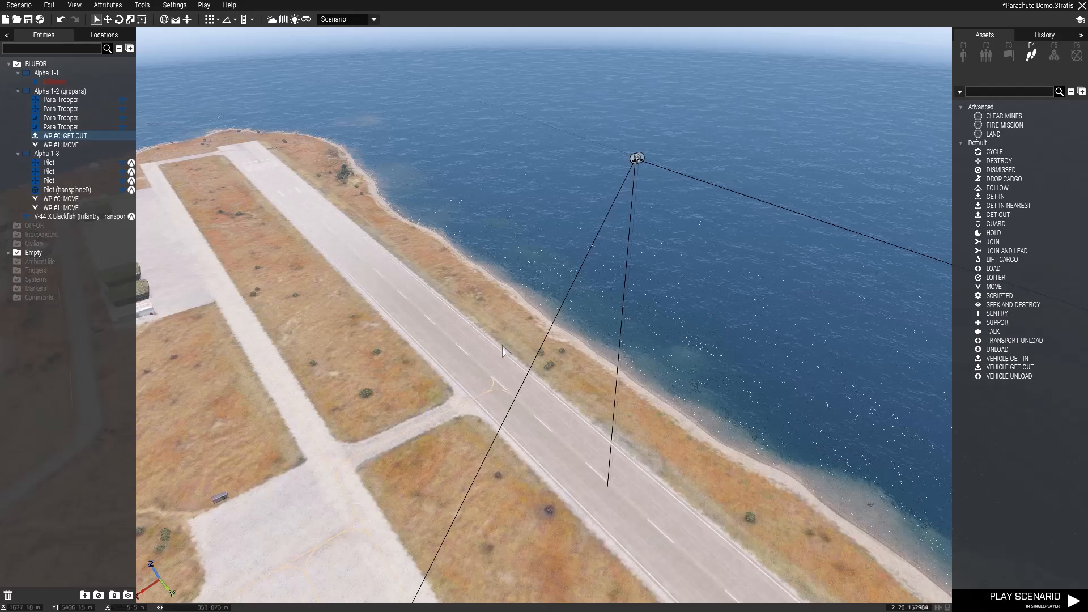
- Review the position, radius and On Activation script of the pilot group's second MOVE waypoint above the runway's southern end
right_click_drag(623, 430, 682, 371)
key("w")
key("a")
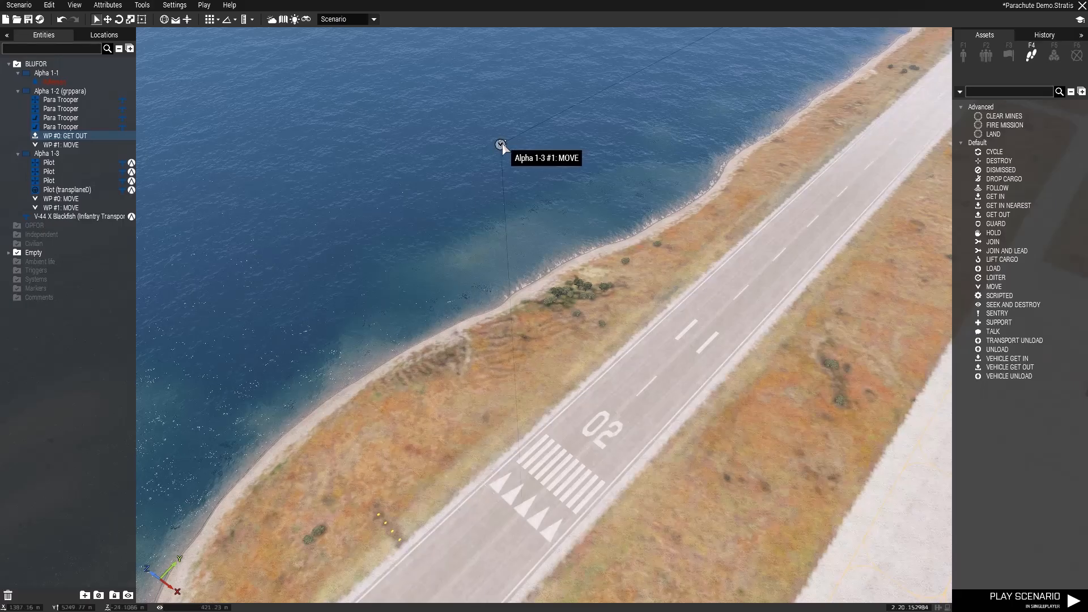
double_click(502, 138)
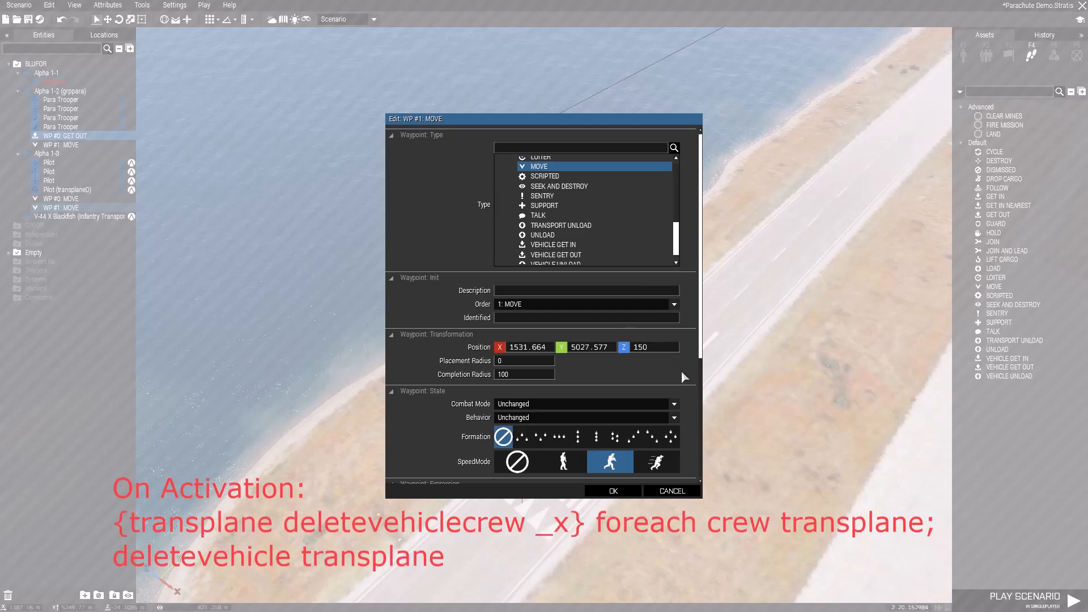
scroll(682, 373, "down", 3)
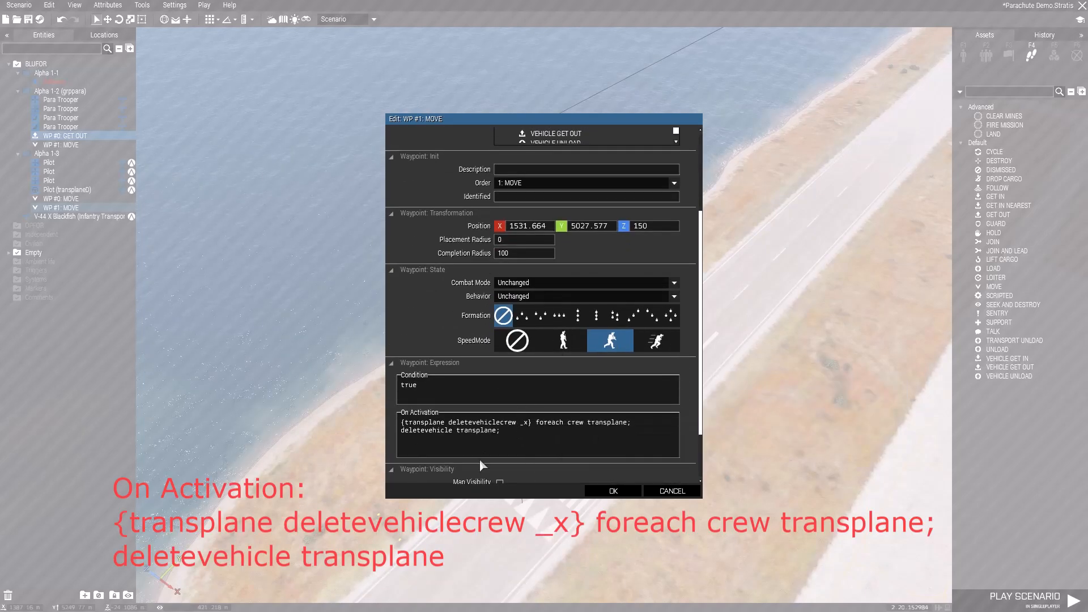
left_click(609, 489)
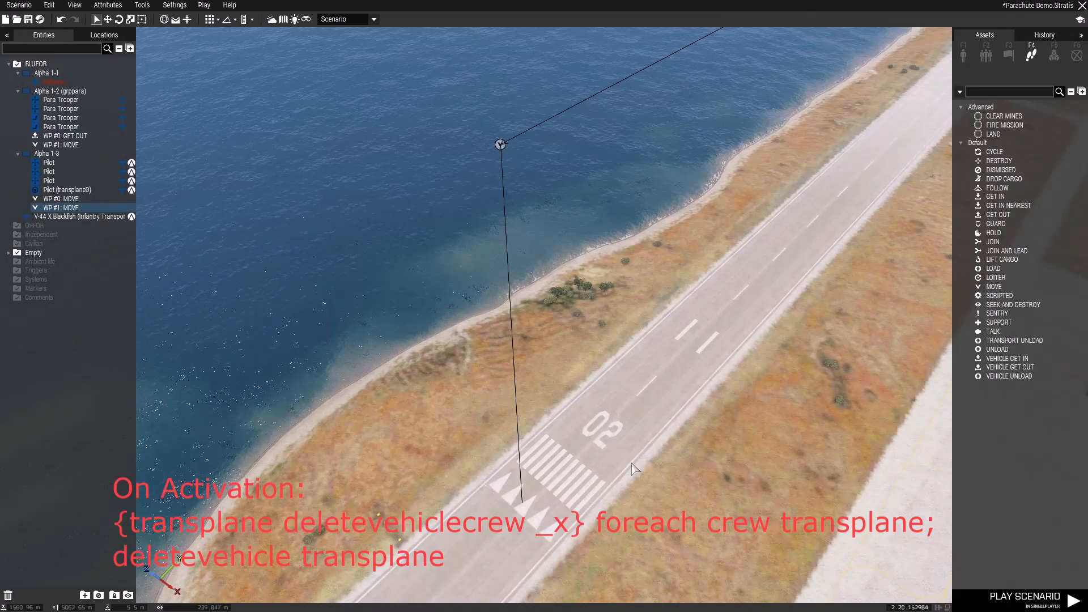
- Watch the paratrooper drop in a scenario preview, and return to the Eden Editor
right_click_drag(632, 463, 707, 387)
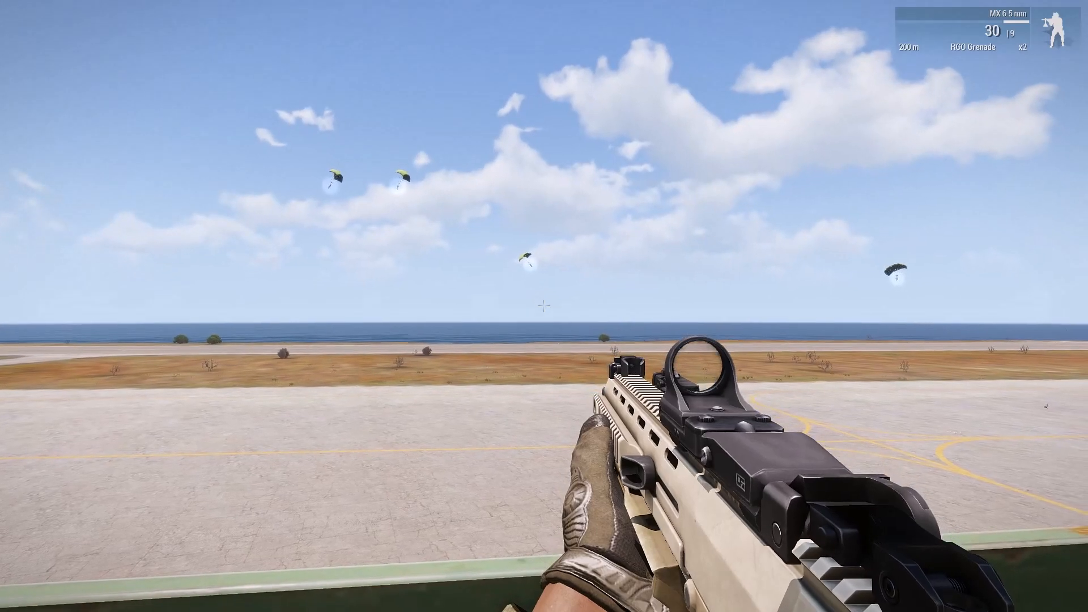
key("Escape")
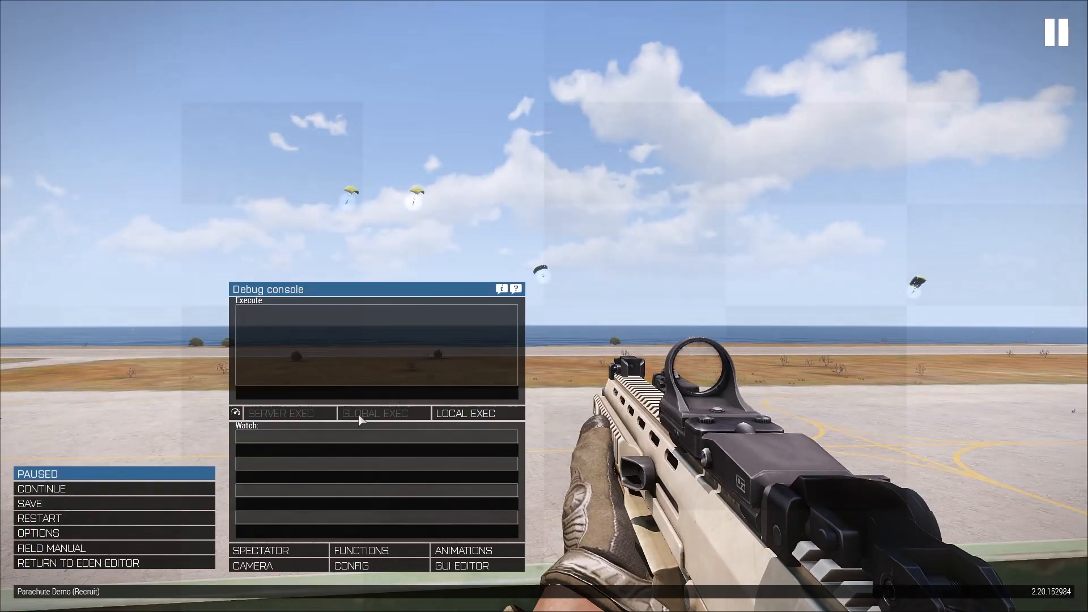
left_click(127, 567)
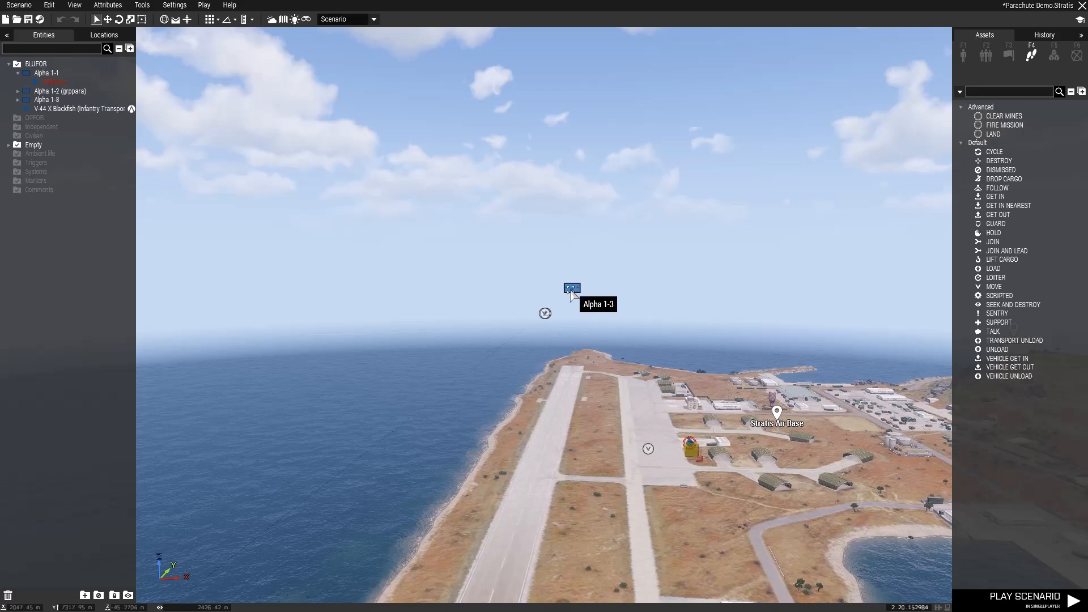
- Delete the grppara and pilot groups along with the Infantry Transport Blackfish above the runway
key("Delete")
key("Delete")
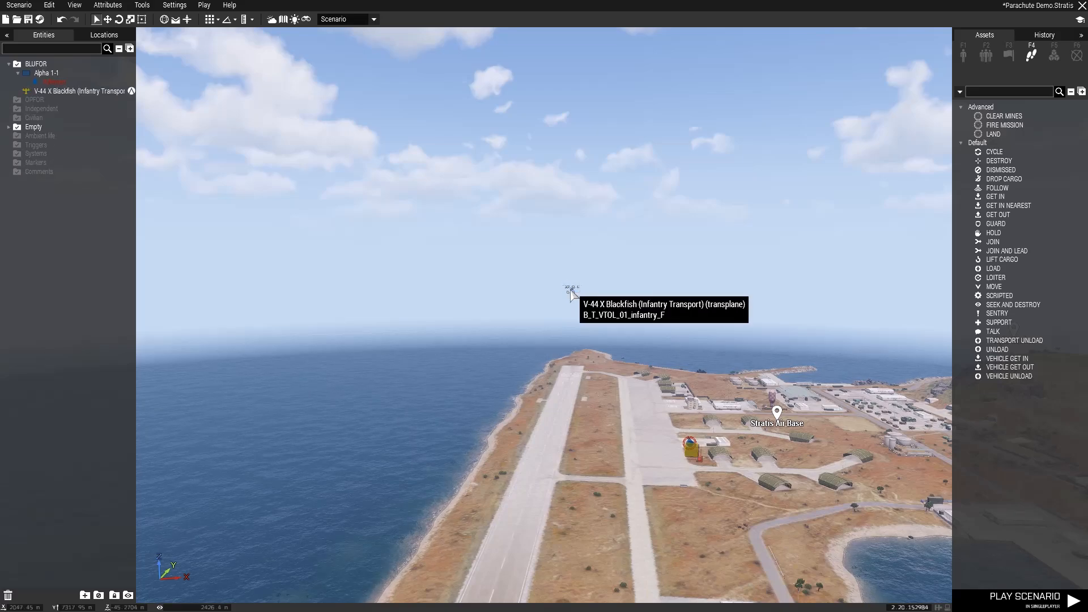
left_click(571, 292)
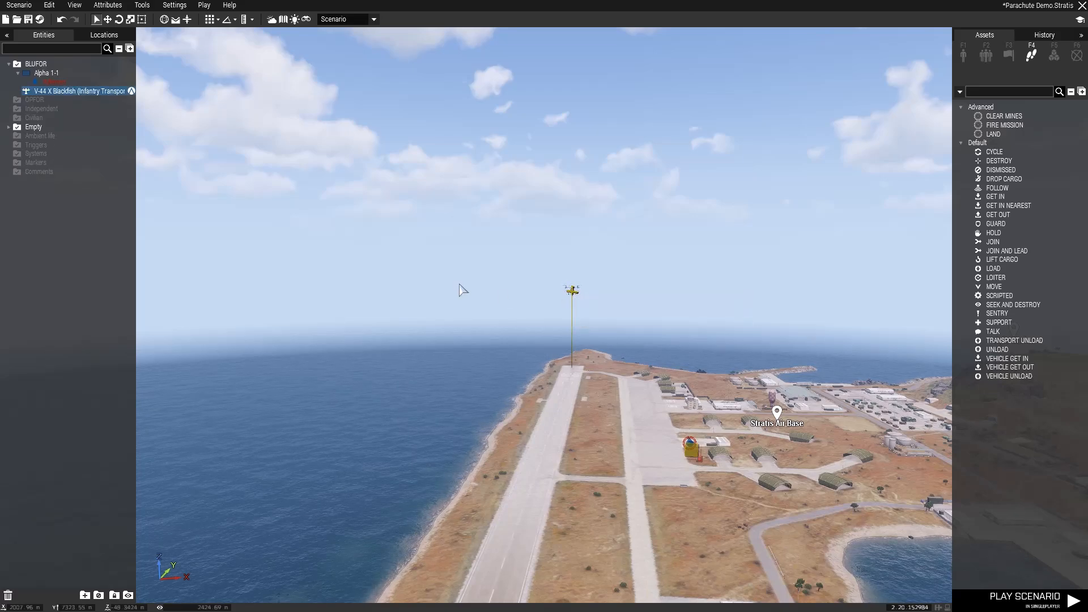
key("Delete")
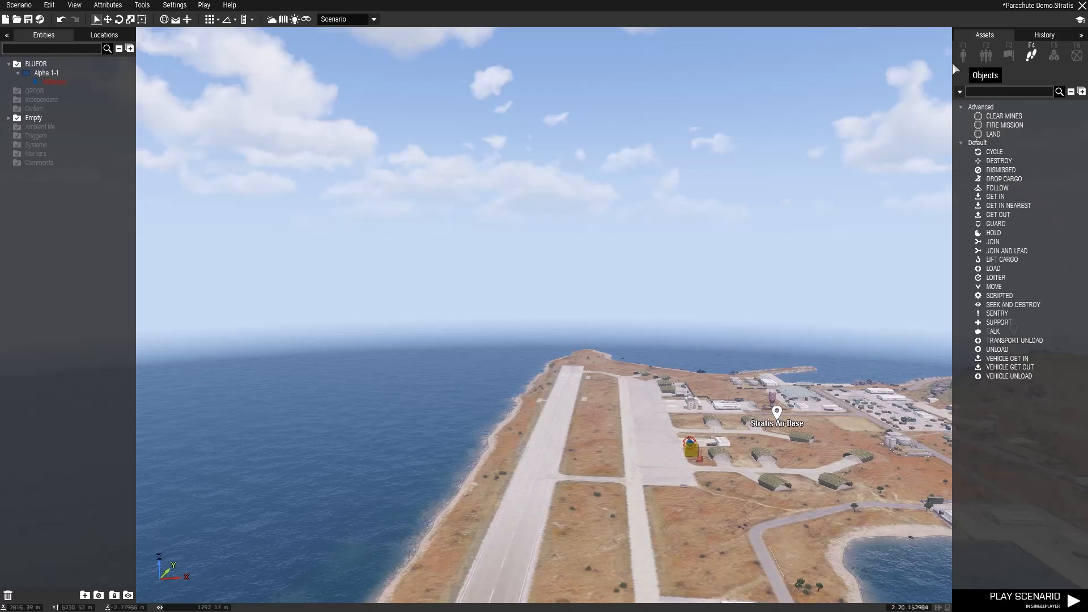
- Place a crewed V-44 X Blackfish (Vehicle Transport) on the northern end of the Stratis runway
left_click(968, 59)
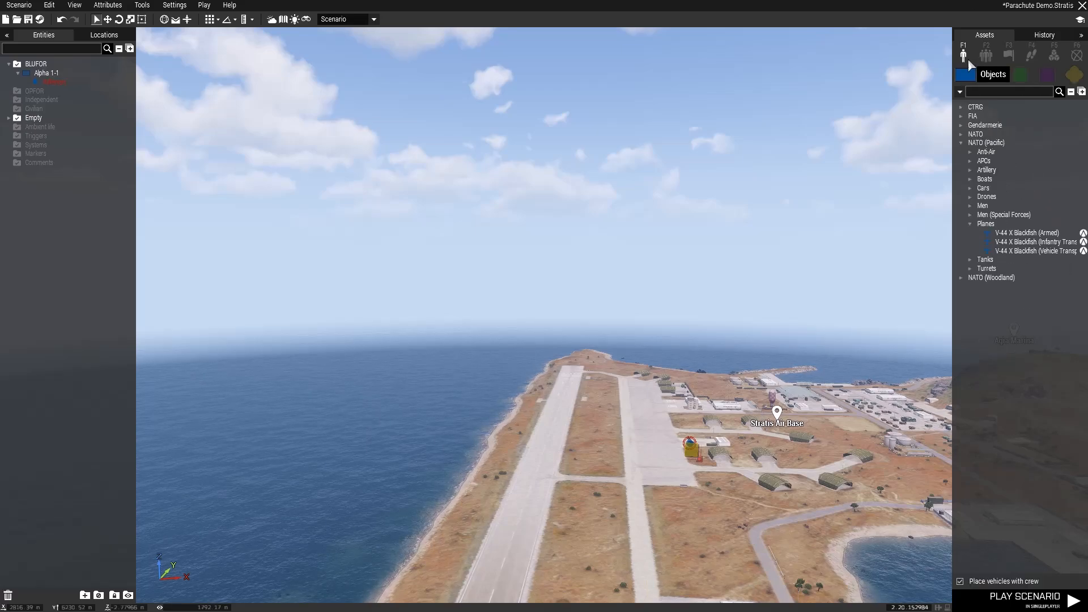
left_click(1048, 254)
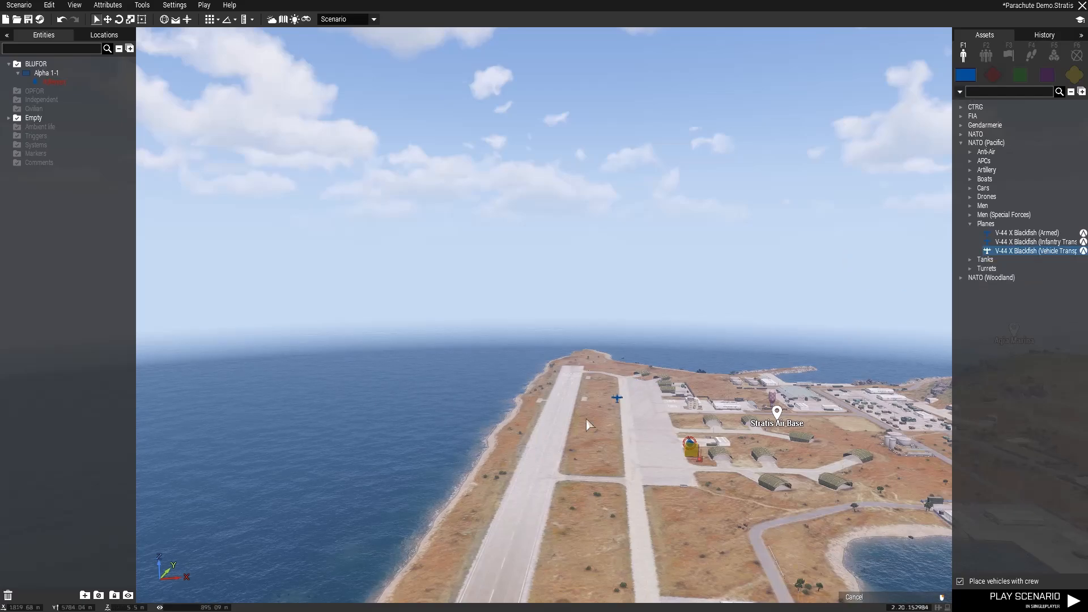
key("w")
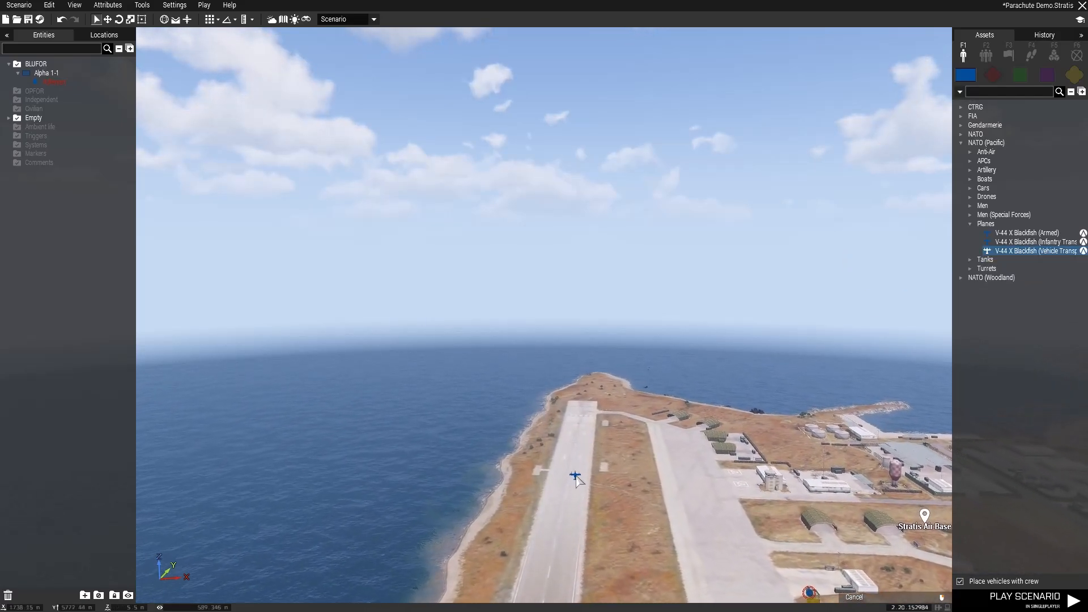
key("w")
right_click_drag(604, 455, 618, 515)
key("w")
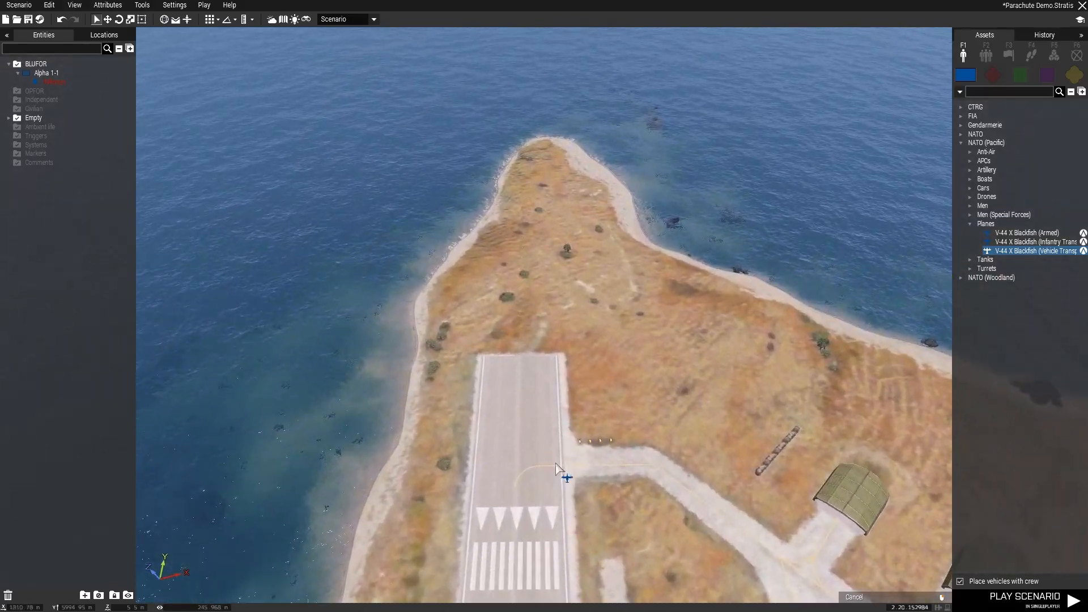
left_click(517, 374)
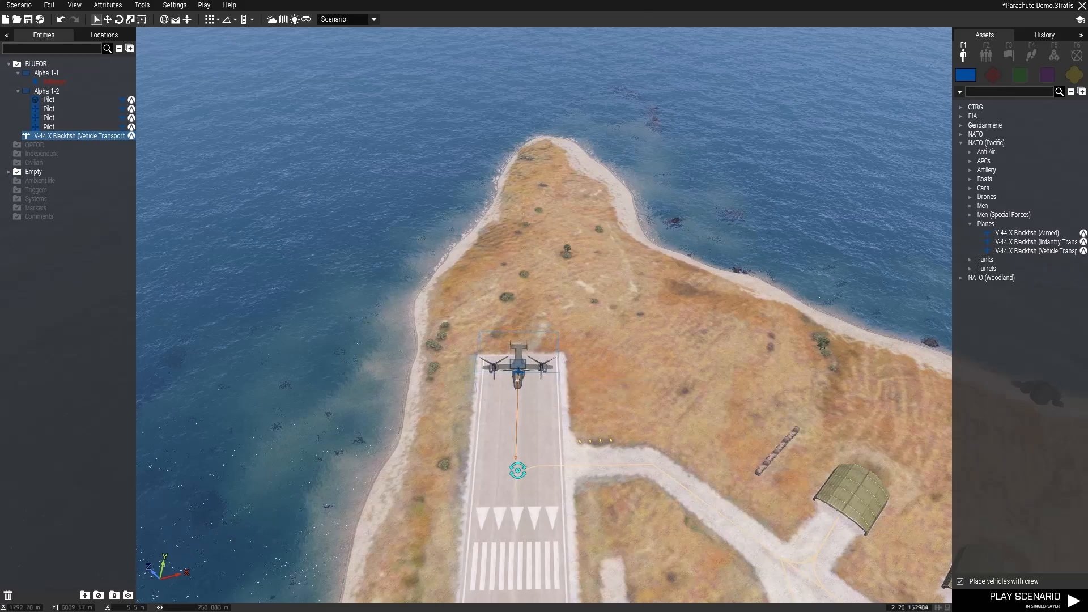
- Set the Blackfish composition's variable name to transplane, its speed mode to the slowest option and its altitude to 150
double_click(518, 367)
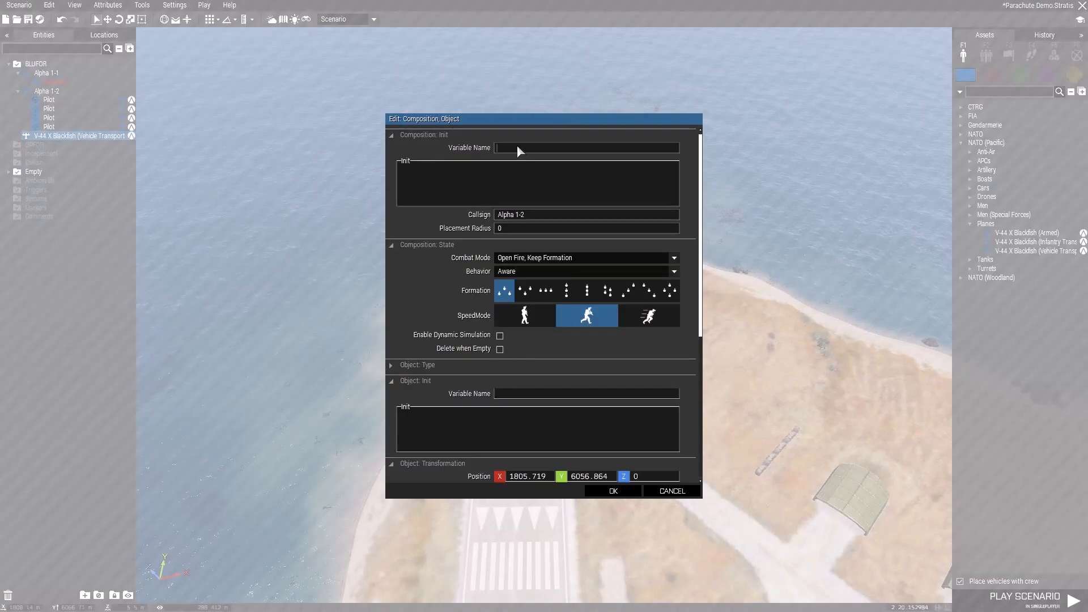
type("transplane")
left_click(535, 321)
left_click(635, 478)
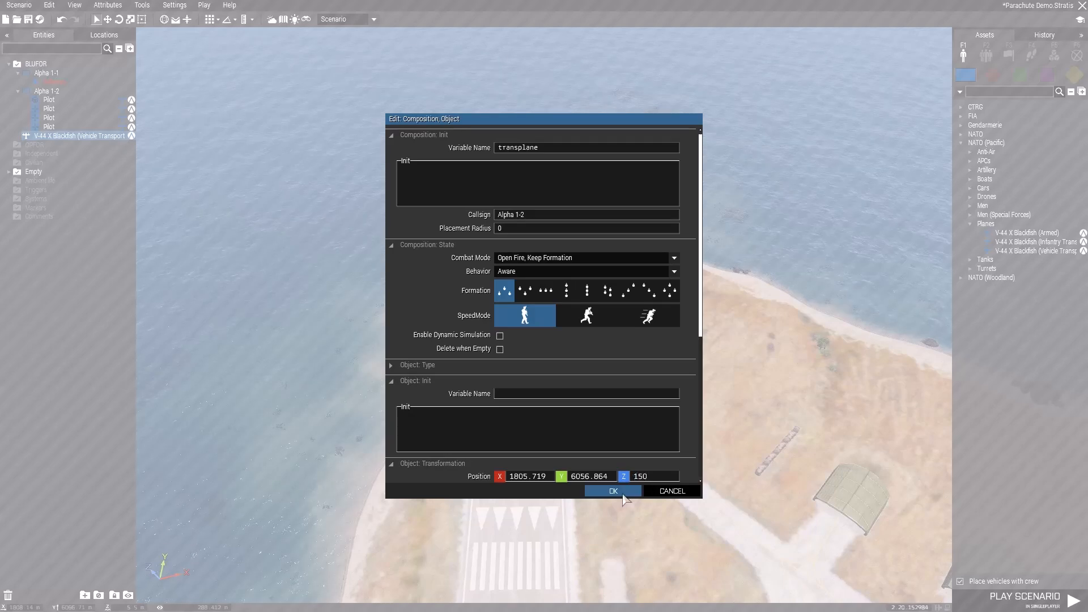
left_click(618, 491)
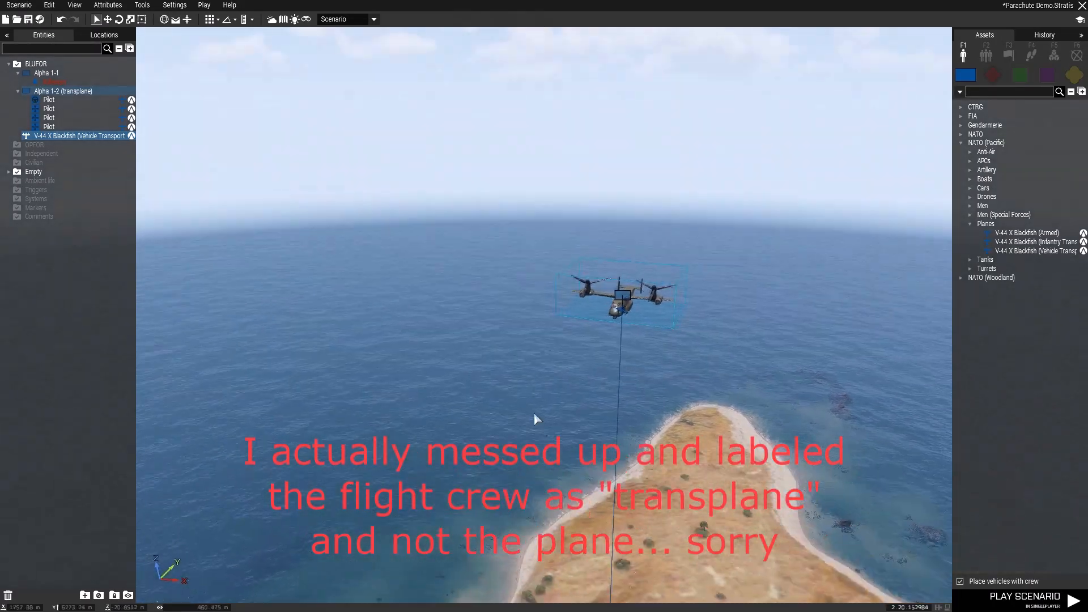
- Place a crewed Rhino MGS UP on the ground beside the northern end of the runway
right_click_drag(533, 413, 424, 444)
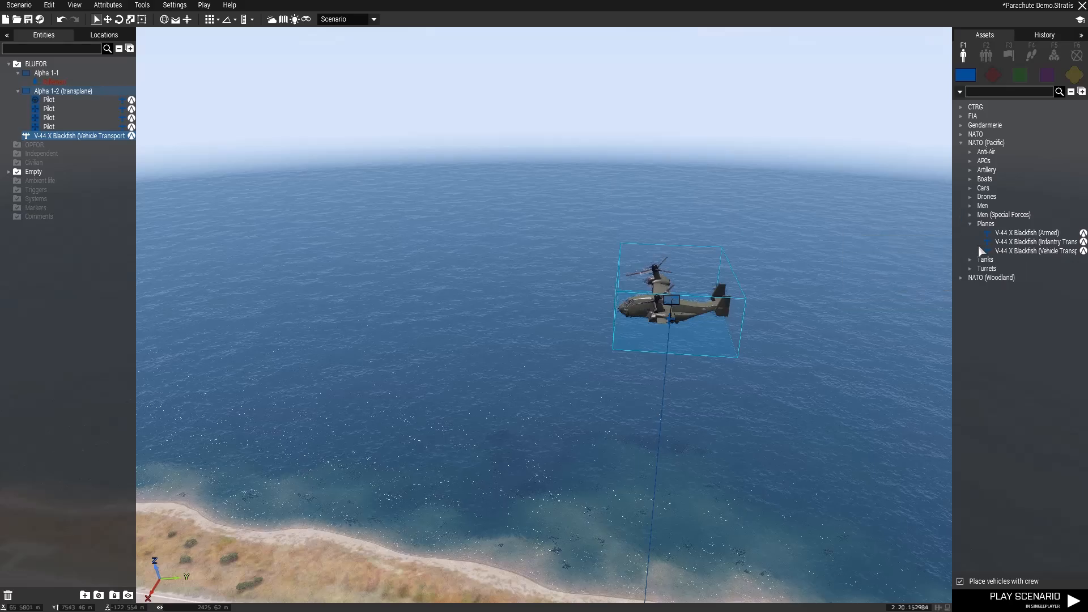
left_click(970, 160)
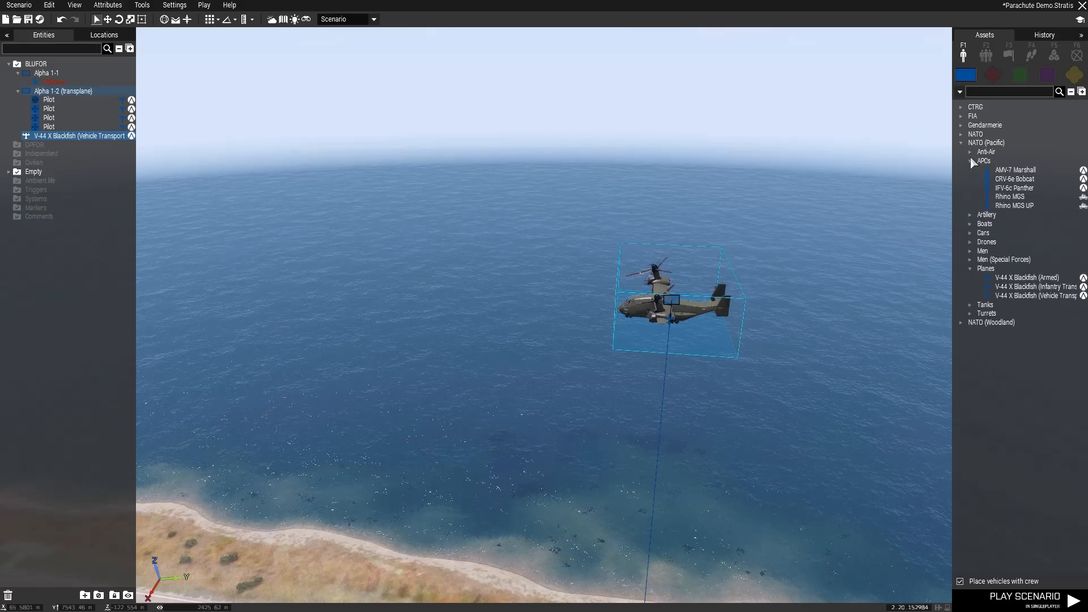
left_click(1014, 206)
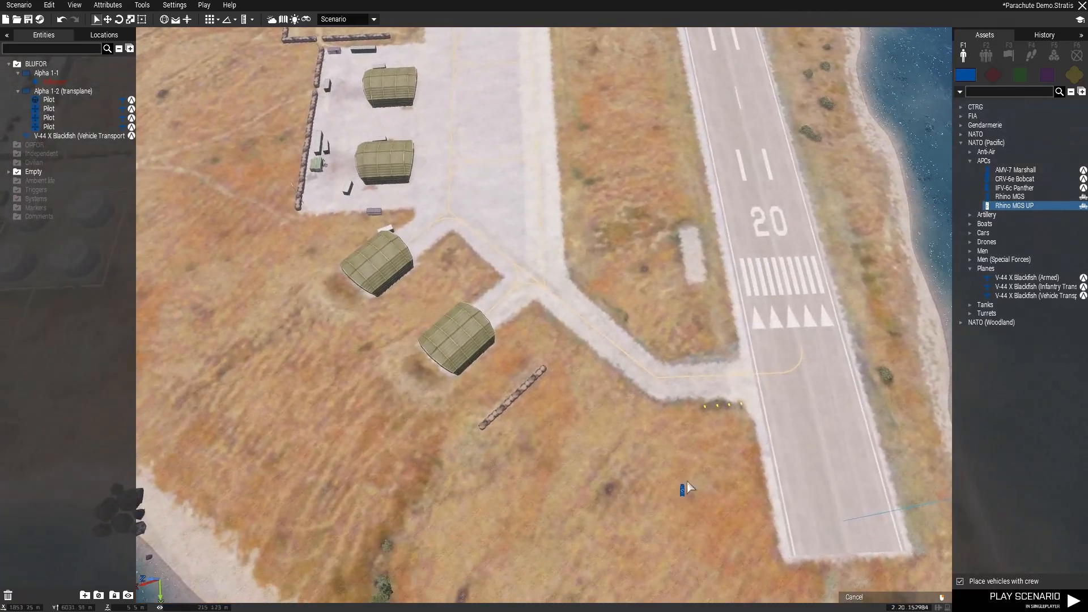
left_click(674, 433)
- Give the transplane group a MOVE waypoint on the middle of the runway
right_click_drag(639, 481, 800, 375)
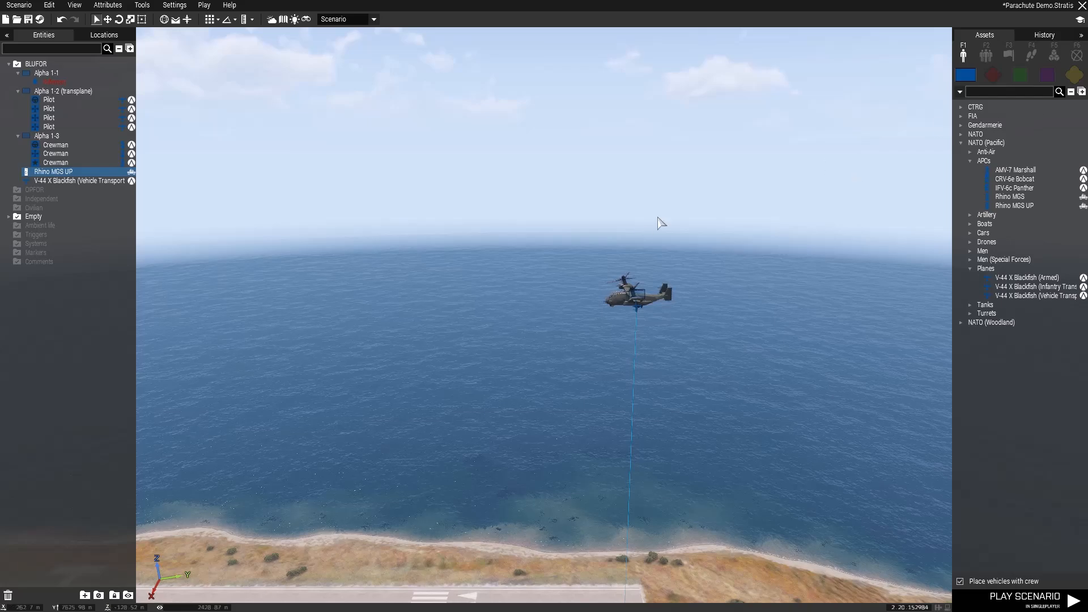
left_click(59, 92)
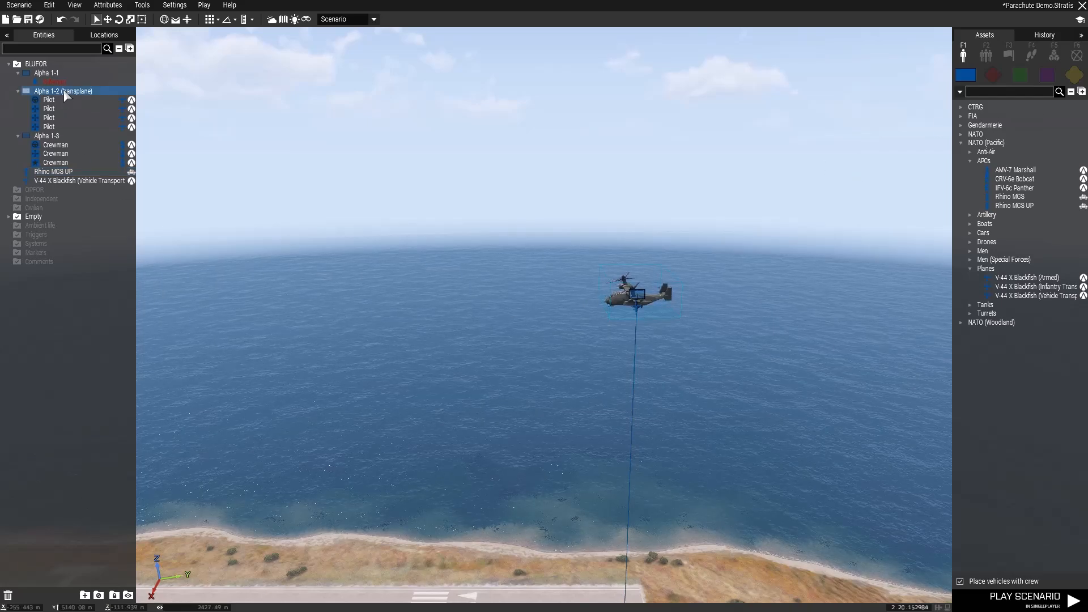
left_click(1032, 54)
left_click(995, 287)
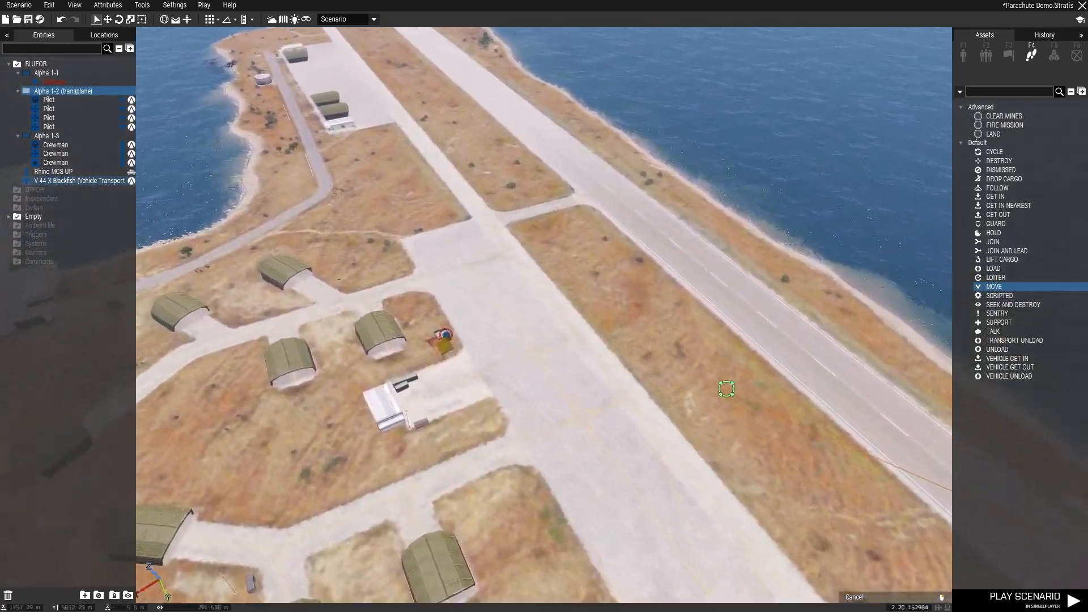
right_click_drag(726, 389, 753, 379)
left_click(633, 271)
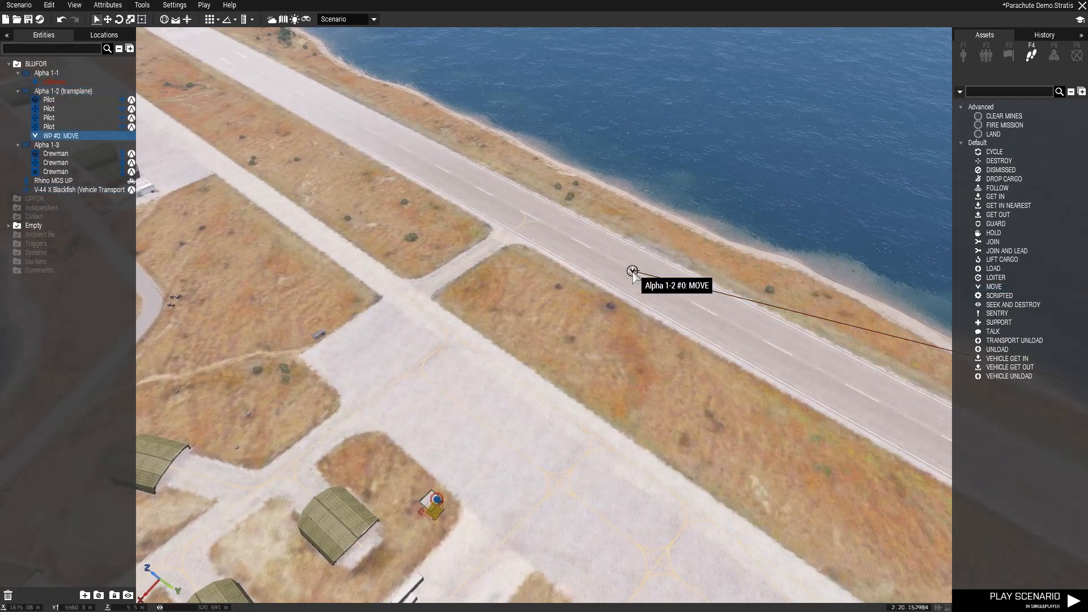
- Set the first MOVE waypoint's altitude to 150 and its completion radius to 50
double_click(633, 270)
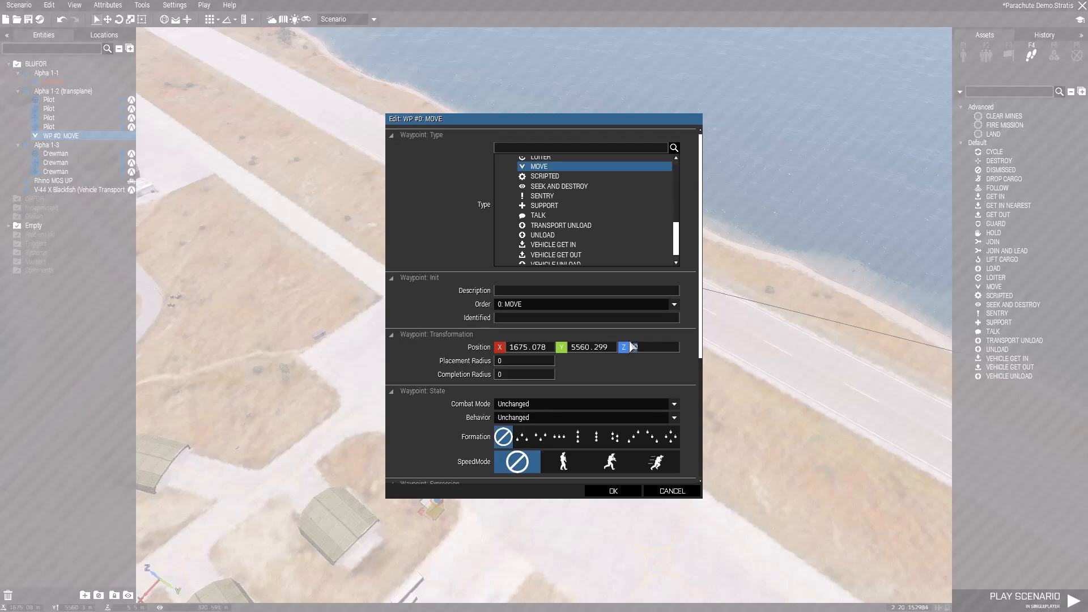
left_click(496, 375)
type("50")
- Enter "transplane setvehiclecargo objnull;" as the first MOVE waypoint's On Activation script and accept the waypoint settings
scroll(604, 373, "down", 3)
scroll(664, 371, "down", 2)
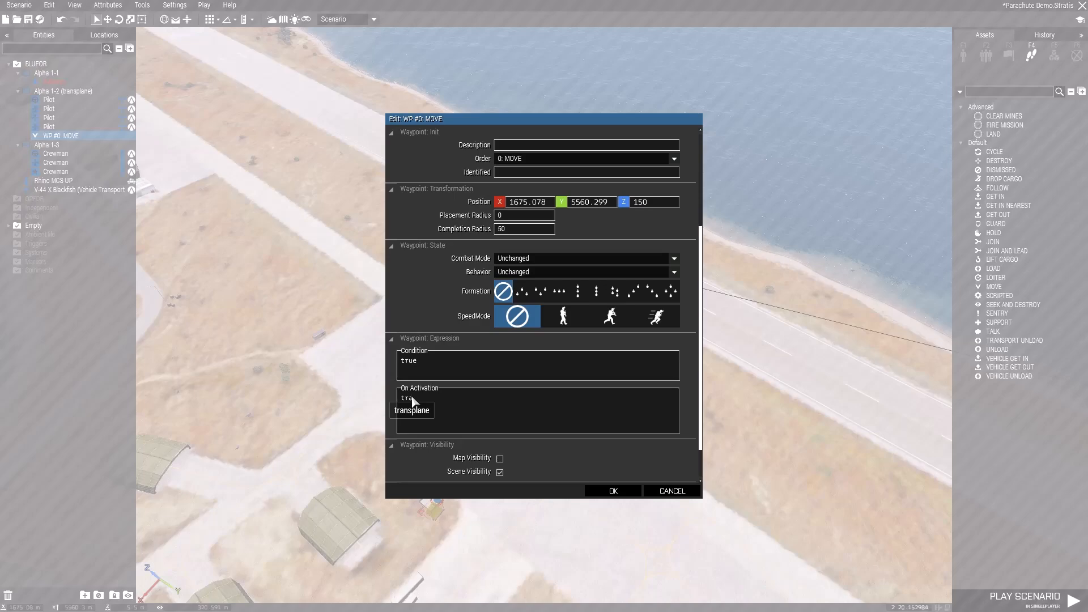
type("nsplane")
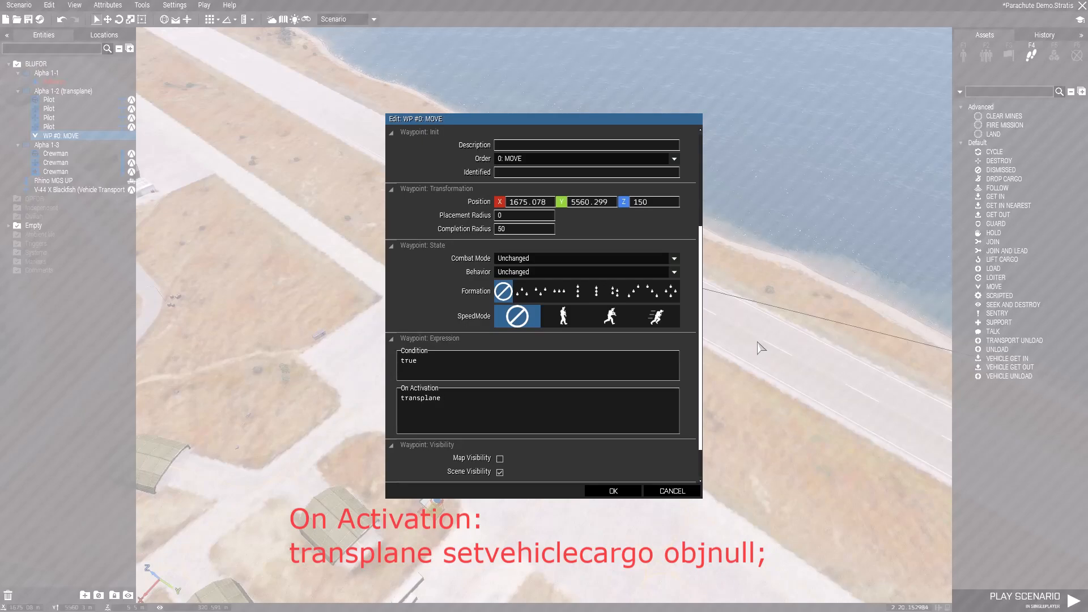
type("setvehicle")
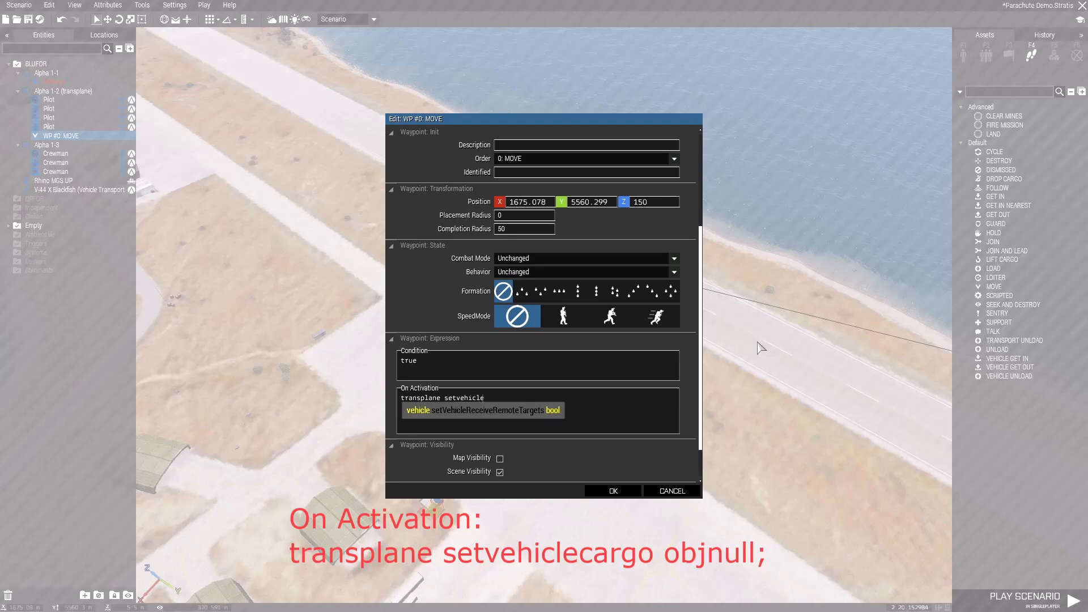
type("carg")
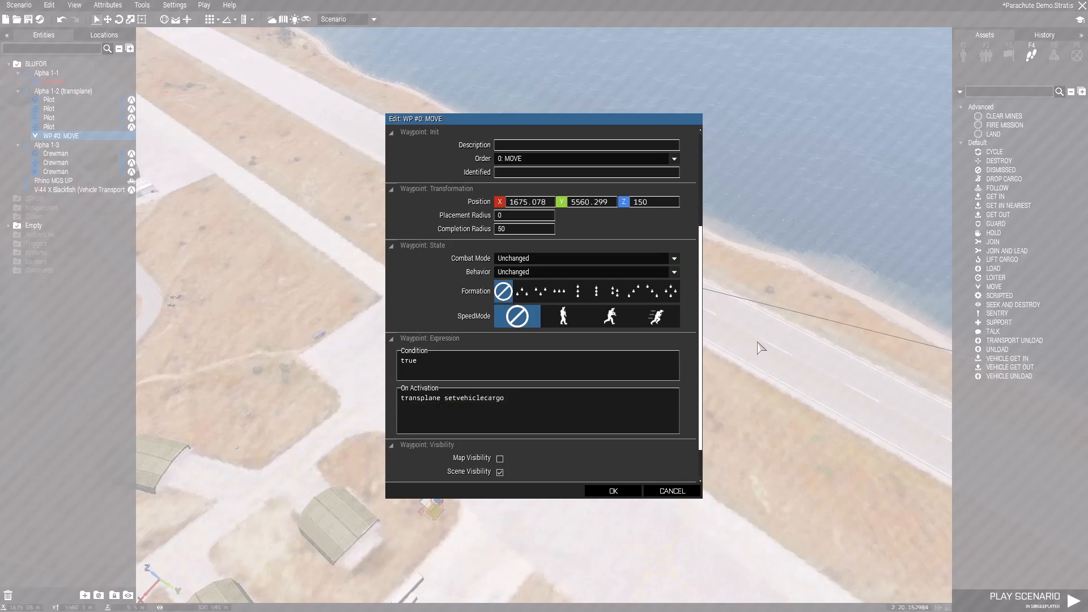
type("o objnull;")
left_click(613, 491)
- Add a second MOVE waypoint for the transplane group near the southern end of the runway
mouse_move(610, 492)
right_mouse_down()
mouse_move(652, 382)
mouse_move(618, 481)
right_mouse_up()
left_click(993, 286)
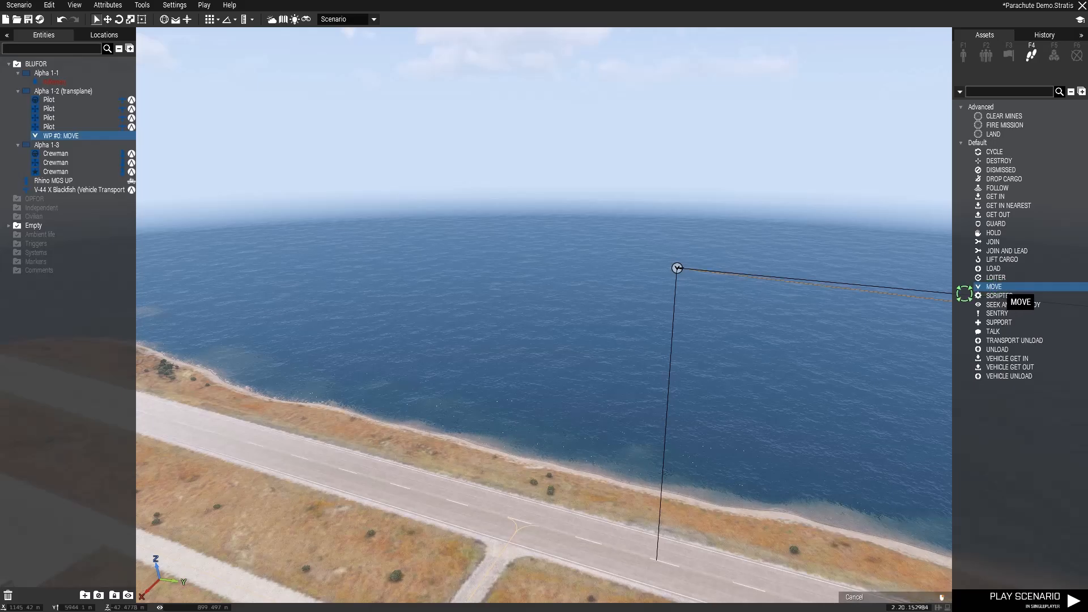
key("w")
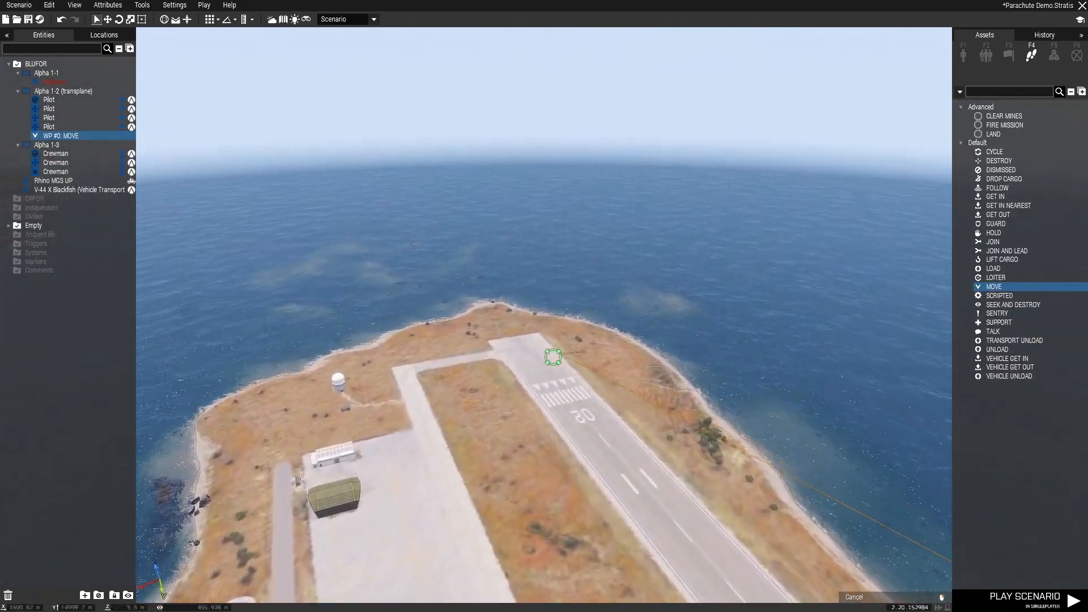
left_click(514, 388)
- Set the second MOVE waypoint's altitude to 150 and its speed mode to Normal
double_click(514, 390)
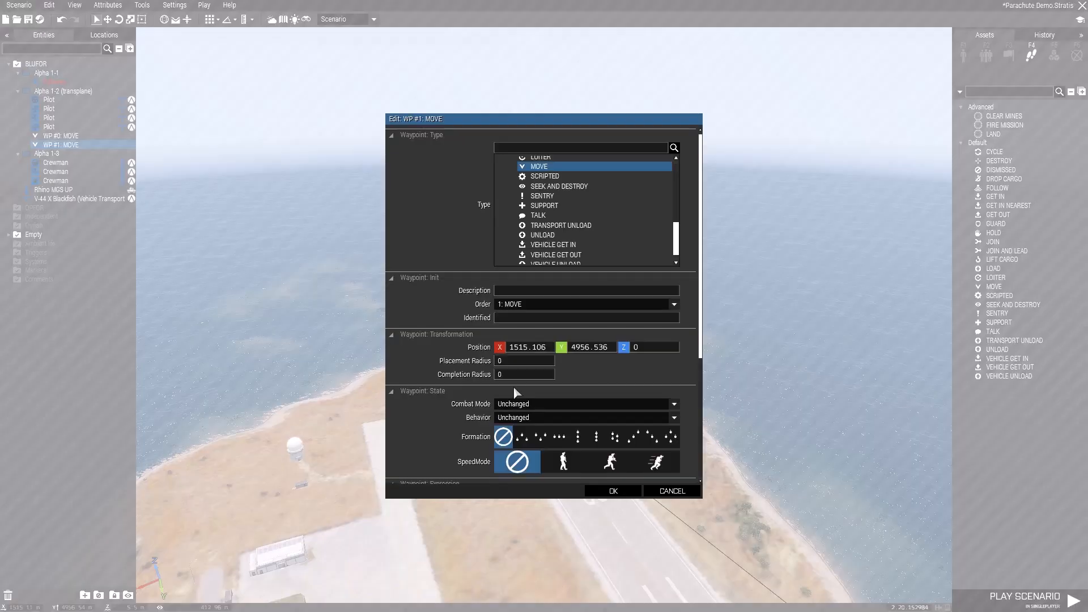
type("15")
scroll(622, 351, "down", 4)
left_click(609, 383)
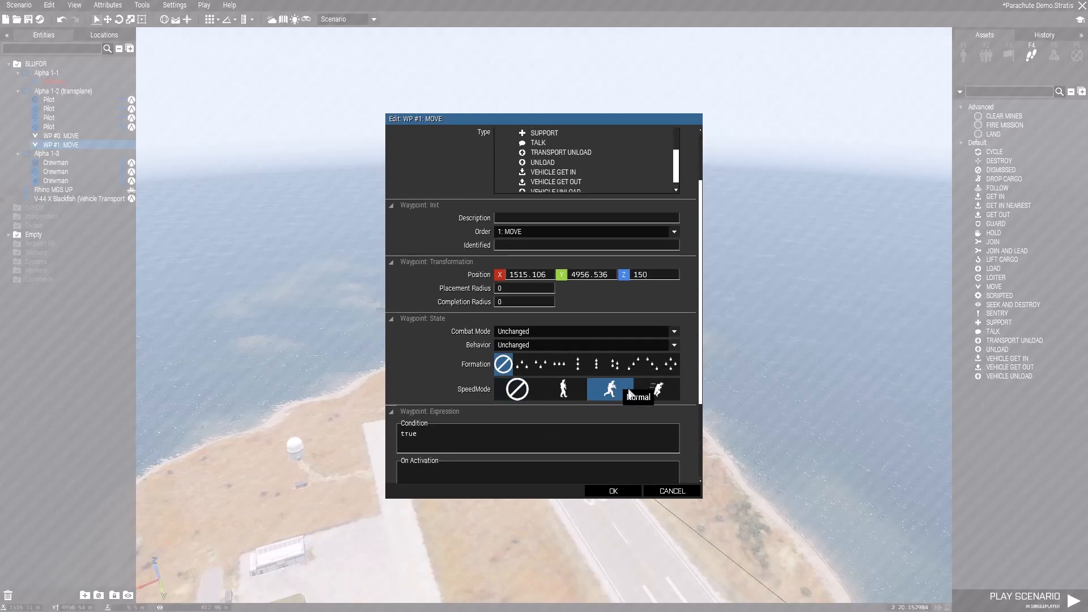
- Enter "{transplane deletevehiclecrew _x} foreach crew transplane;" as the second MOVE waypoint's On Activation script
scroll(624, 396, "down", 1)
left_click(416, 451)
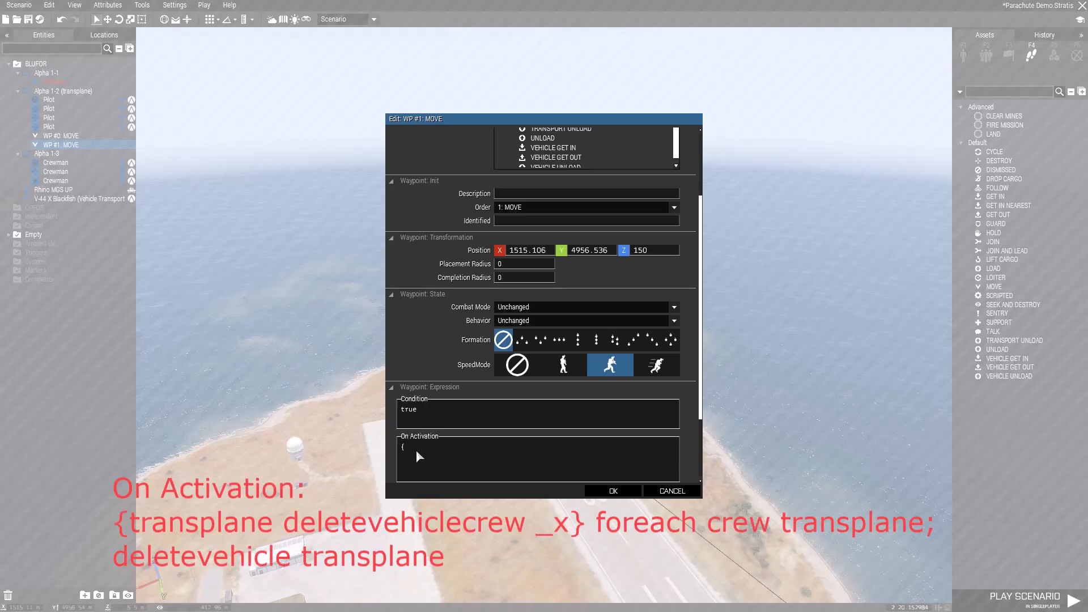
type("{transplane delet")
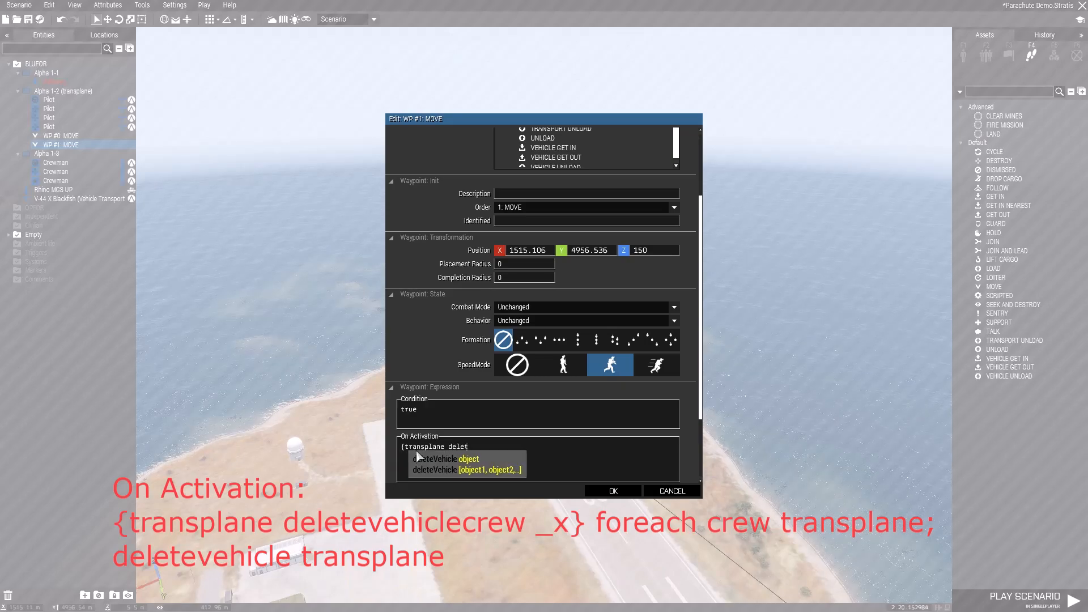
type("eveh")
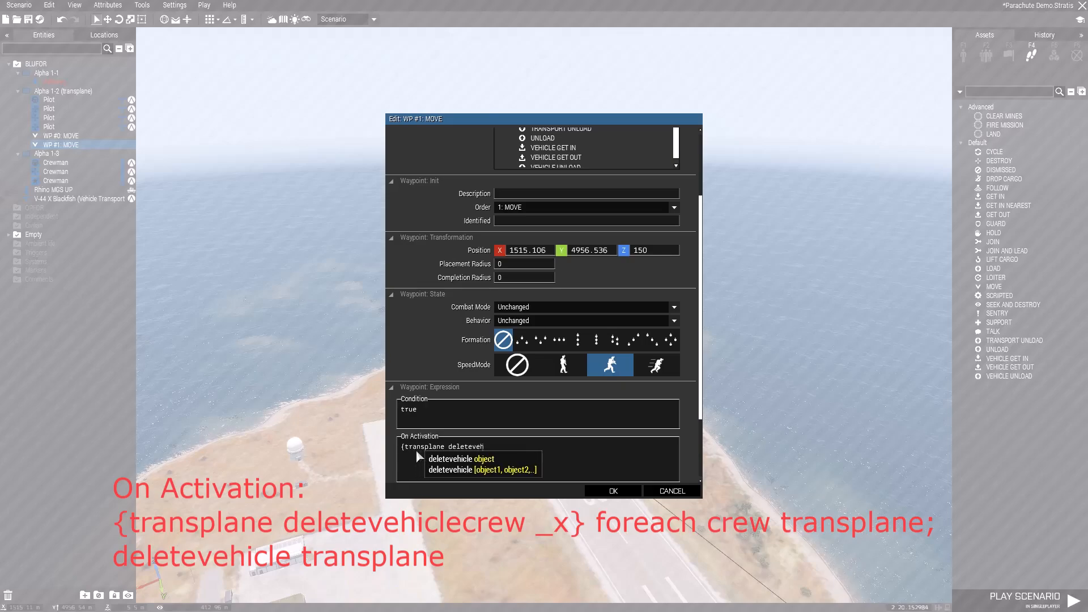
type("iclecrew")
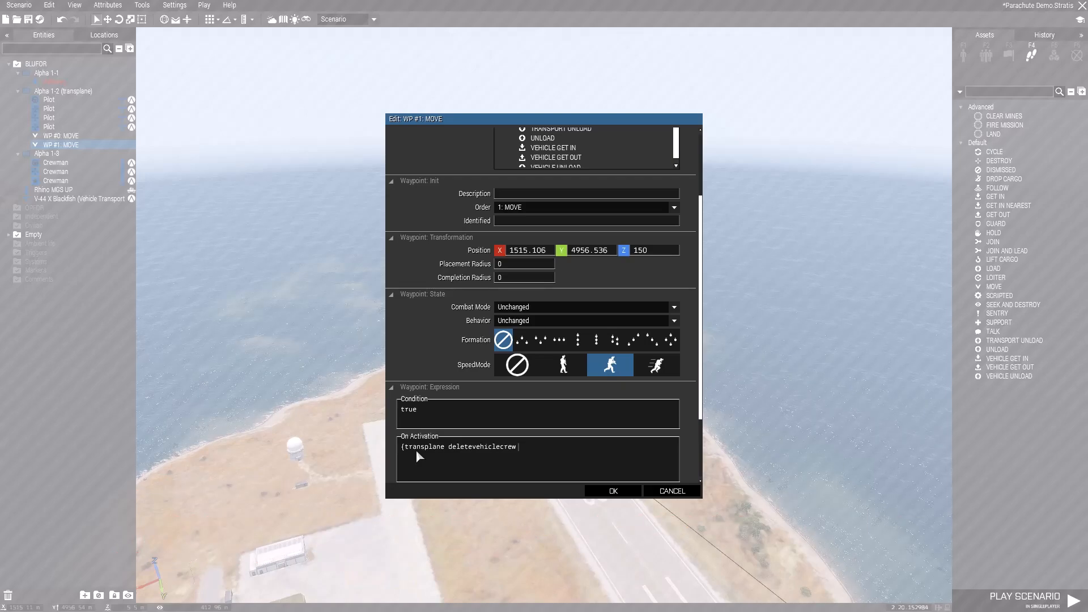
type("_x} fore")
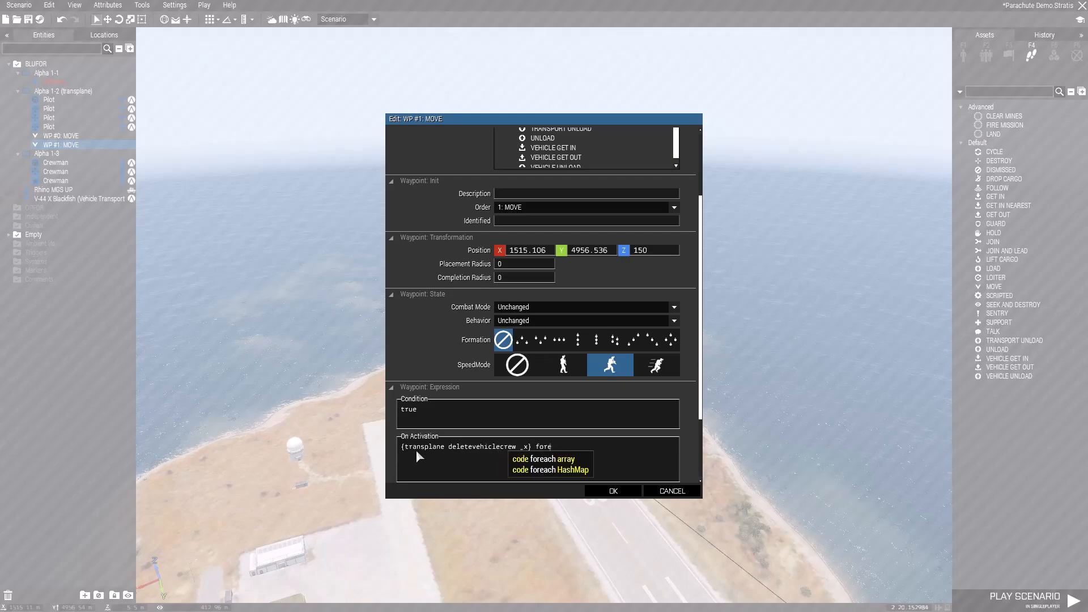
type("ac")
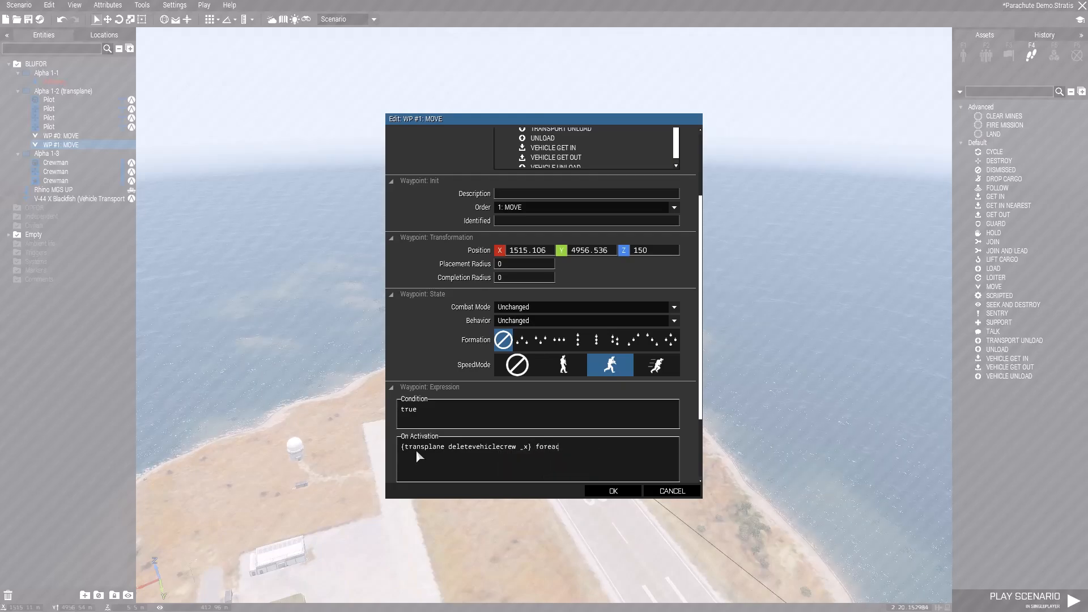
type("h crew")
type(" trans")
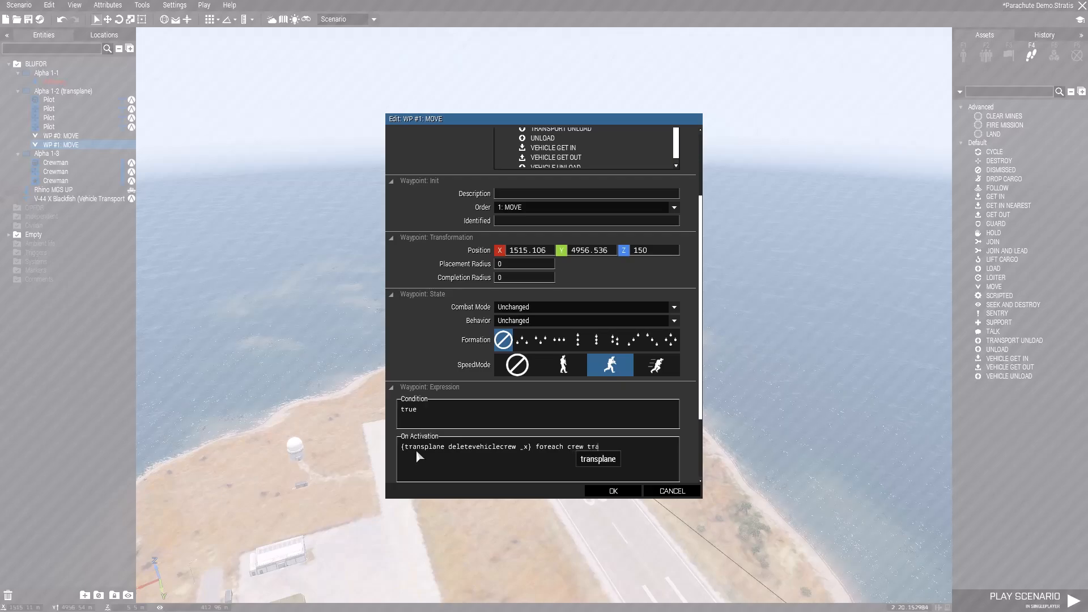
type("plane;")
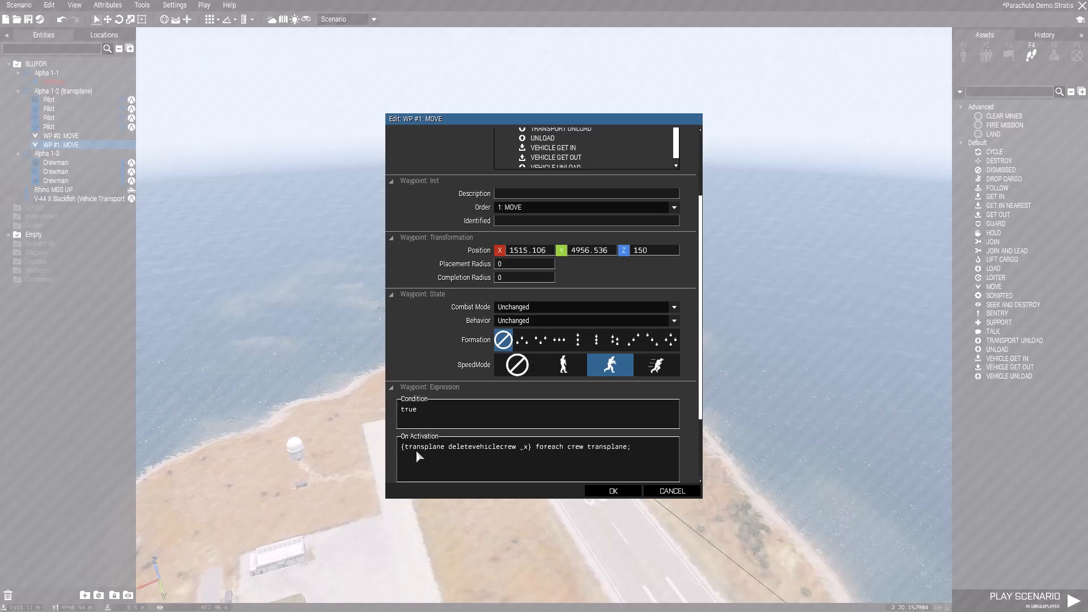
- Add a second line, "deletevehicle transplane;", to the second MOVE waypoint's On Activation script
key("Return")
type("dele")
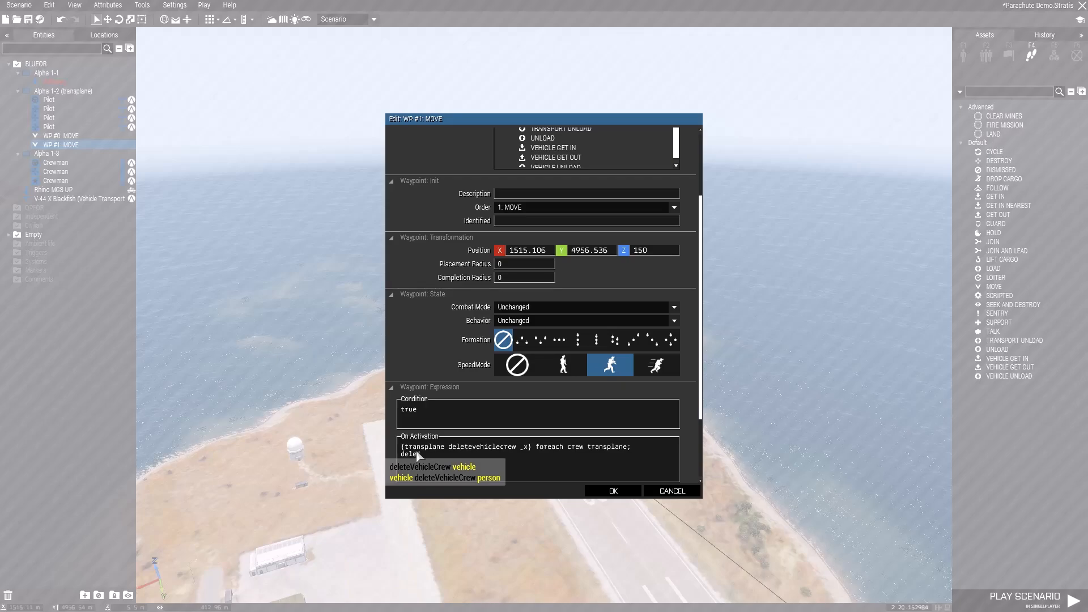
type("teve")
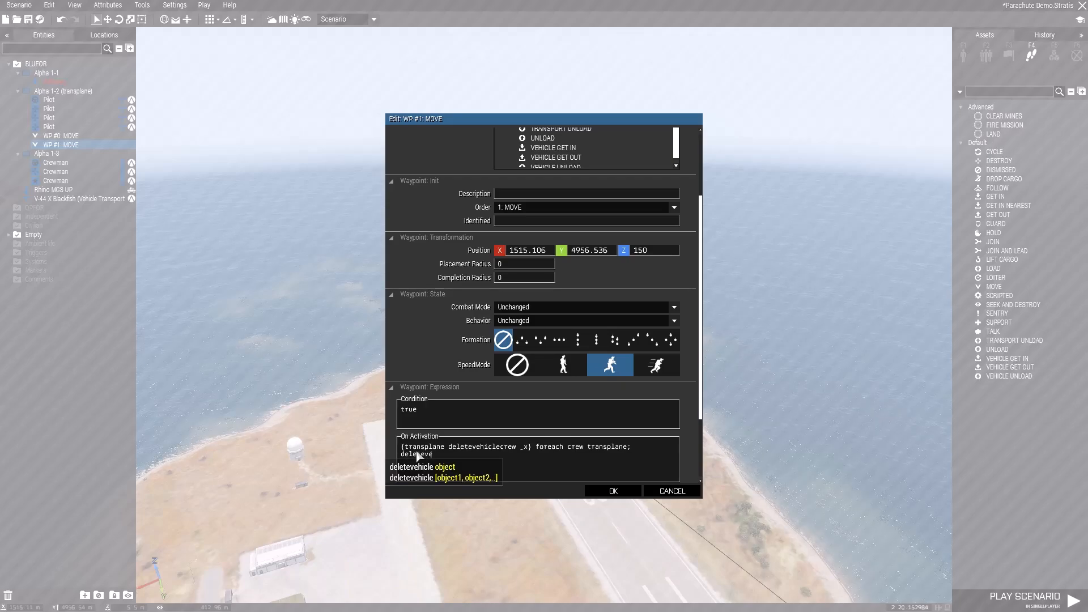
type("hicle ")
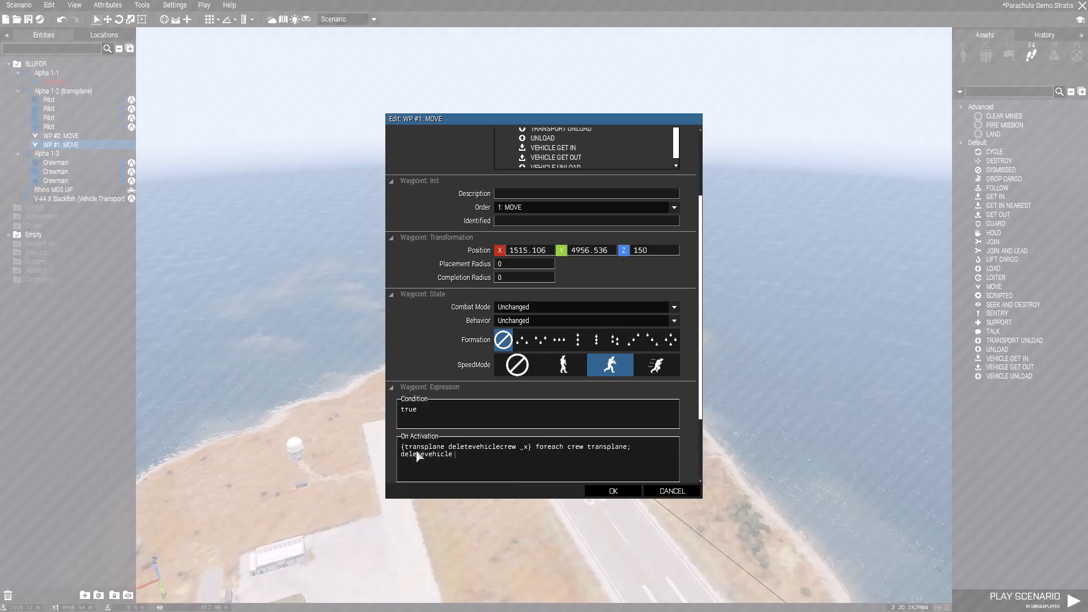
type("transplane")
type(";")
- Set the second MOVE waypoint's completion radius to 100 and accept the waypoint settings
double_click(498, 278)
type("100")
left_click(613, 490)
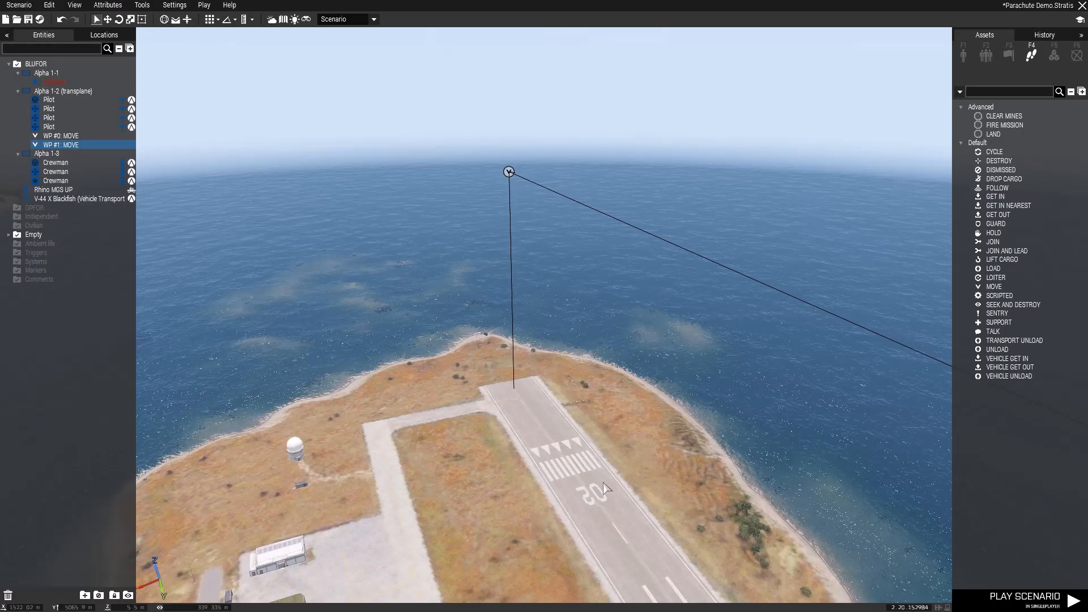
- Load the Rhino MGS UP into the V-44 X Blackfish (Vehicle Transport) using the map view
key("m")
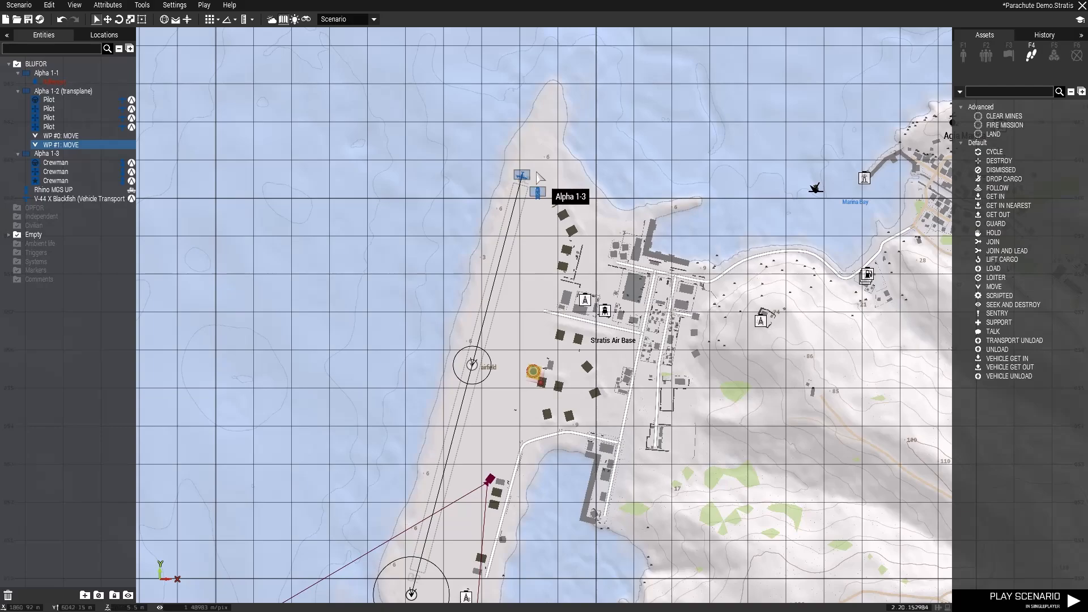
left_click(521, 185)
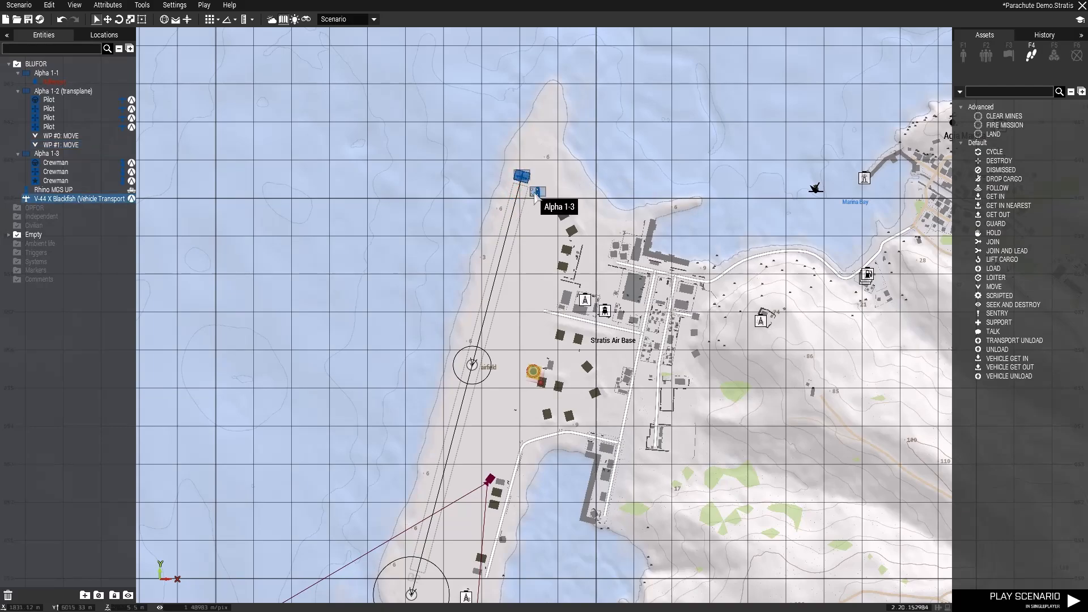
left_click_drag(535, 193, 524, 180)
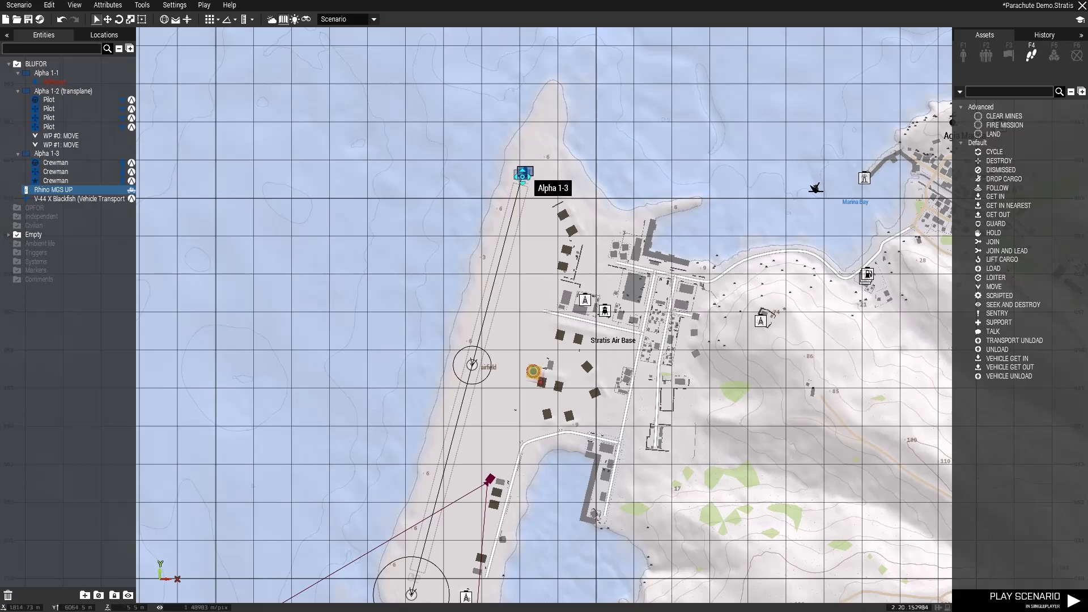
scroll(518, 172, "up", 8)
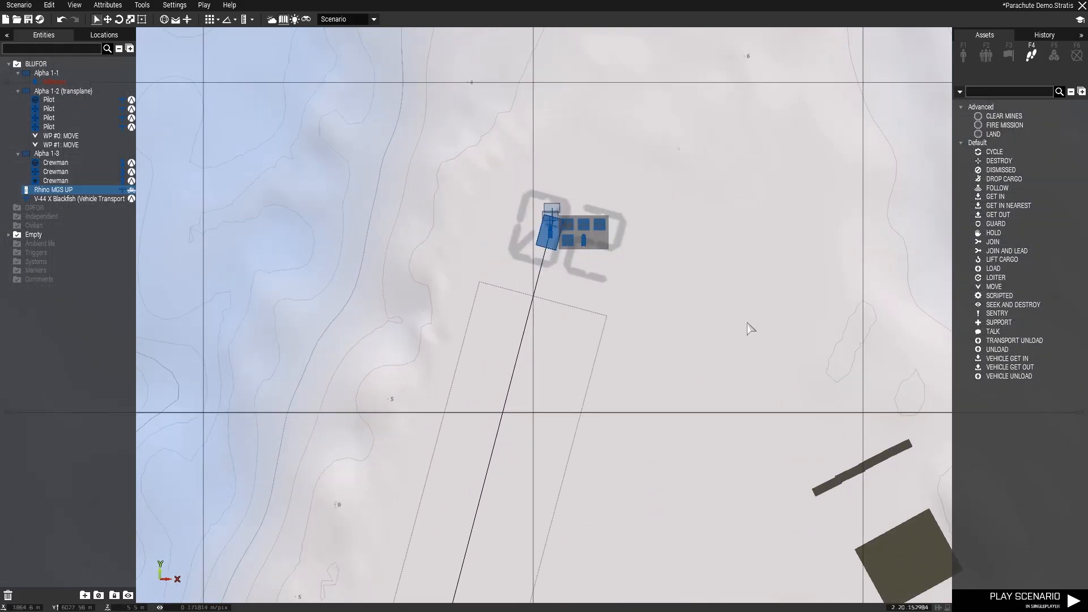
- Playtest the scenario from the 3D view to check the waypoint scripts, and return to the Eden Editor
key("m")
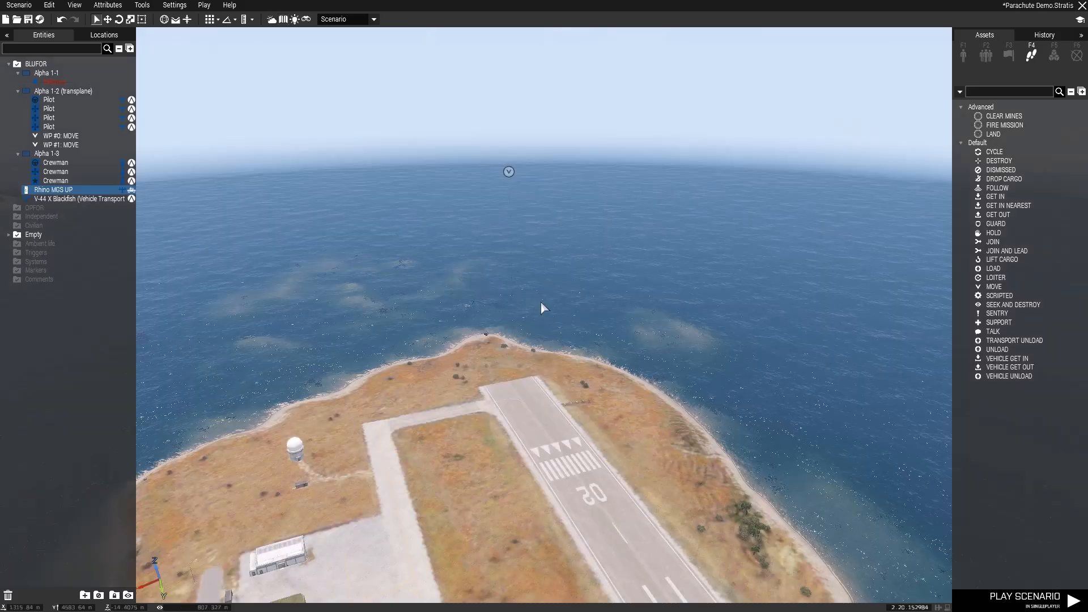
right_click_drag(540, 302, 805, 336)
key("s")
key("w")
key("d")
key("d")
key("w")
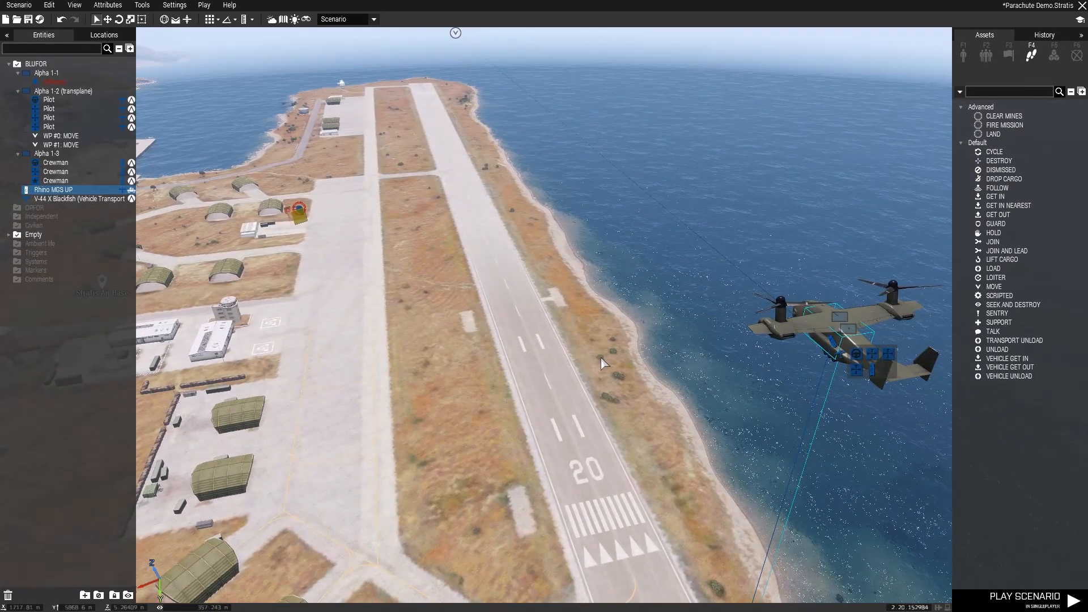
left_click(1020, 605)
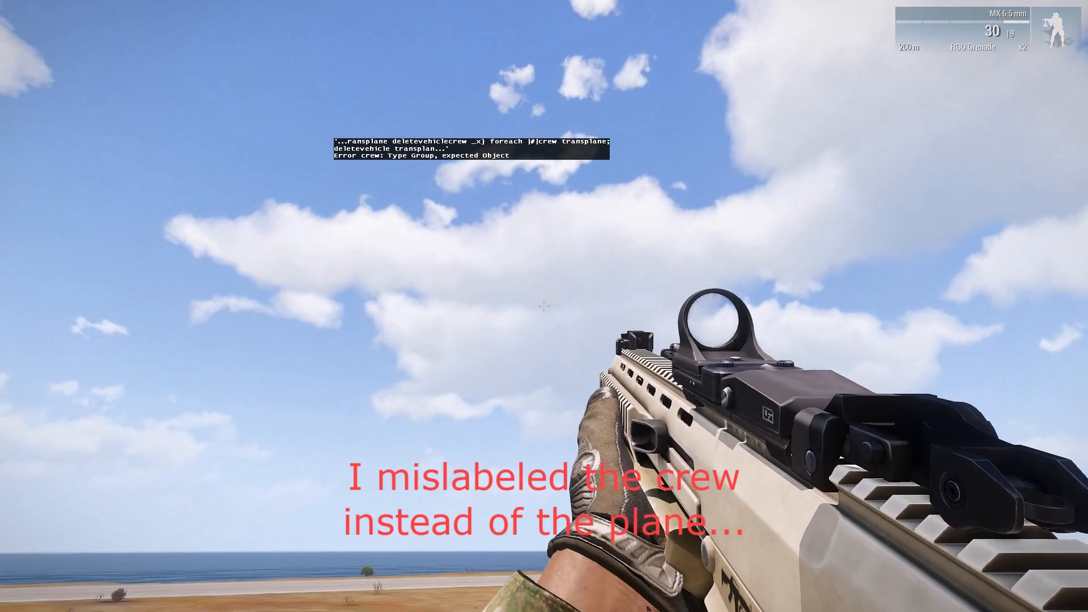
key("Escape")
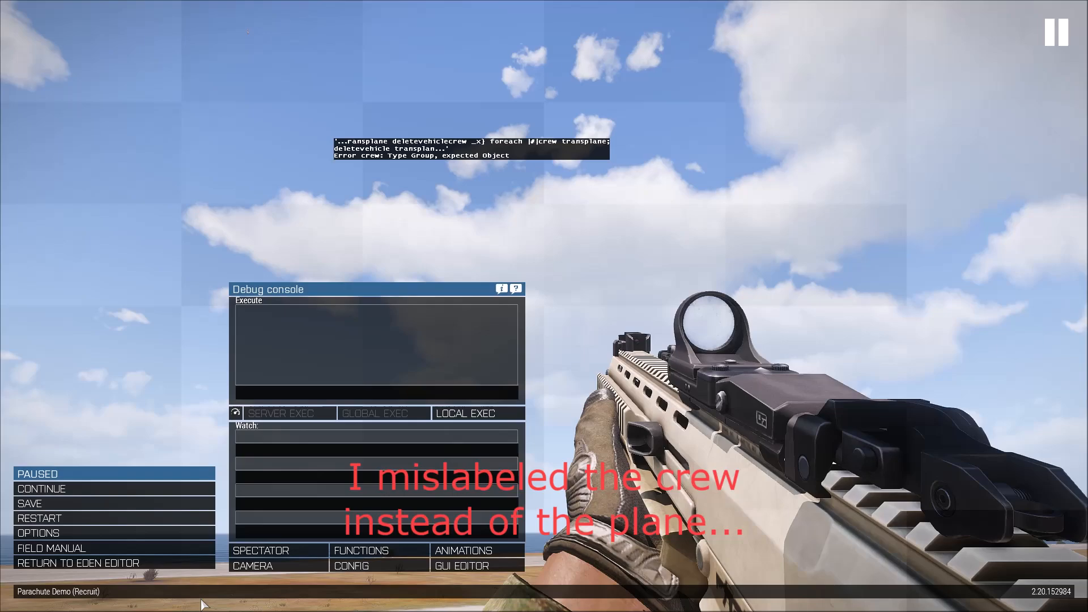
left_click(152, 564)
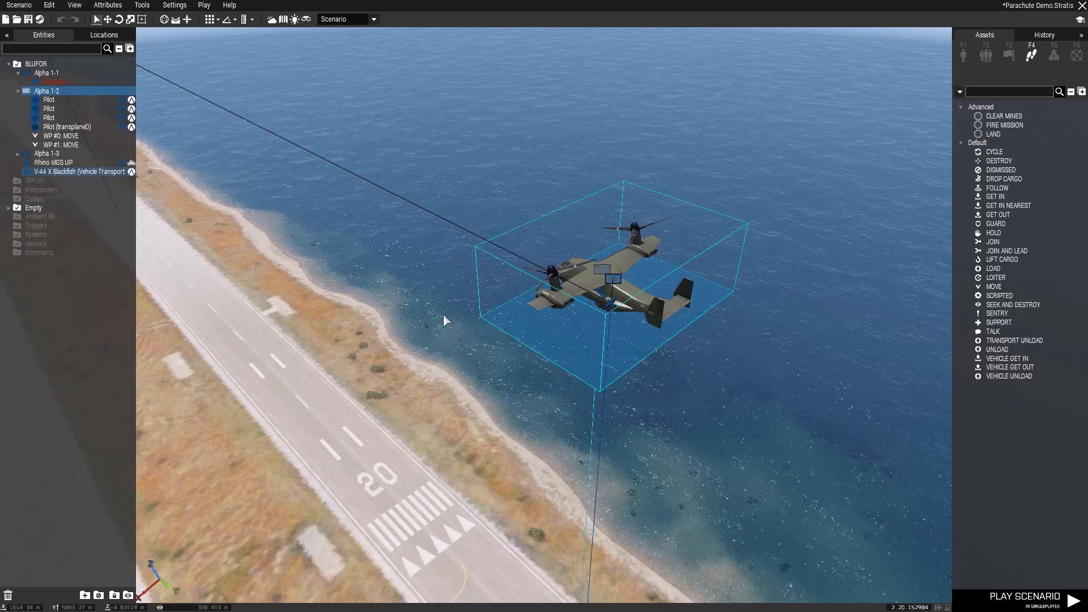
- Check the variable name in the V-44 X Blackfish's attributes and accept them
right_click_drag(447, 435, 540, 406)
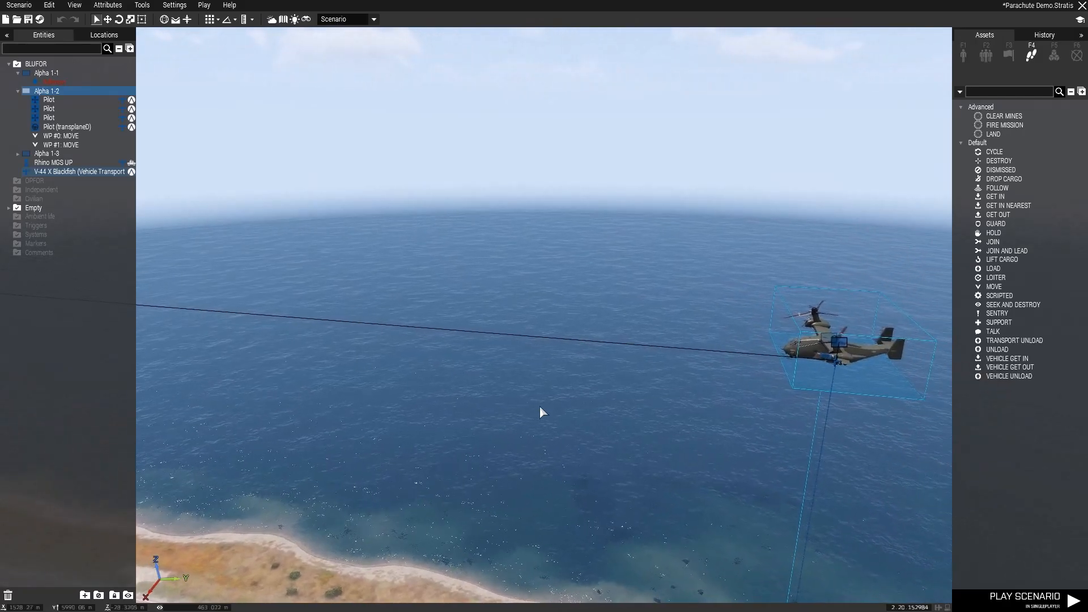
key("s")
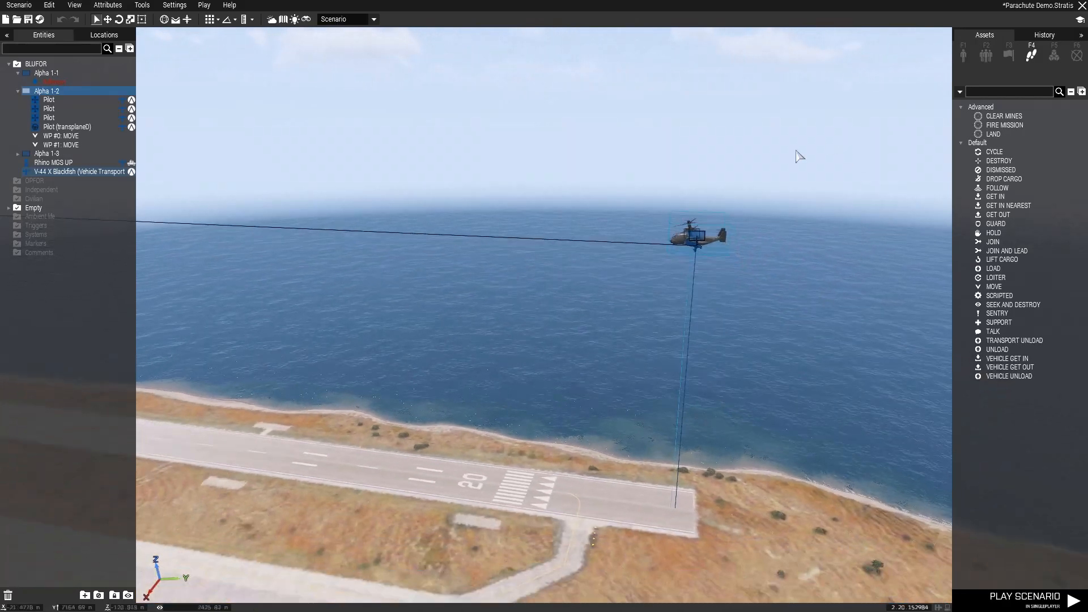
double_click(677, 238)
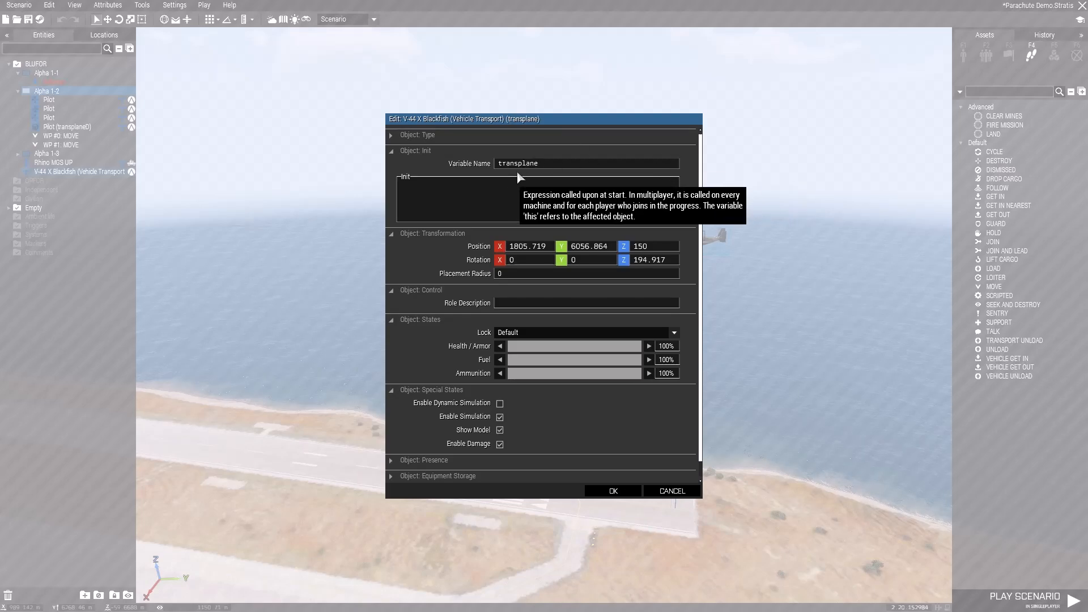
left_click(612, 491)
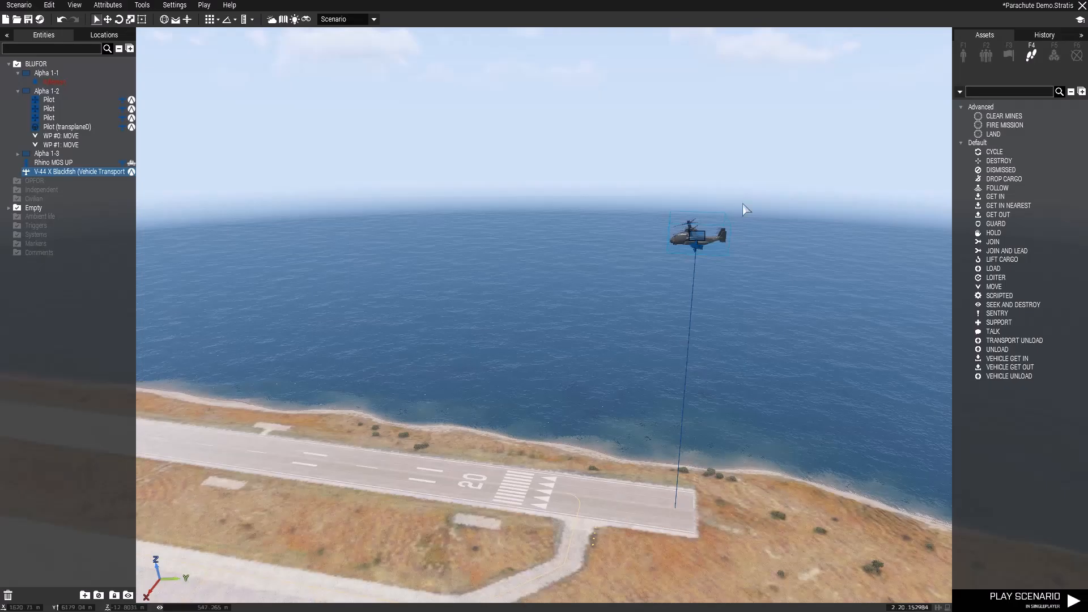
- Playtest the scenario again to watch the Rhino's parachute drop, and return to the Eden Editor
right_click_drag(673, 246, 580, 311)
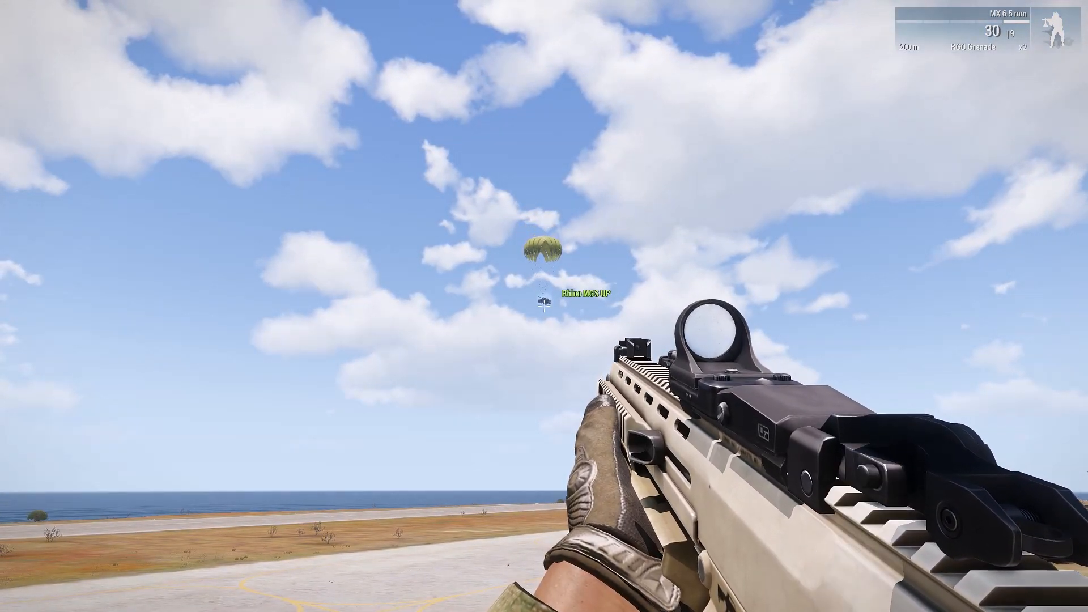
key("Escape")
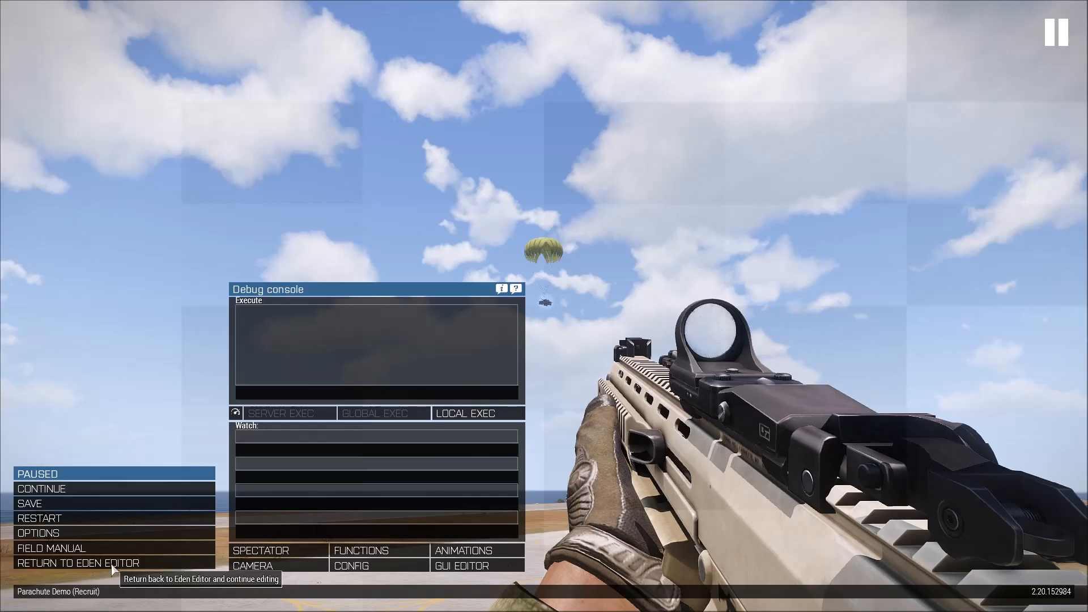
left_click(80, 563)
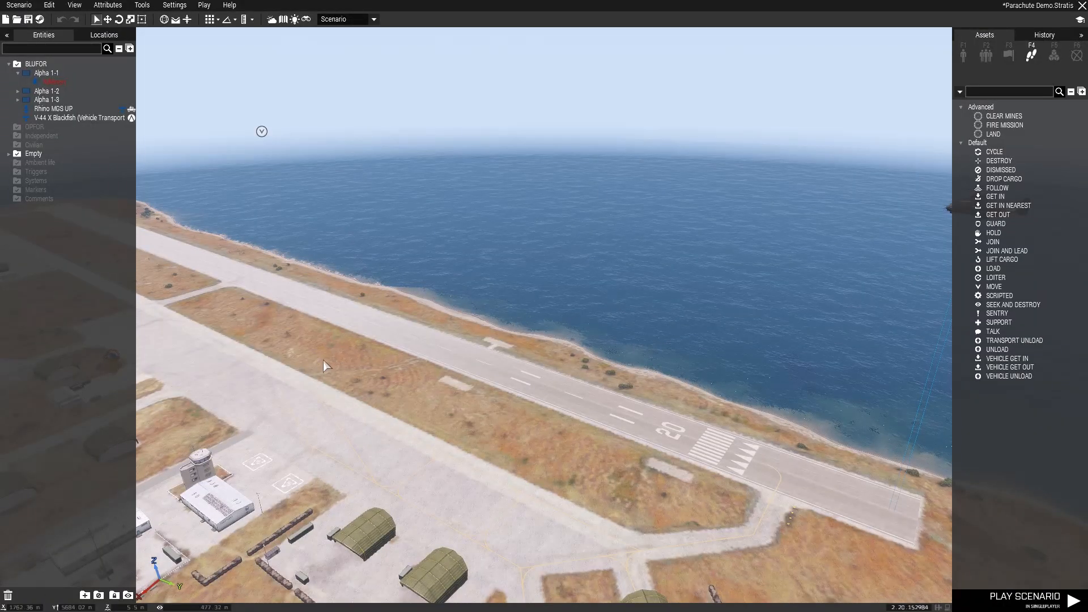
- Delete the Rhino MGS UP and its crew from the V-44 X Blackfish
right_click_drag(323, 361, 458, 322)
mouse_move(369, 316)
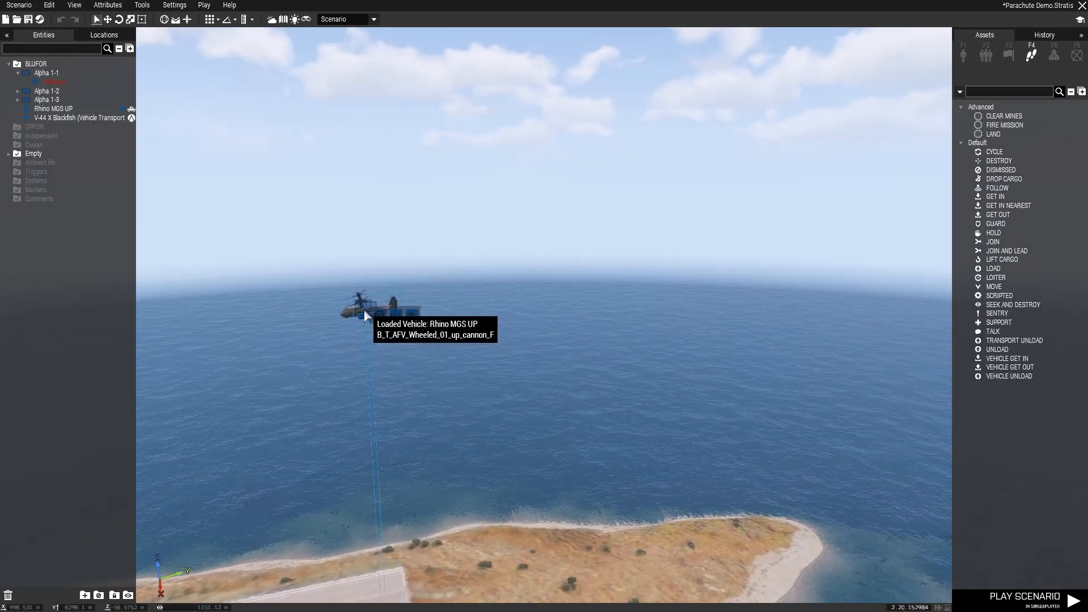
key("Delete")
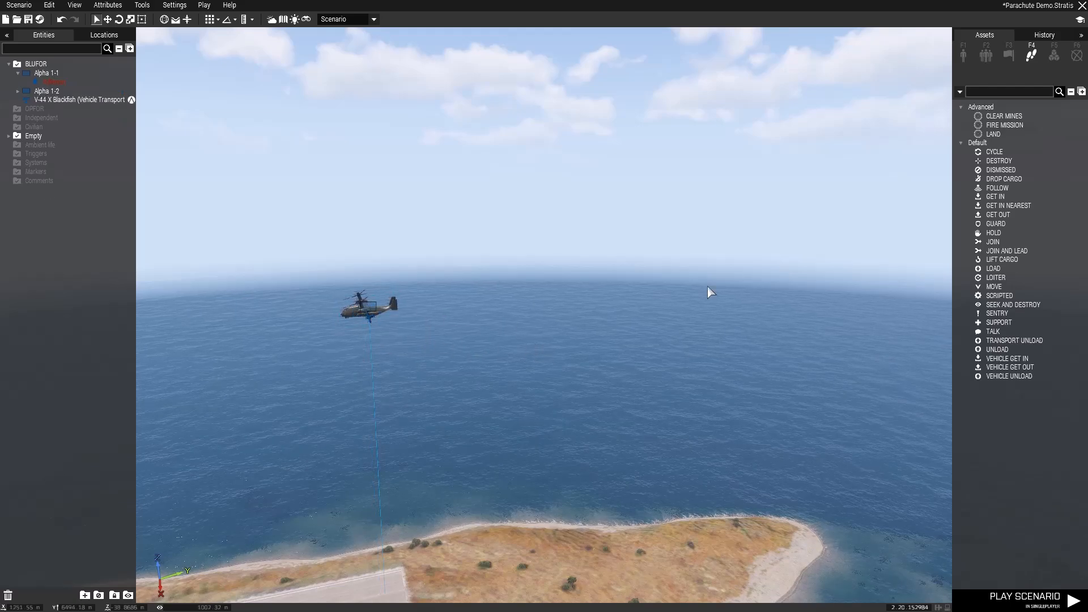
- Place a Cargo Net [NATO] from the Supplies storage objects on the ground beside the runway's end
left_click(957, 57)
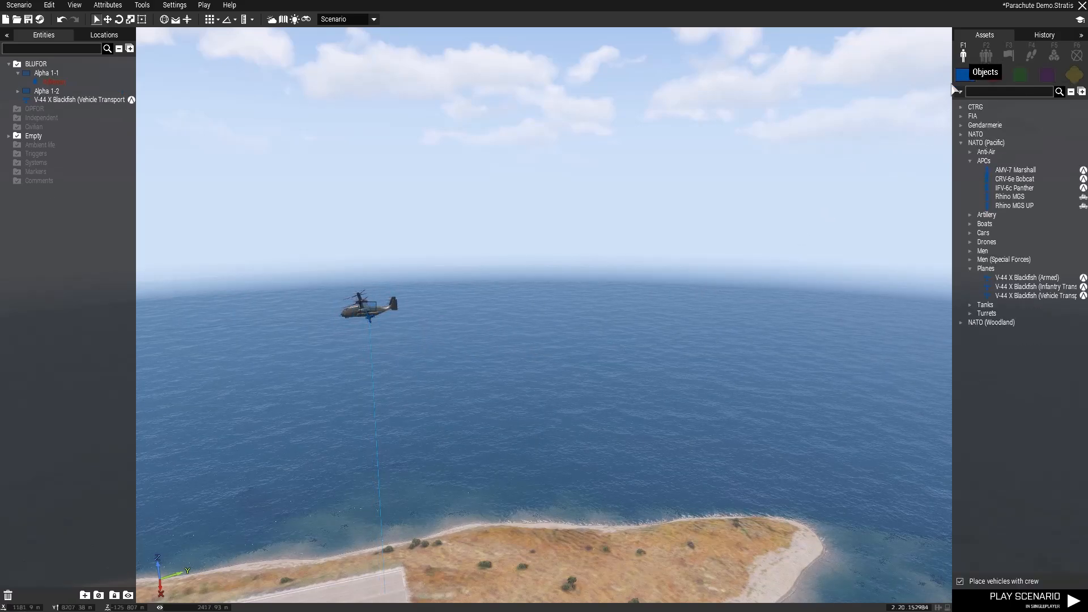
left_click(969, 161)
left_click(960, 142)
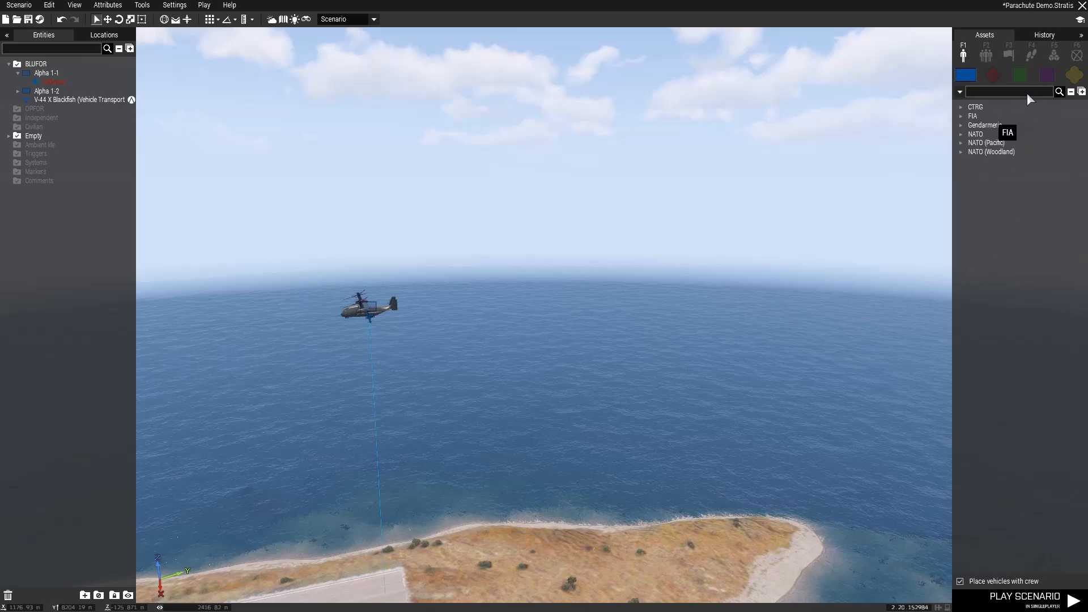
left_click(1073, 75)
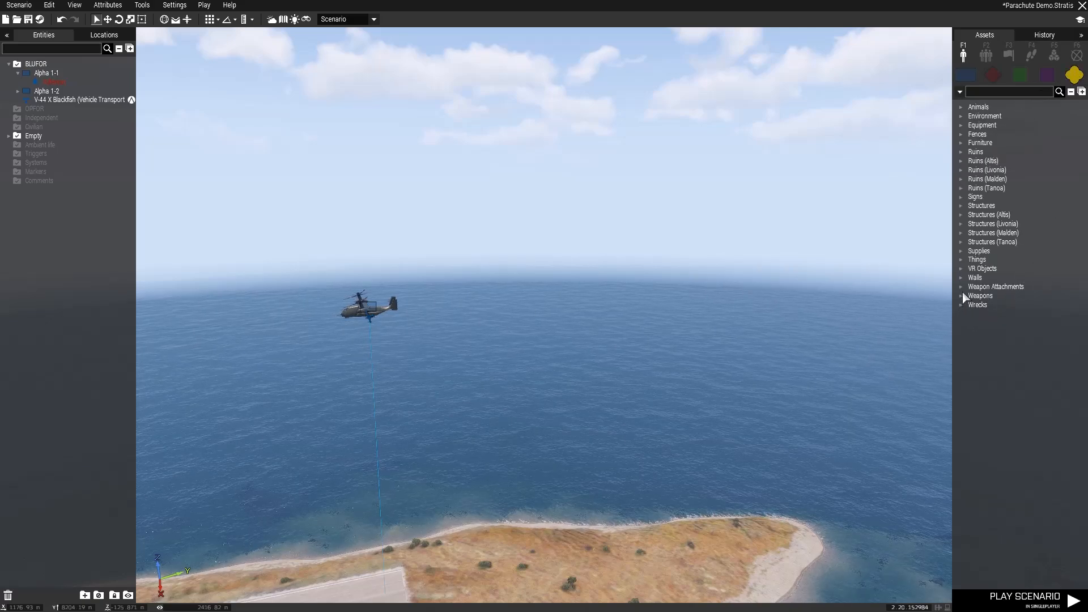
left_click(969, 267)
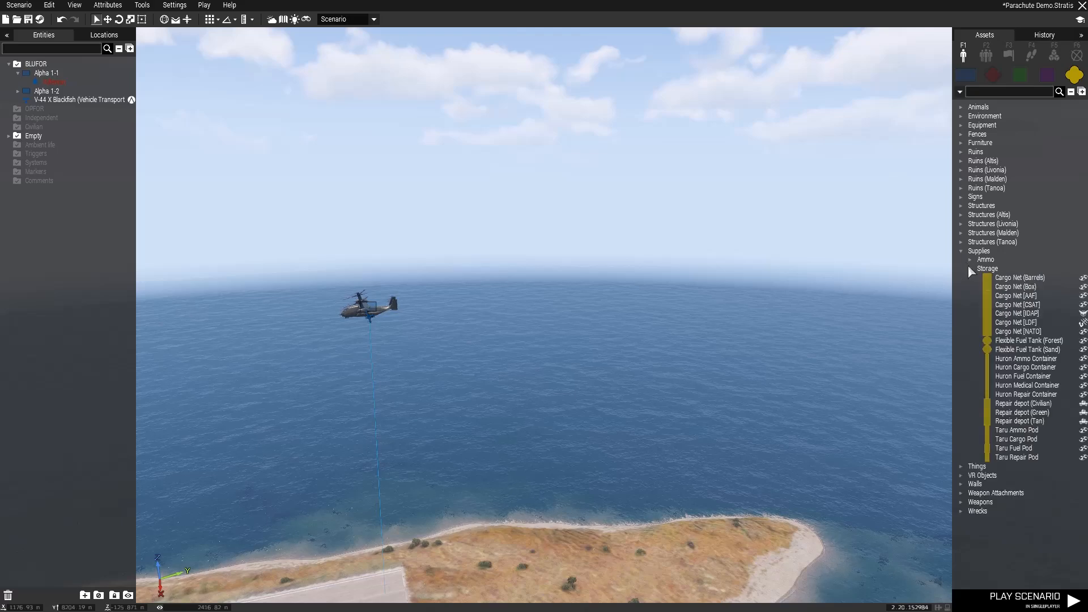
left_click(1018, 331)
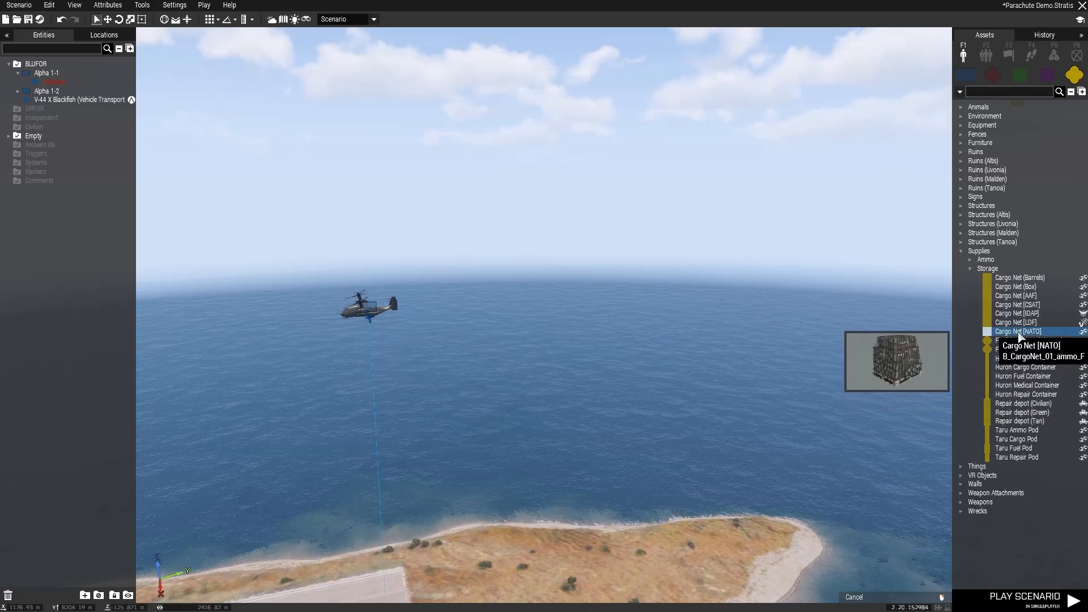
left_click(416, 587)
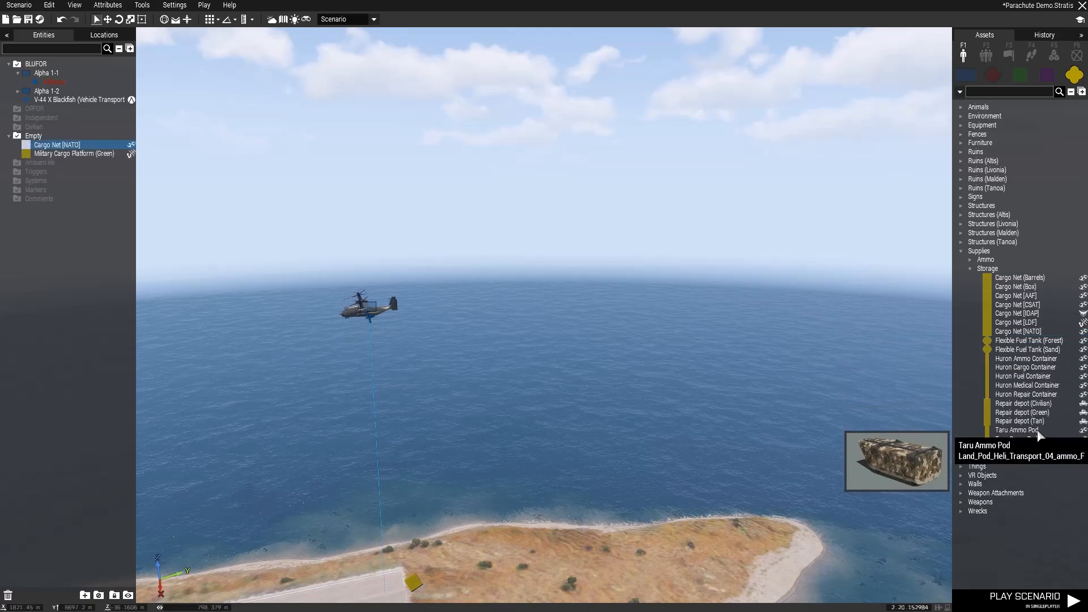
- Place a Huron Ammo Container near the cargo net and load both of them into the V-44 X Blackfish
left_click(1036, 363)
left_click(488, 585)
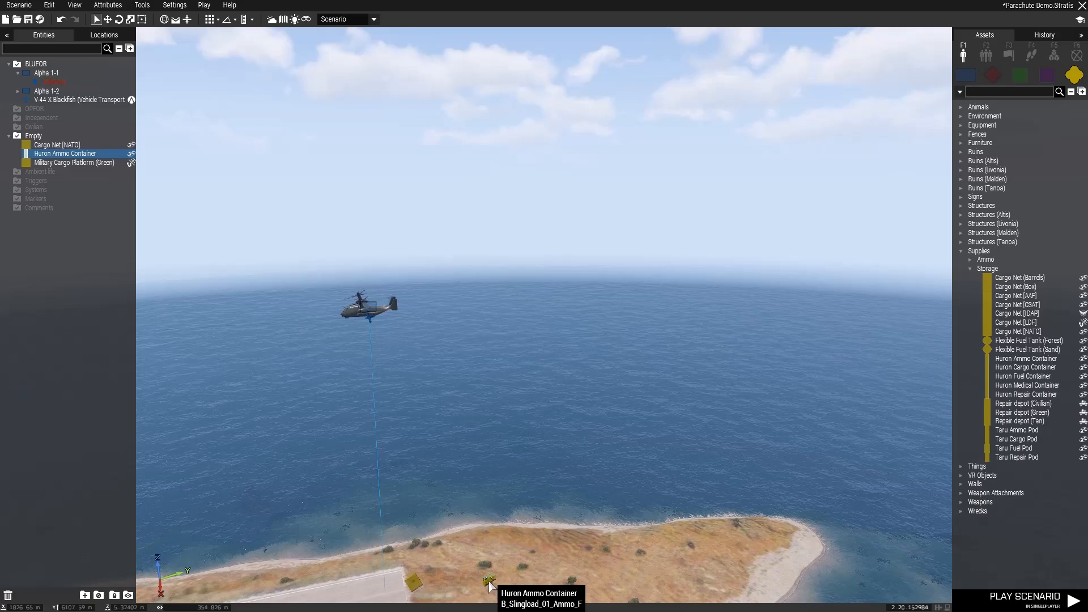
left_click_drag(489, 585, 389, 346)
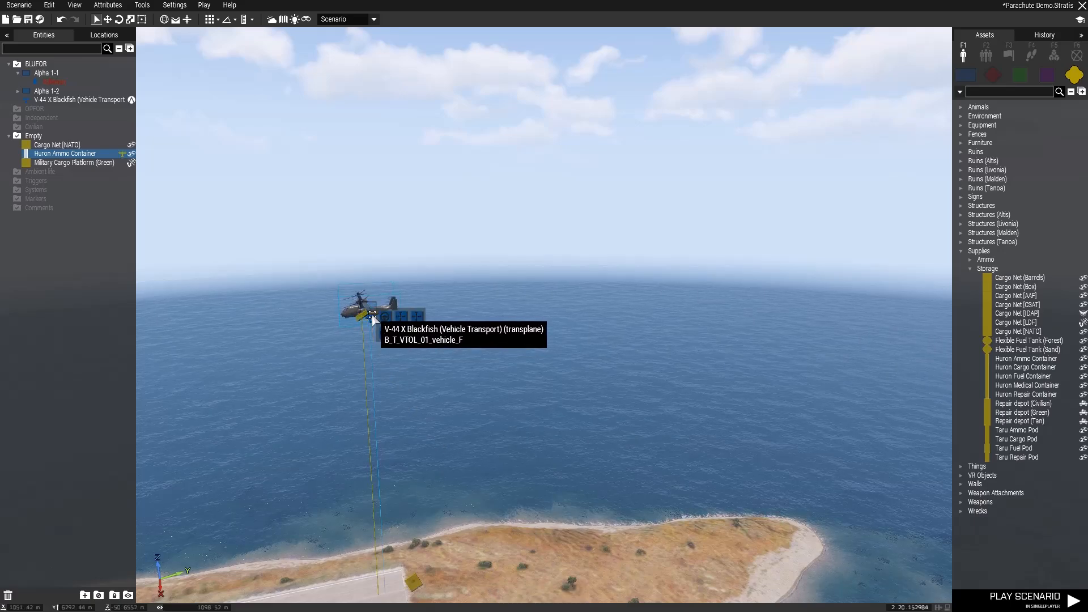
left_click_drag(413, 589, 365, 312)
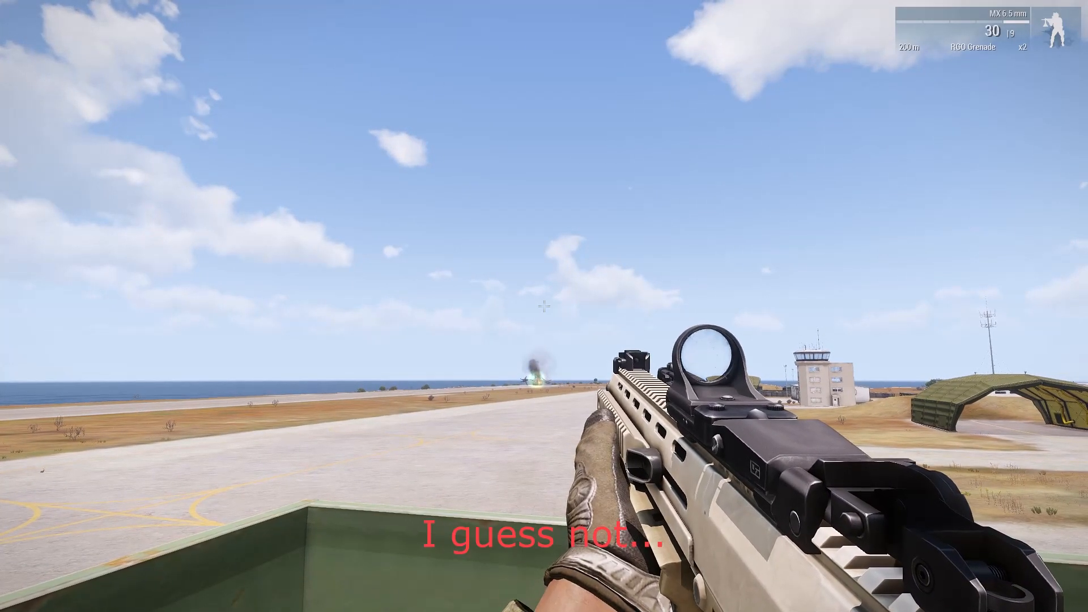
- Return to the Eden Editor and playtest the scenario again to watch the Cargo Net [NATO] drop over the airfield
key("Escape")
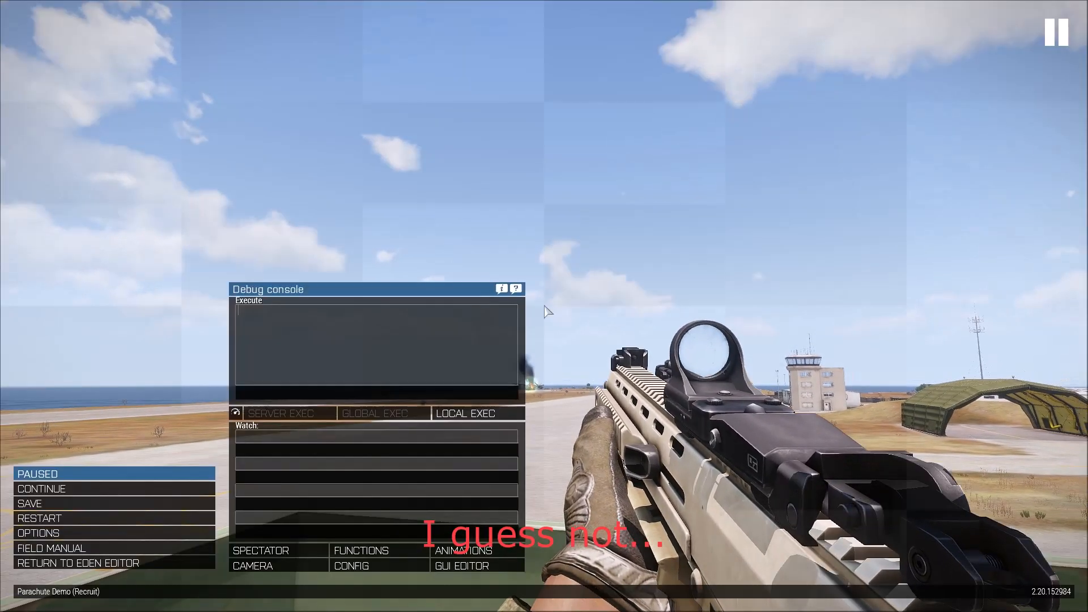
left_click(173, 569)
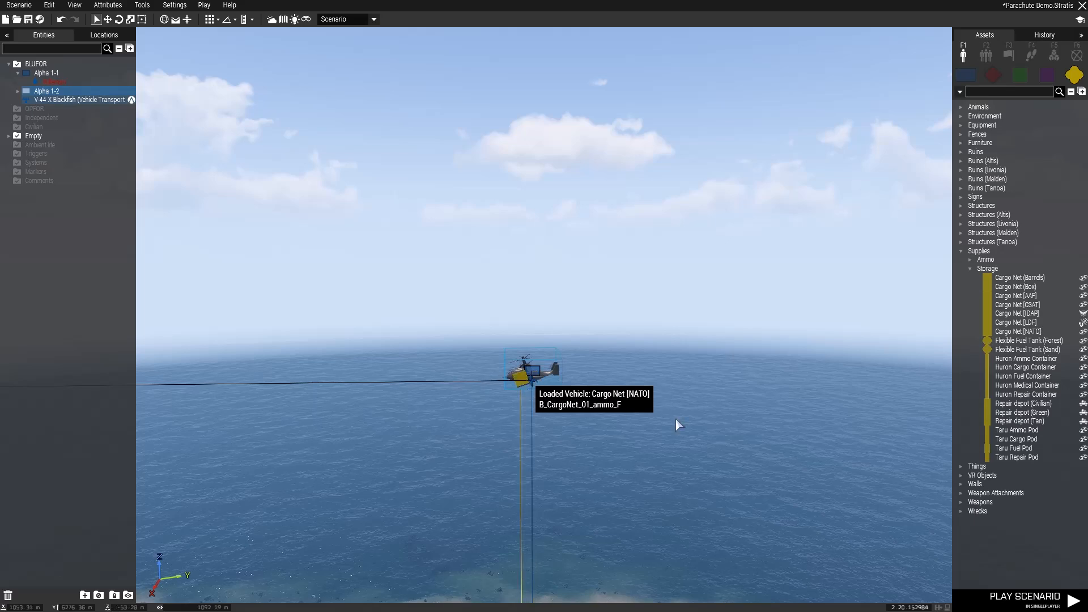
left_click(1024, 597)
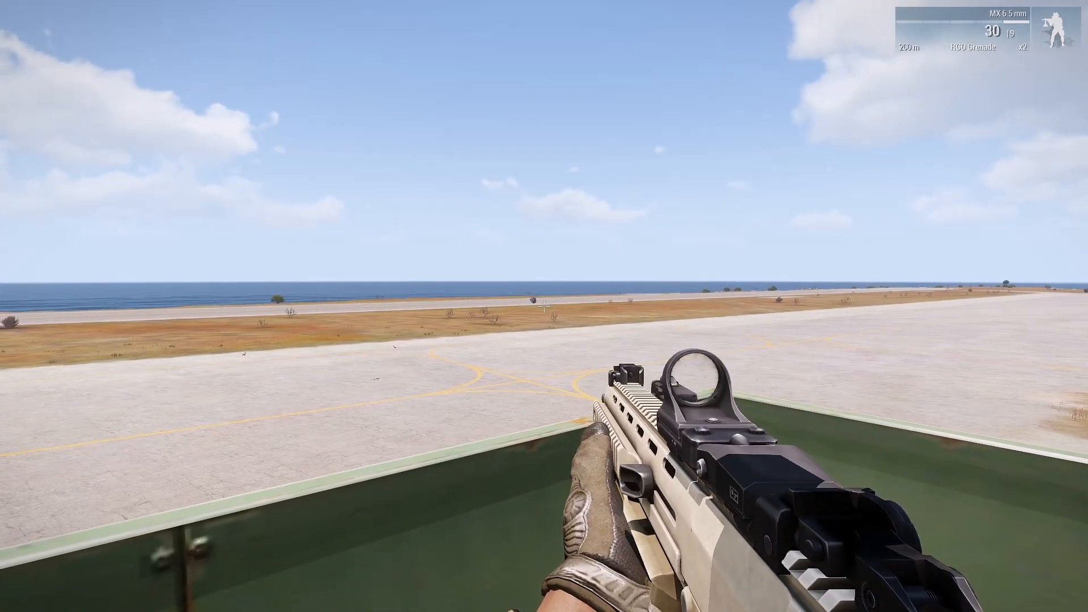
right_click(544, 306)
right_click(544, 306)
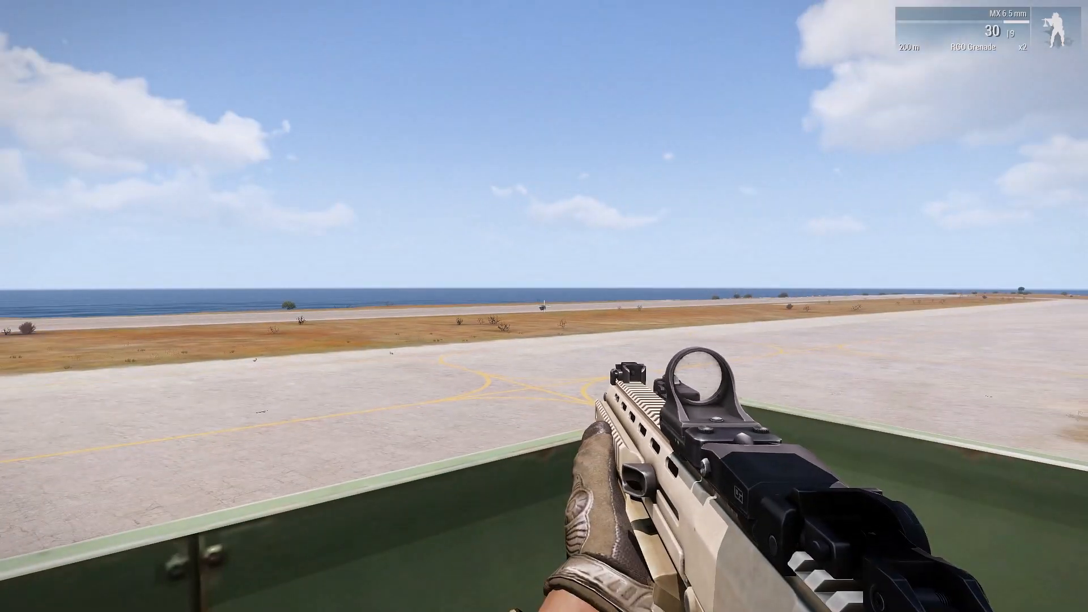